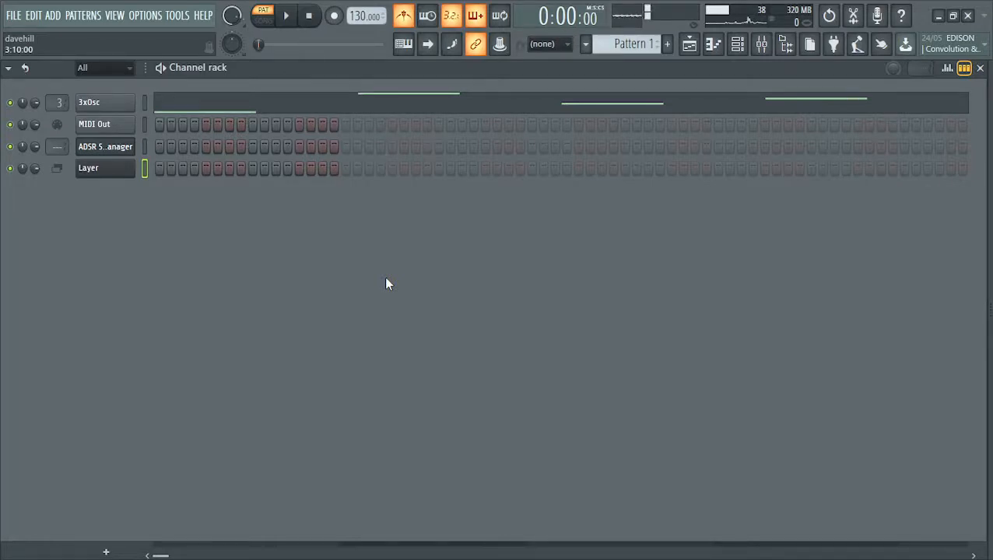
- Inspect the 3x Osc channel's settings, close them, and open the MIDI Out channel's settings
click(122, 110)
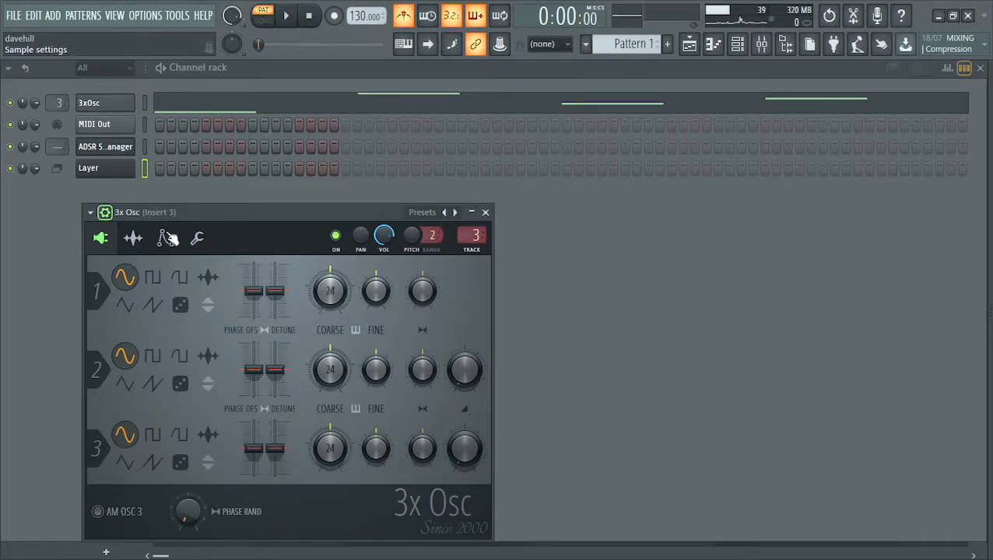
click(486, 212)
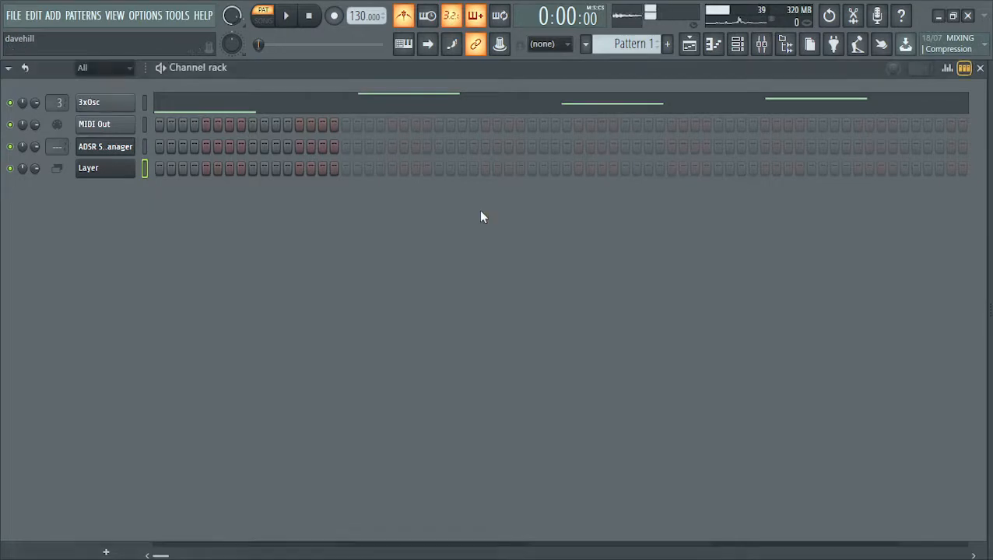
click(118, 134)
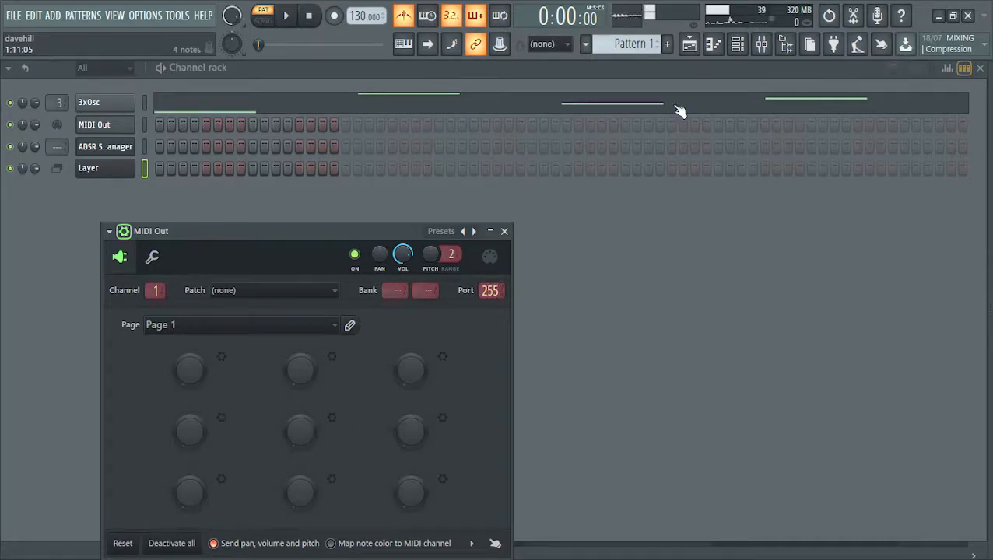
- Check which MIDI port is active for event output on the From FL Studio node of Insert 2's slot 1 Patcher
click(761, 44)
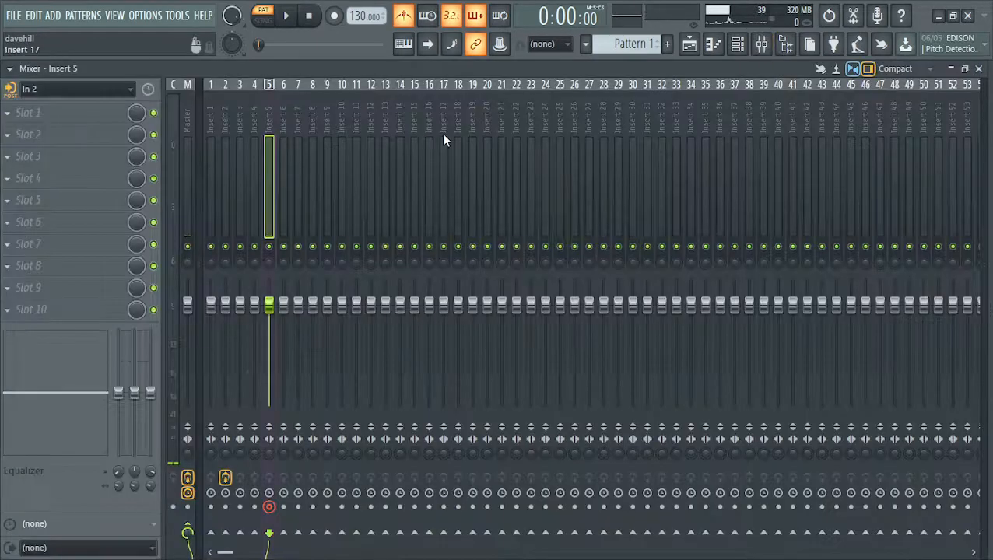
click(219, 107)
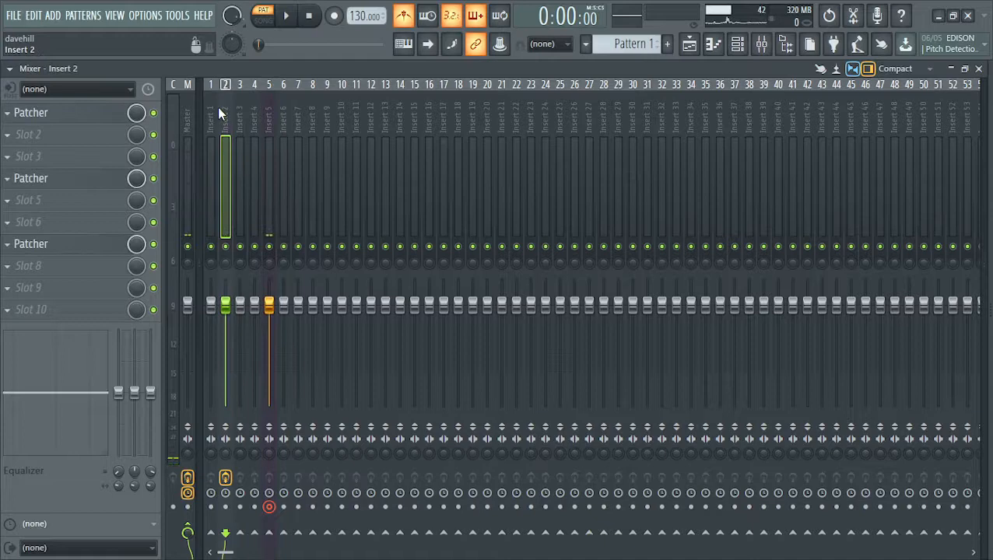
click(85, 118)
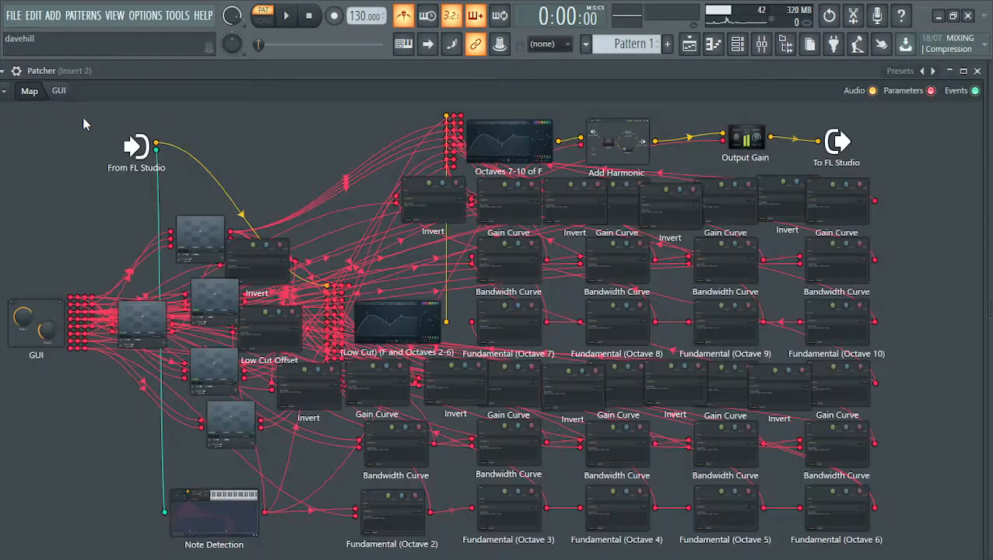
right_click(141, 151)
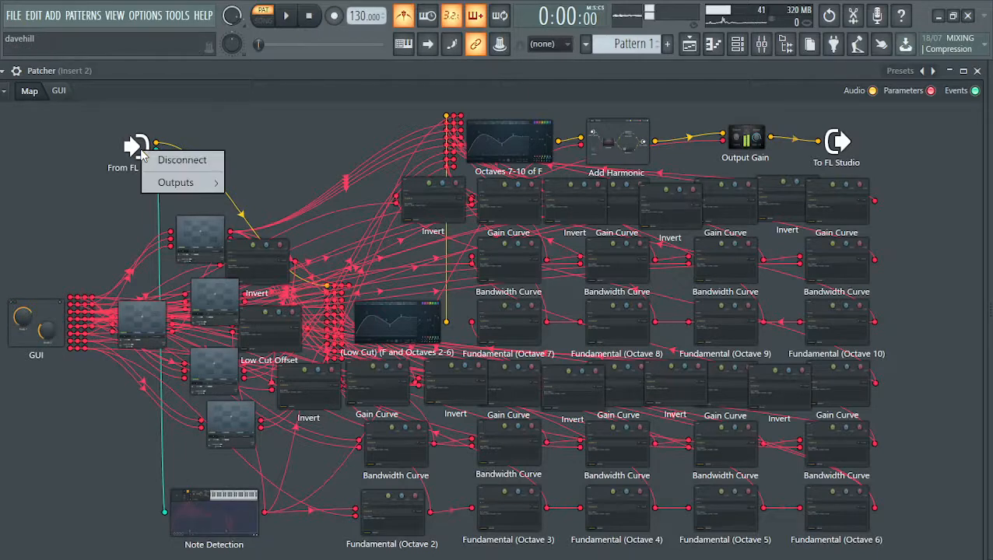
mouse_move(178, 182)
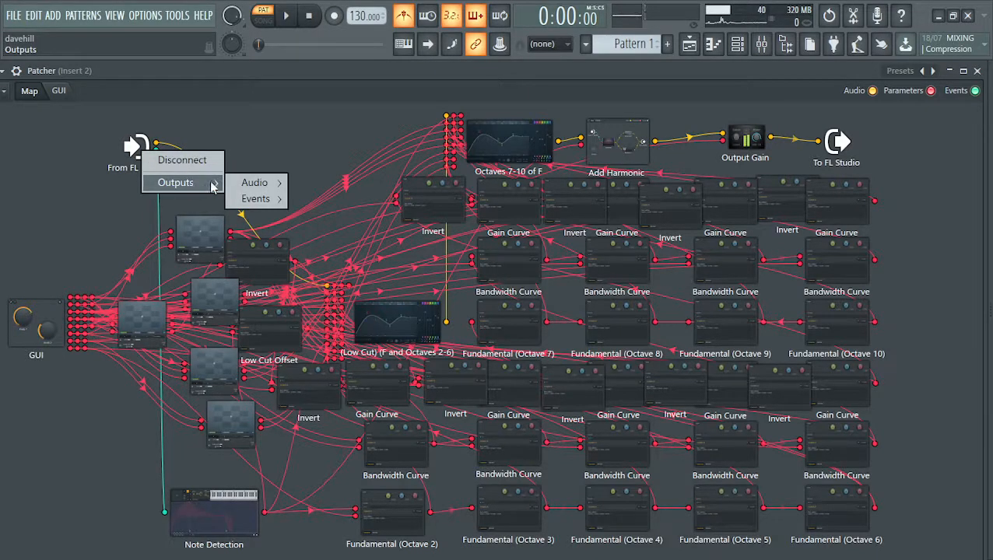
mouse_move(255, 200)
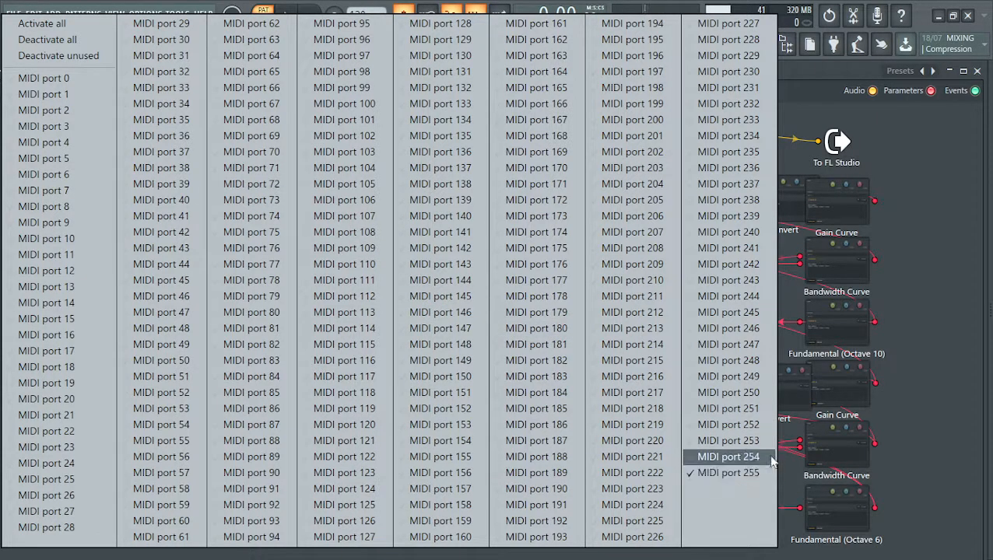
click(962, 350)
click(977, 70)
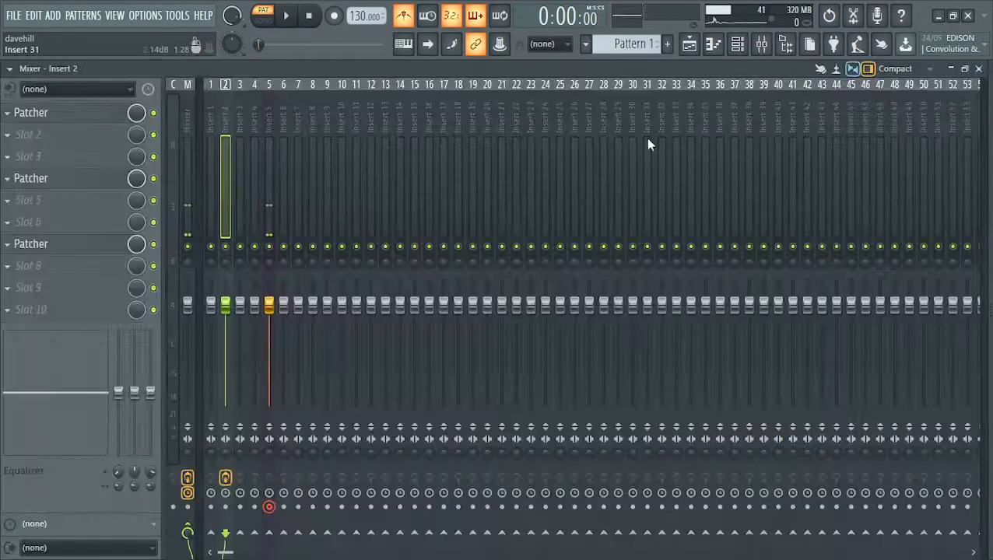
click(978, 68)
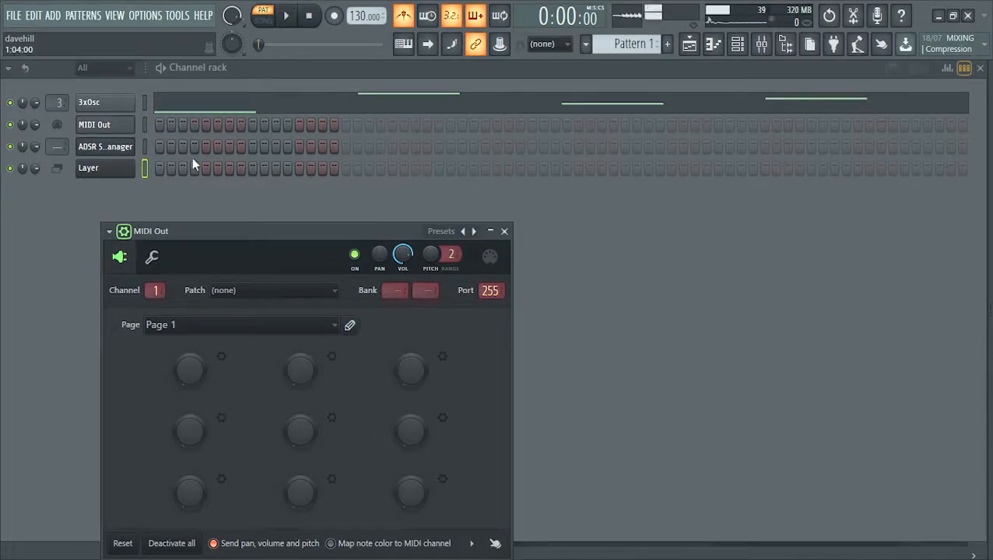
- Review the 3x Osc notes in the piano roll, and copy them to the MIDI Out channel
click(191, 107)
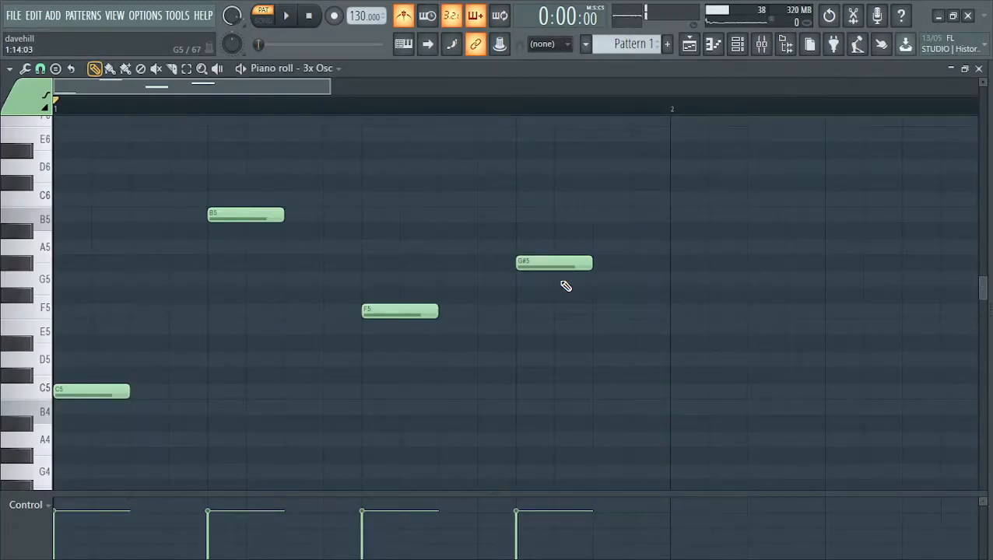
click(978, 68)
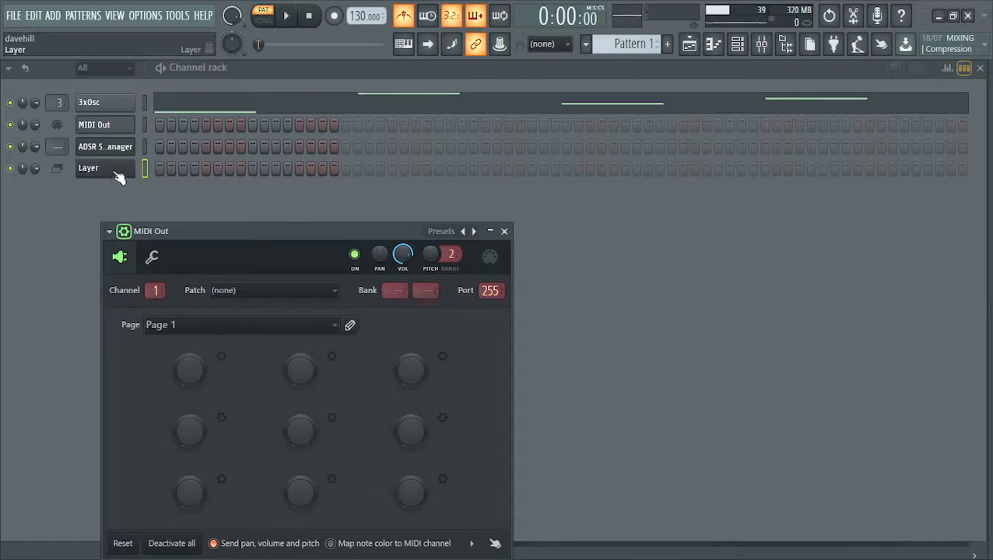
drag(143, 122, 148, 110)
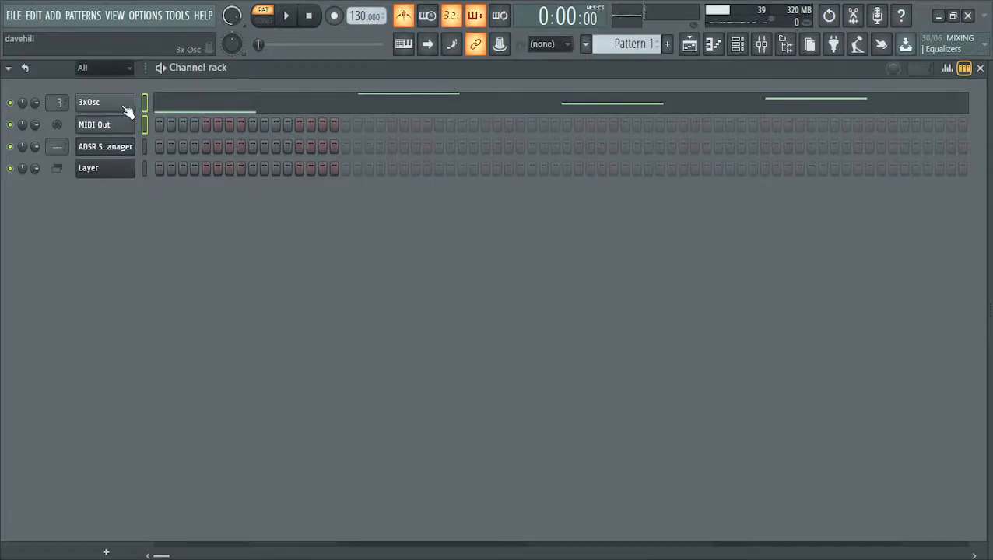
click(144, 168)
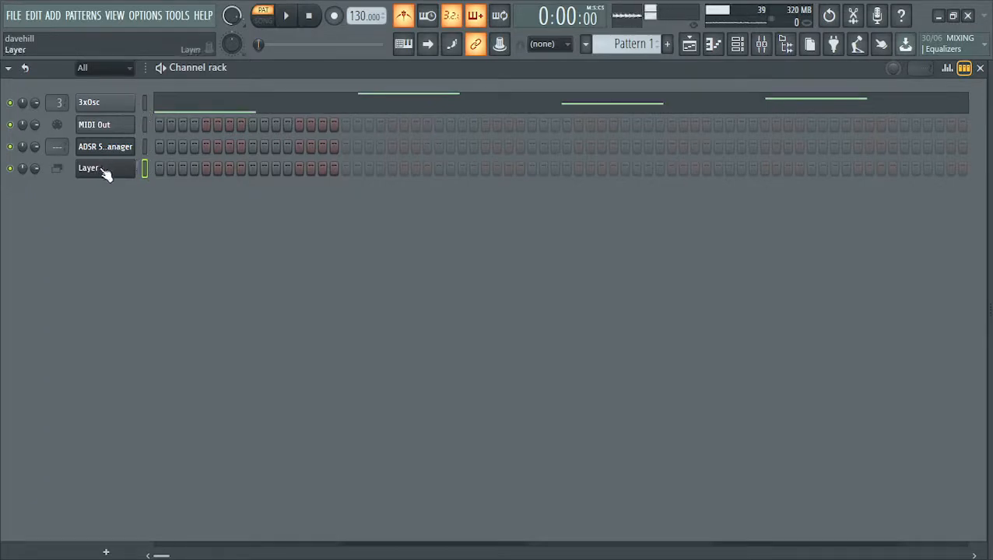
click(144, 107)
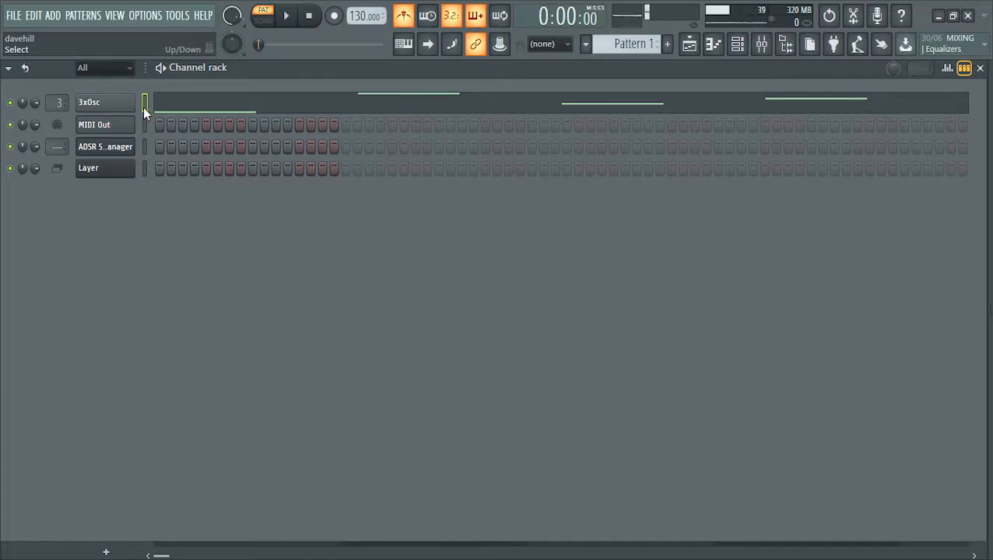
click(144, 126)
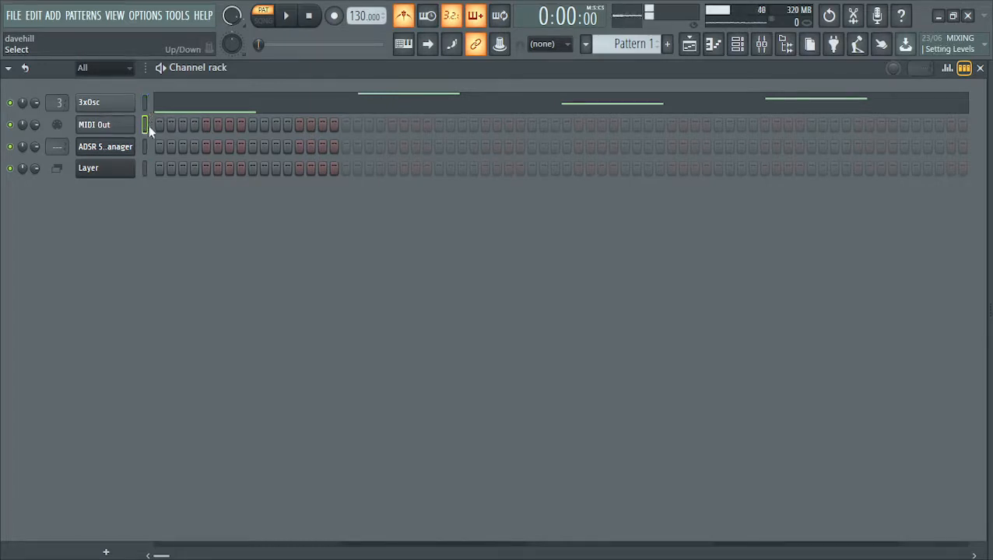
key(ctrl+v)
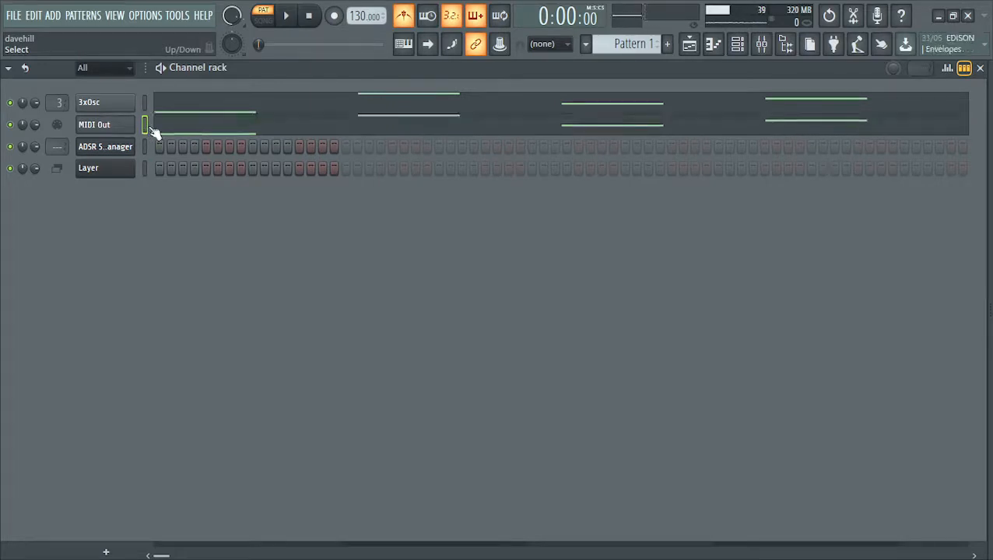
- Try MIDI output port 16 in the ADSR Sample Manager's wrapper settings, clear the port again, and close the plugin
click(117, 158)
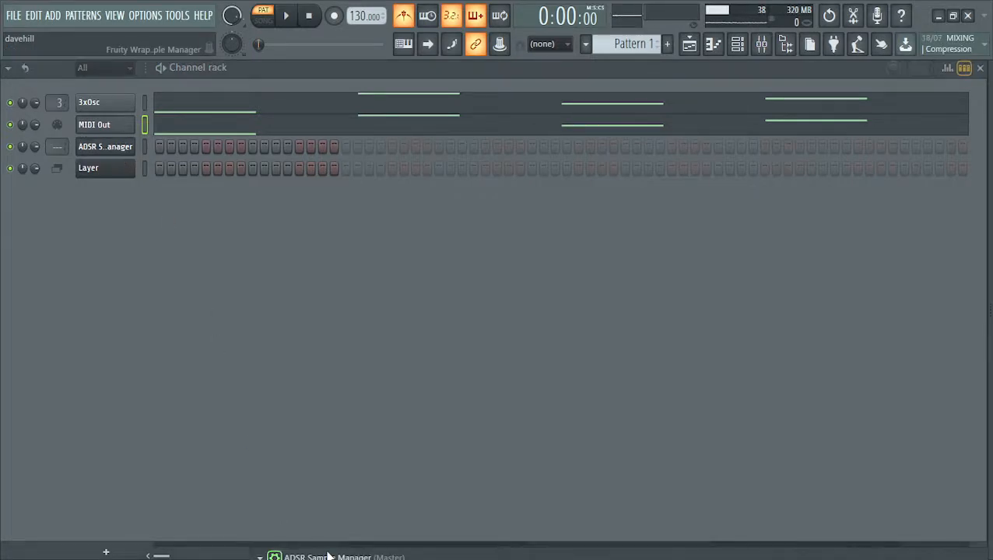
drag(418, 548, 338, 127)
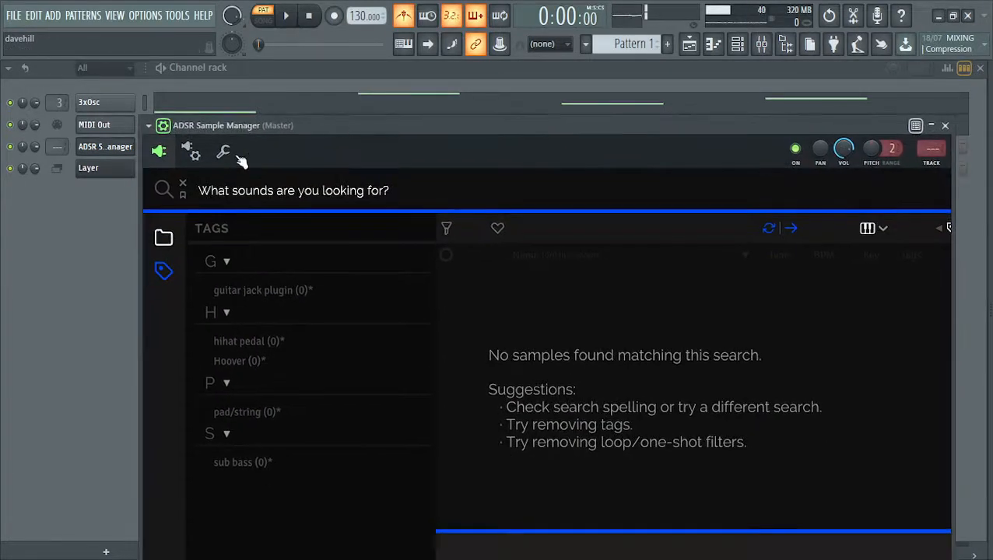
click(189, 151)
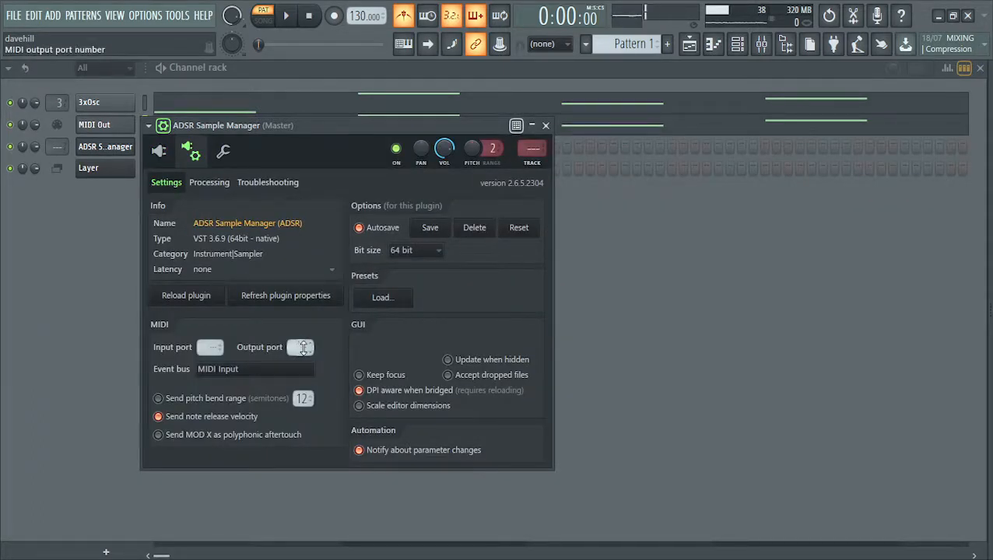
drag(304, 348, 304, 327)
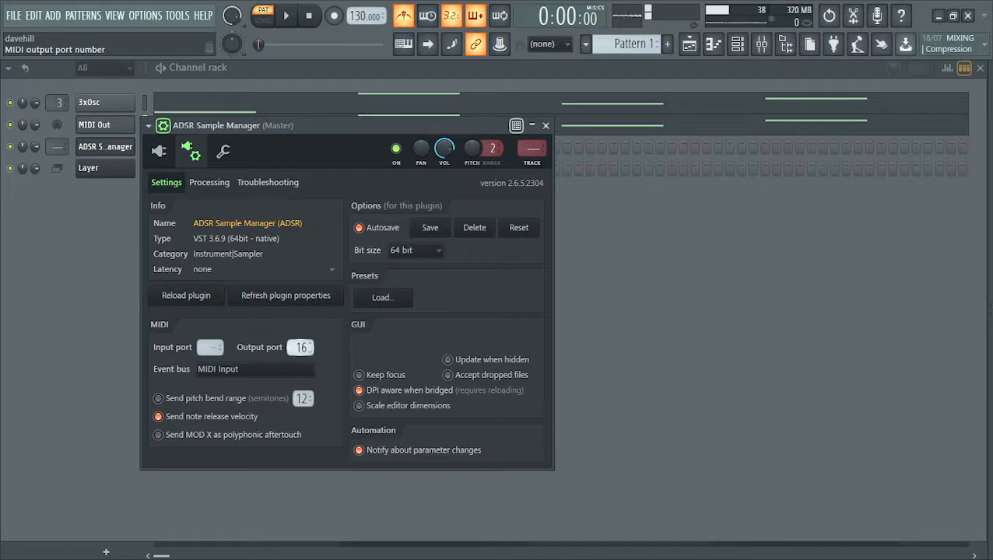
mouse_move(304, 348)
mouse_down()
mouse_move(303, 336)
mouse_move(303, 356)
mouse_up()
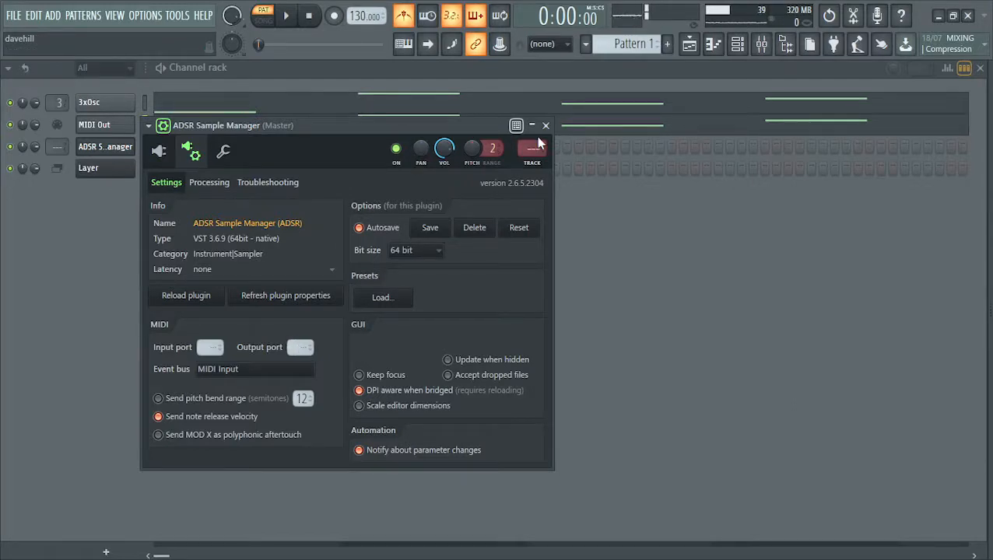
click(159, 150)
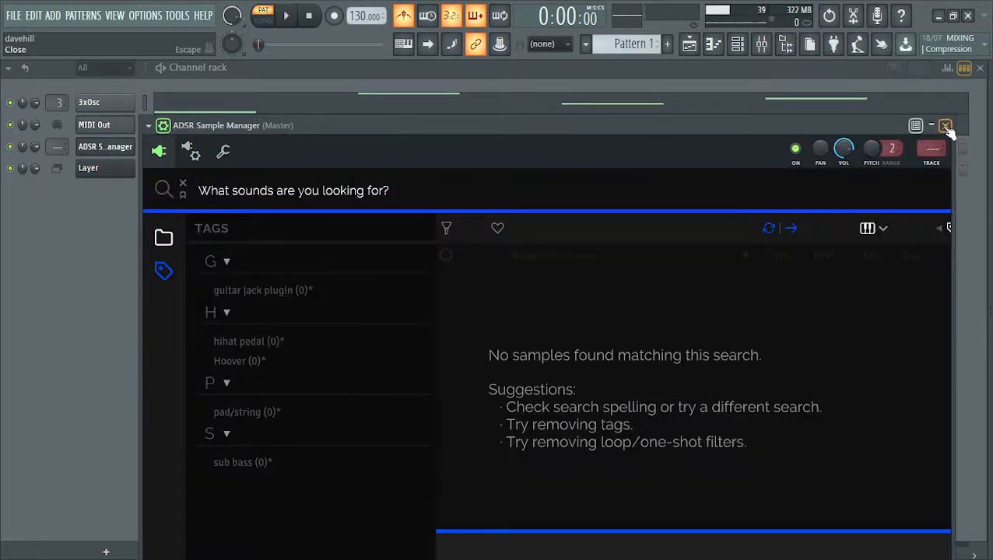
click(944, 125)
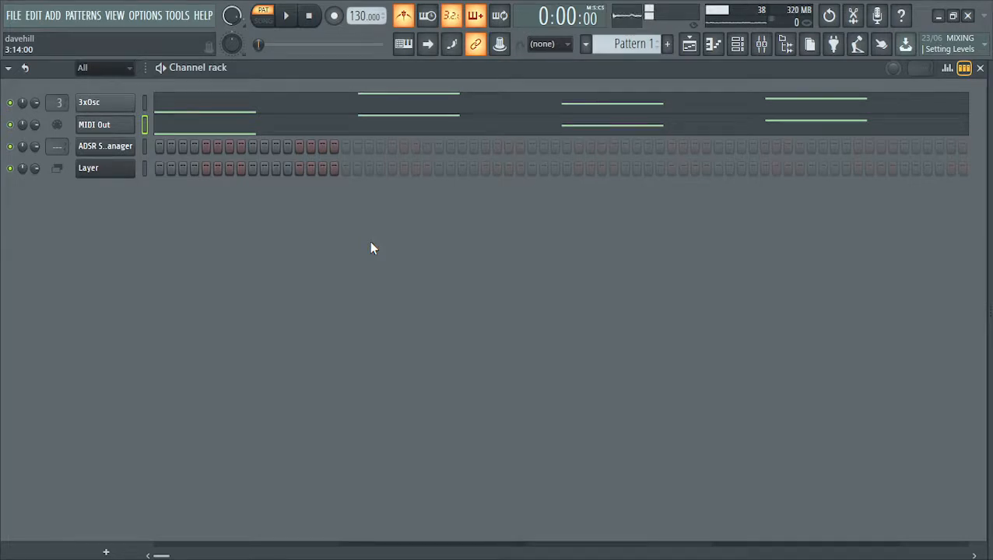
- Load the Note Rider V1 preset into the Patcher in slot 7 of mixer Insert 2
click(761, 47)
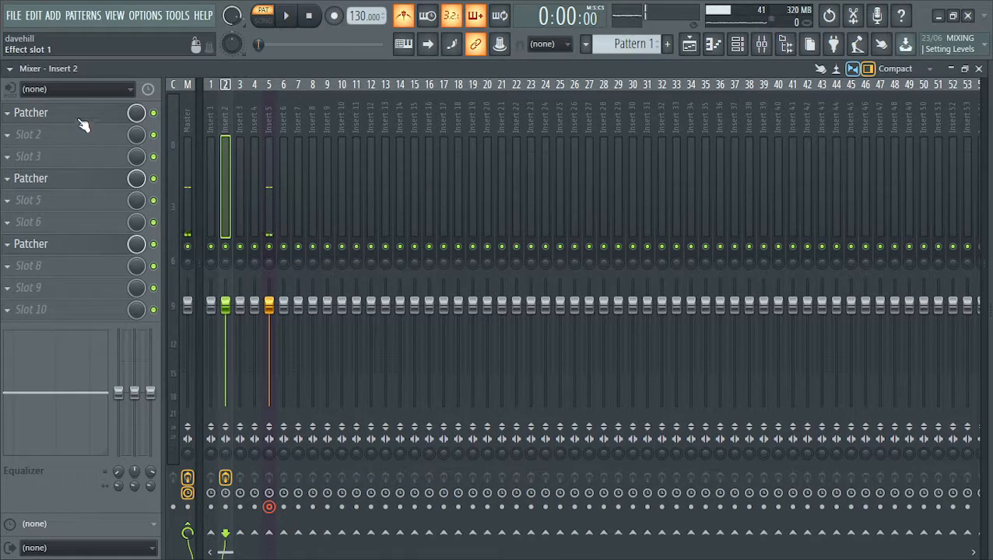
click(79, 252)
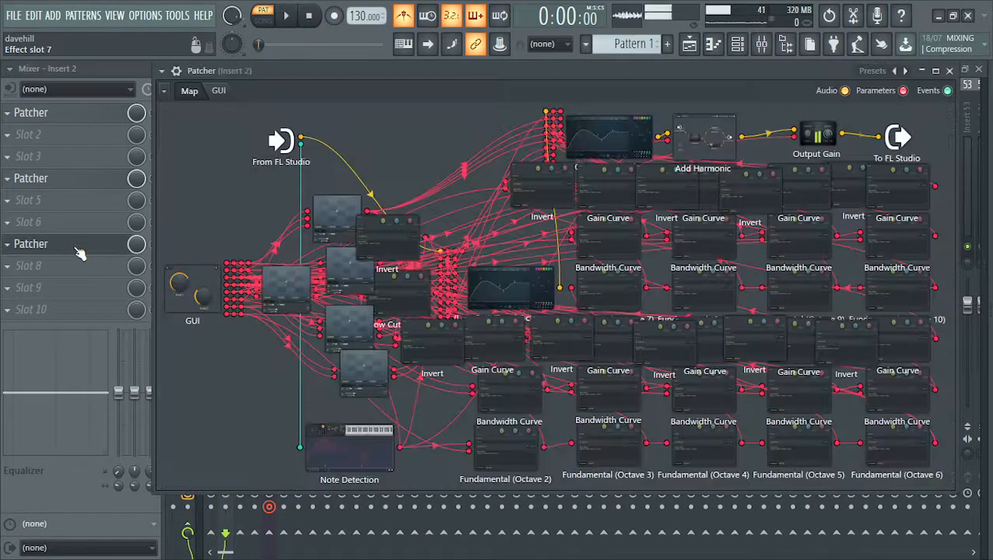
click(703, 137)
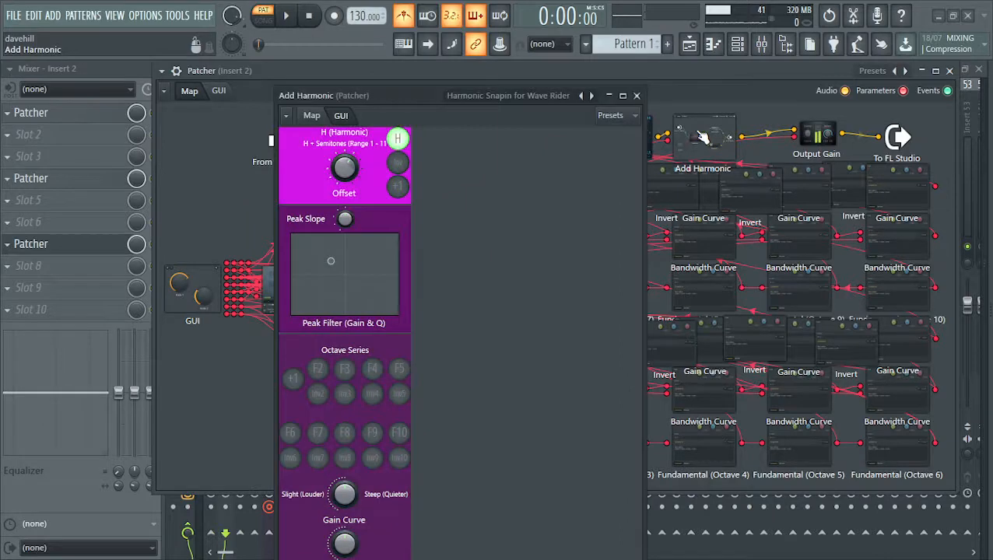
click(637, 95)
right_click(904, 71)
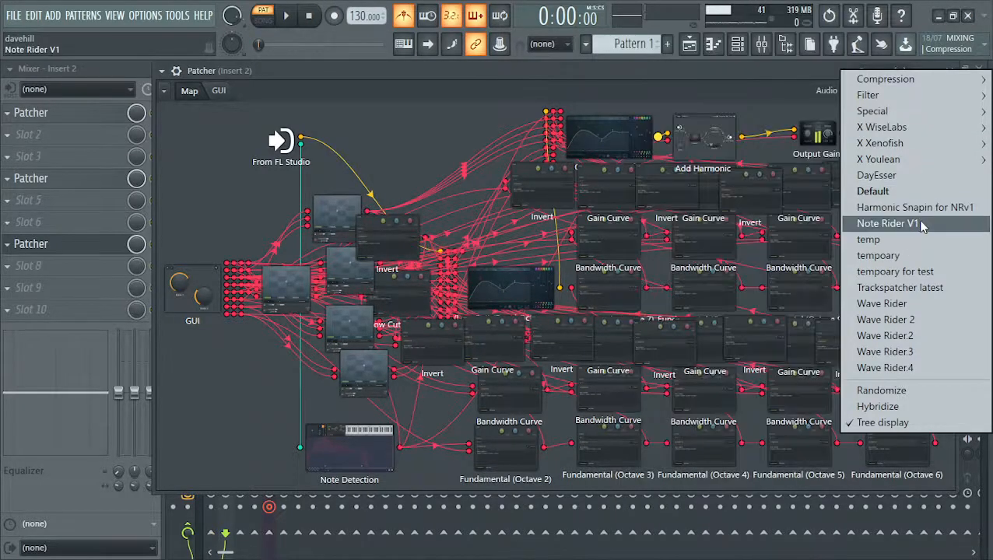
click(920, 226)
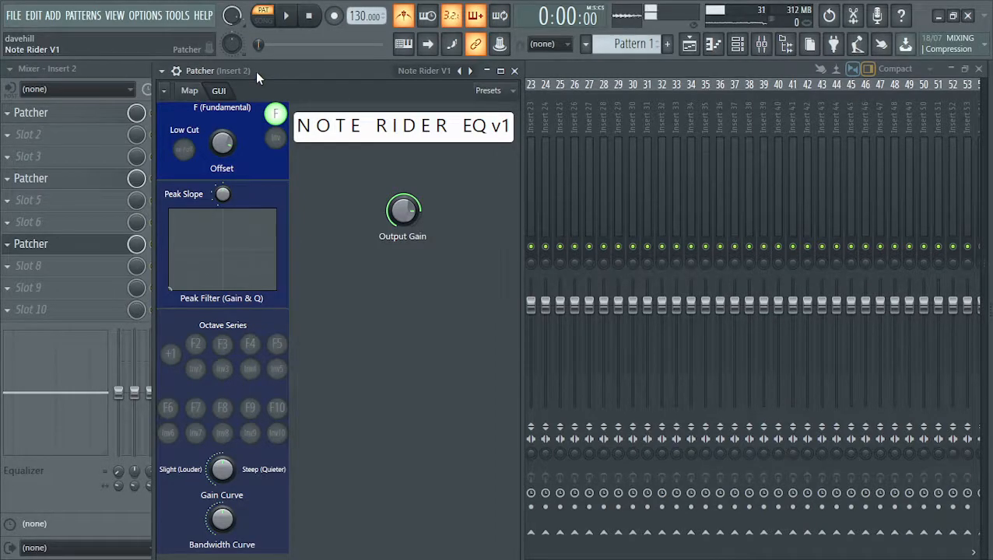
- Move the Patcher window aside, hide the mixer, and view the Note Rider V1 preset's GUI and node map
drag(255, 72, 364, 85)
click(303, 105)
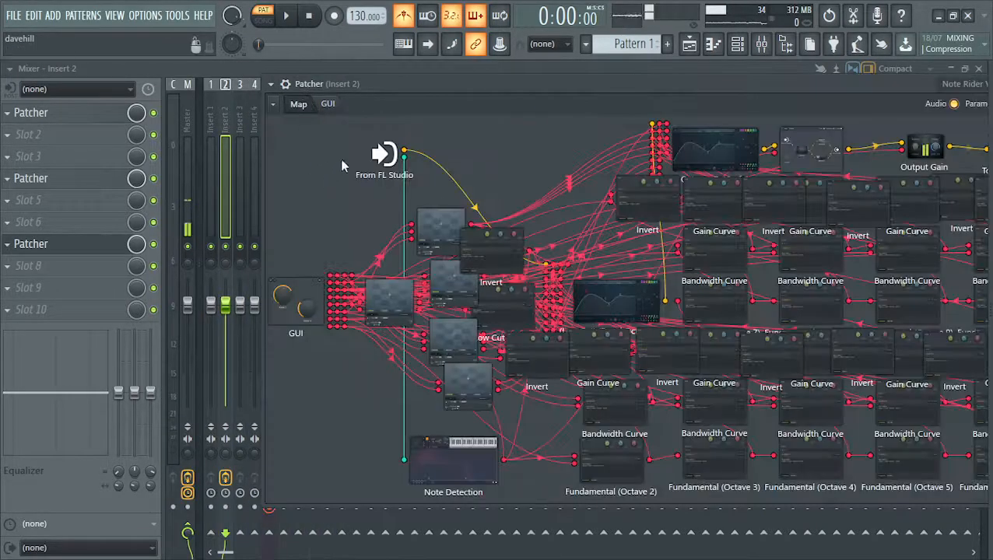
click(327, 104)
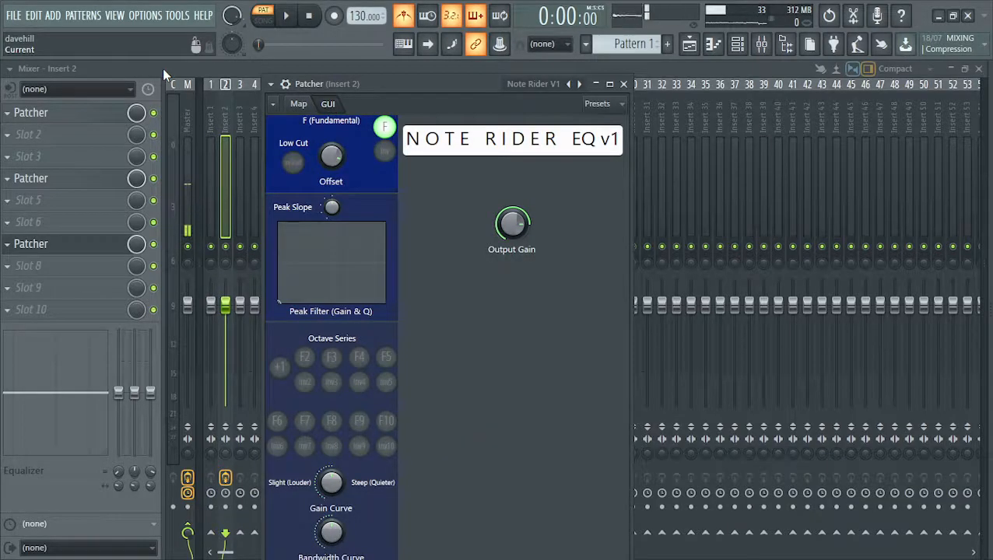
key(Escape)
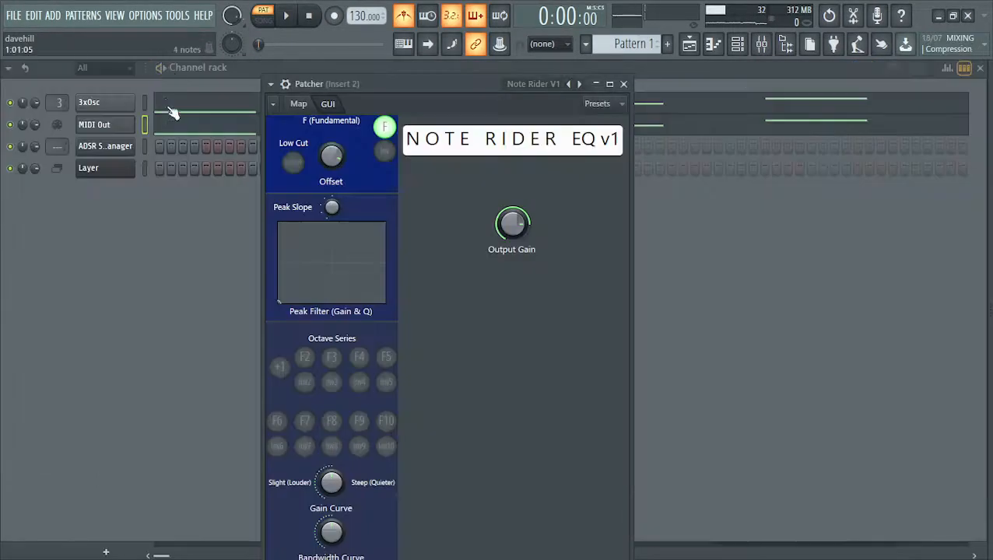
click(170, 128)
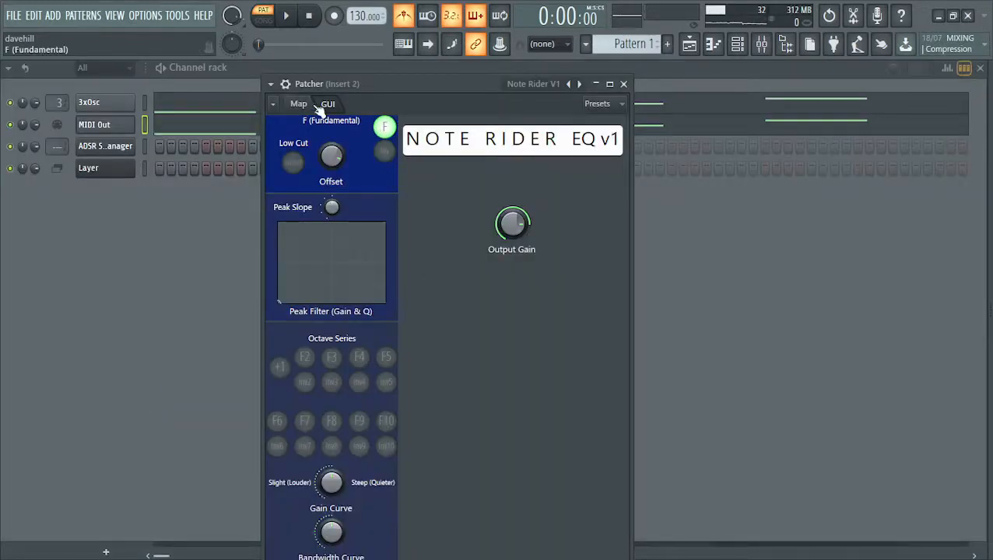
click(298, 104)
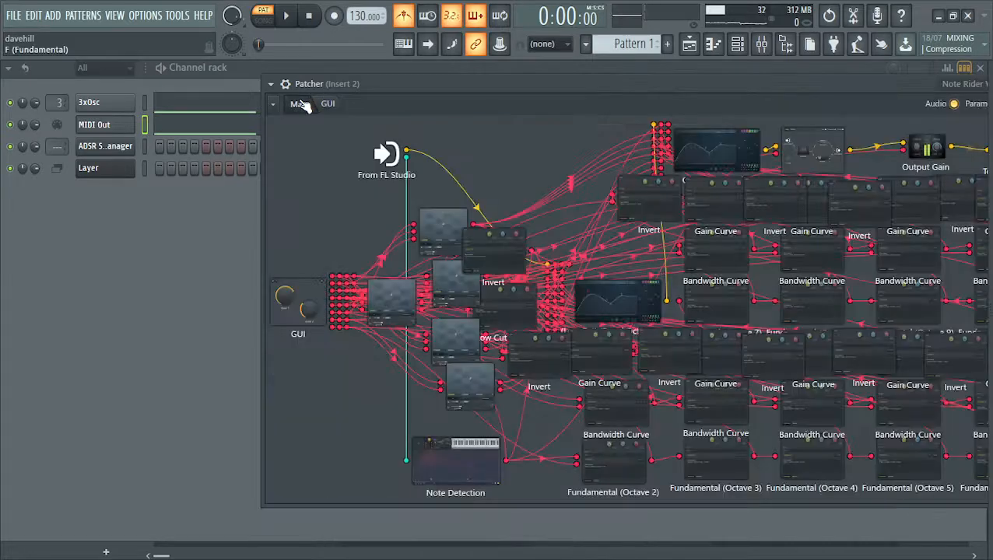
- Move the main Patcher window, open its Add Harmonic node, and load the Harmonic Snapin for NRv1 preset into it
drag(419, 90, 244, 124)
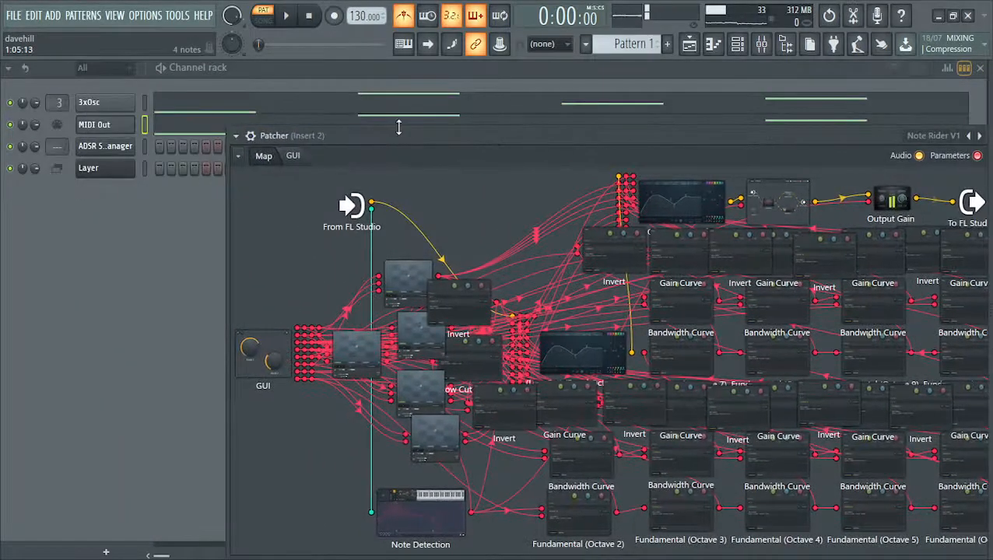
drag(406, 131, 208, 115)
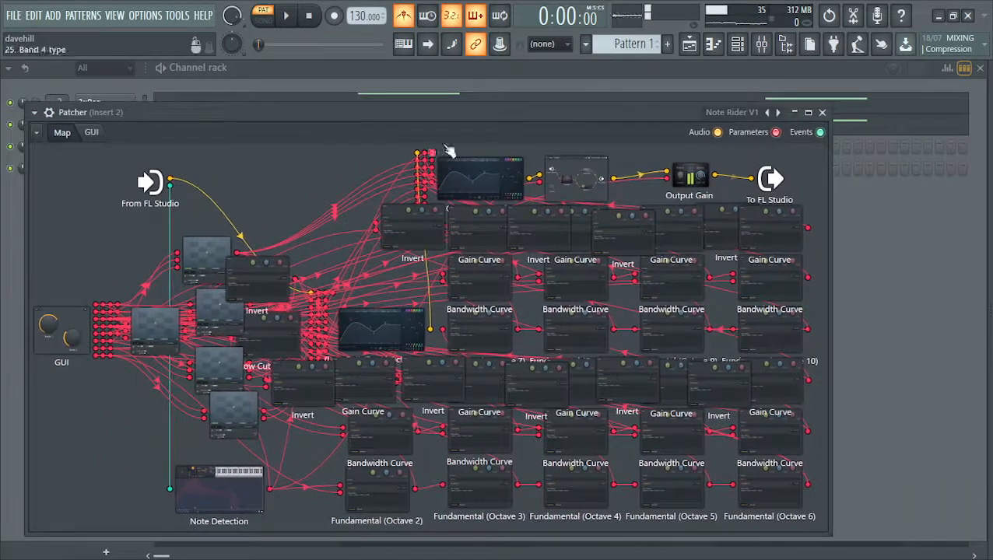
drag(571, 178, 574, 177)
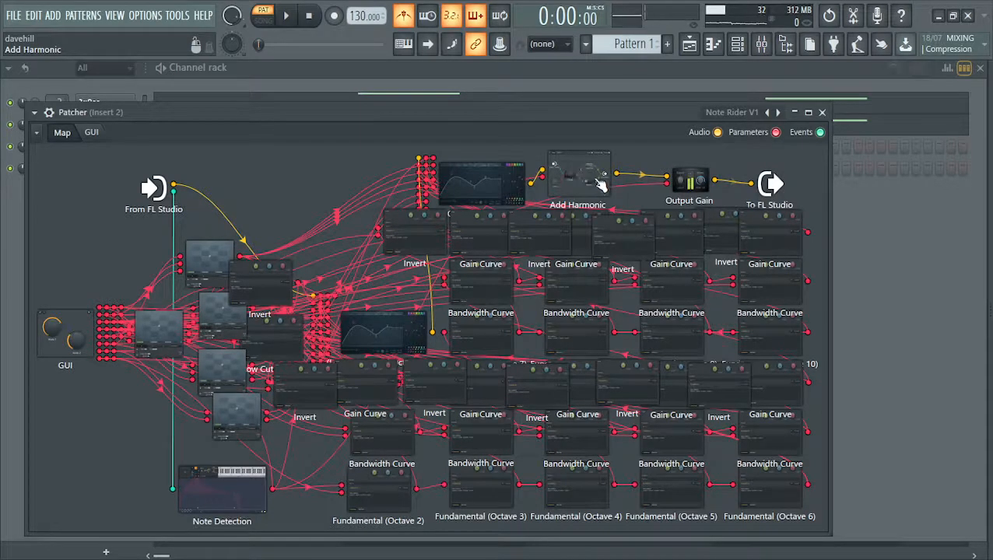
double_click(579, 179)
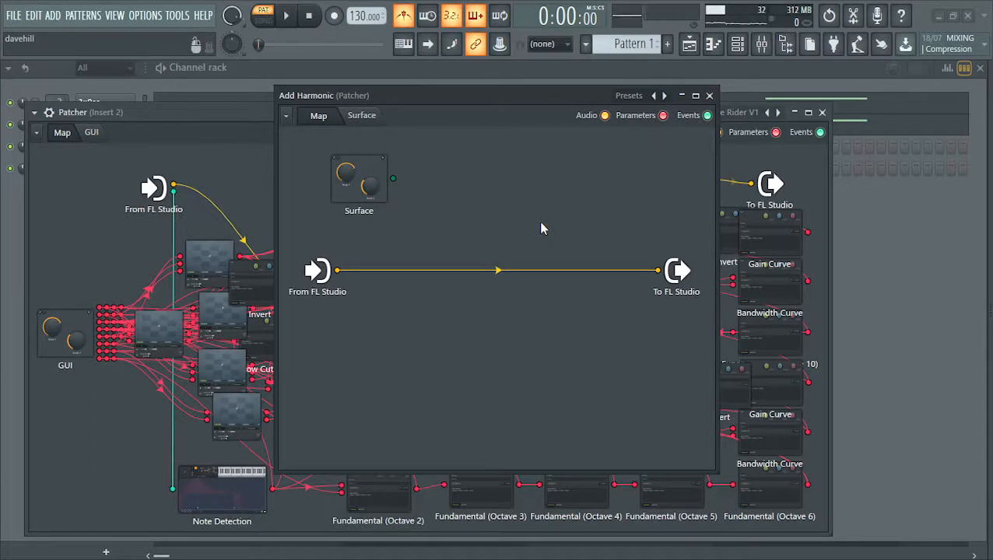
click(653, 95)
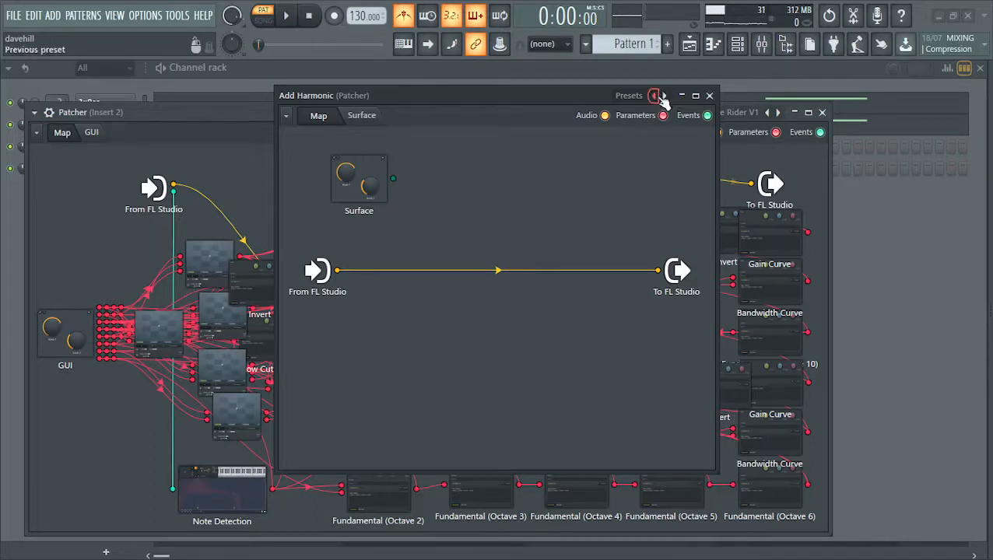
right_click(656, 96)
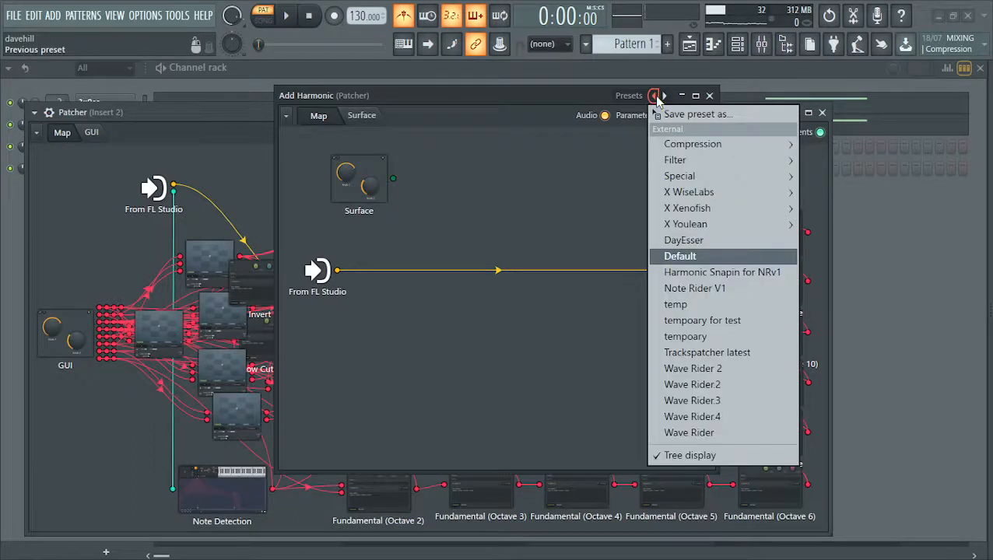
click(700, 274)
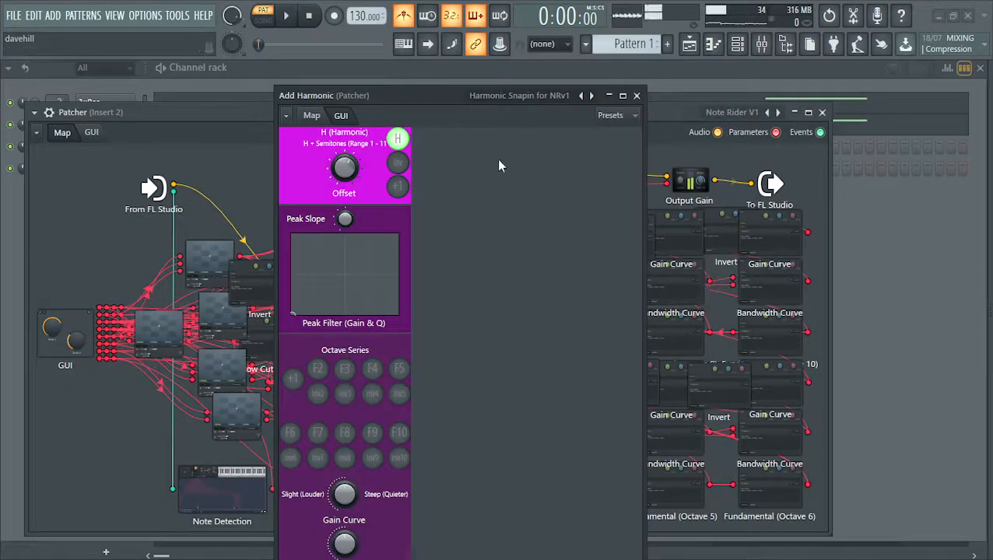
- Show the main Patcher's GUI, open the H and Octaves 2-6 EQ from the Add Harmonic map, and arrange the windows apart
click(92, 133)
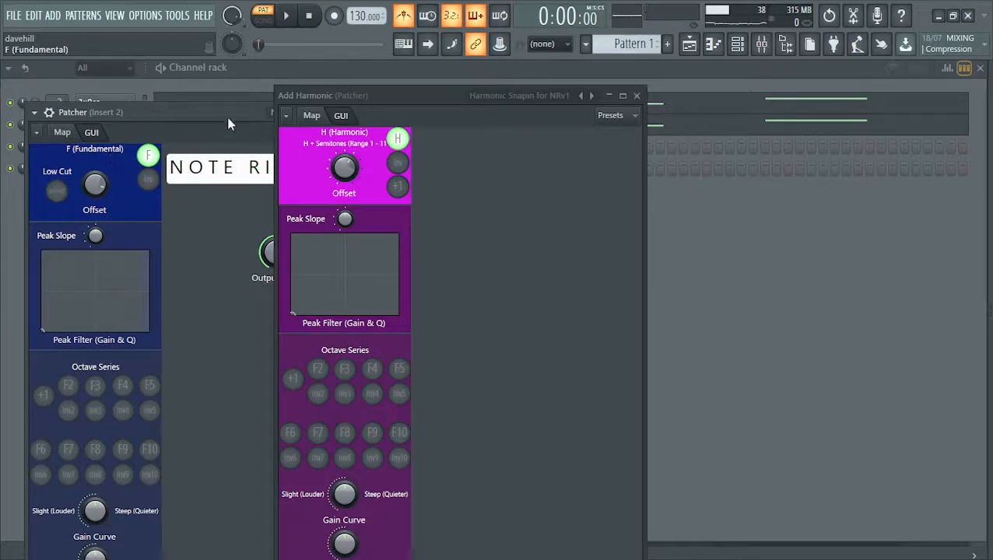
drag(328, 95, 485, 95)
click(467, 114)
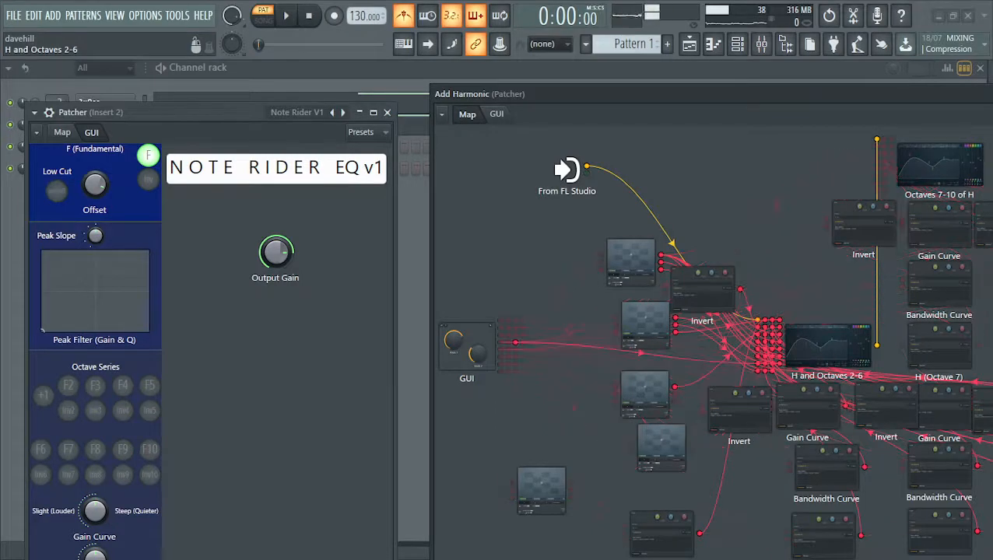
click(826, 355)
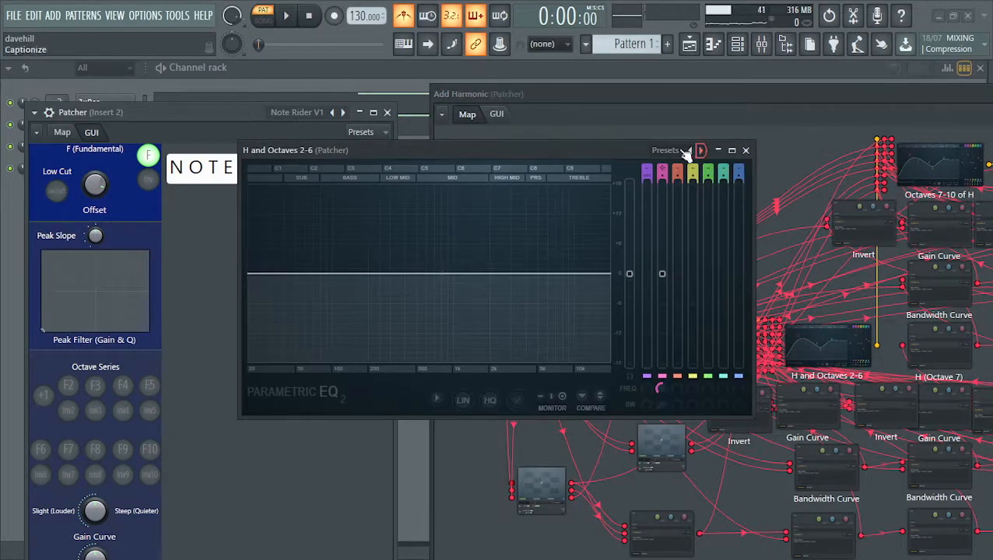
drag(620, 149, 840, 190)
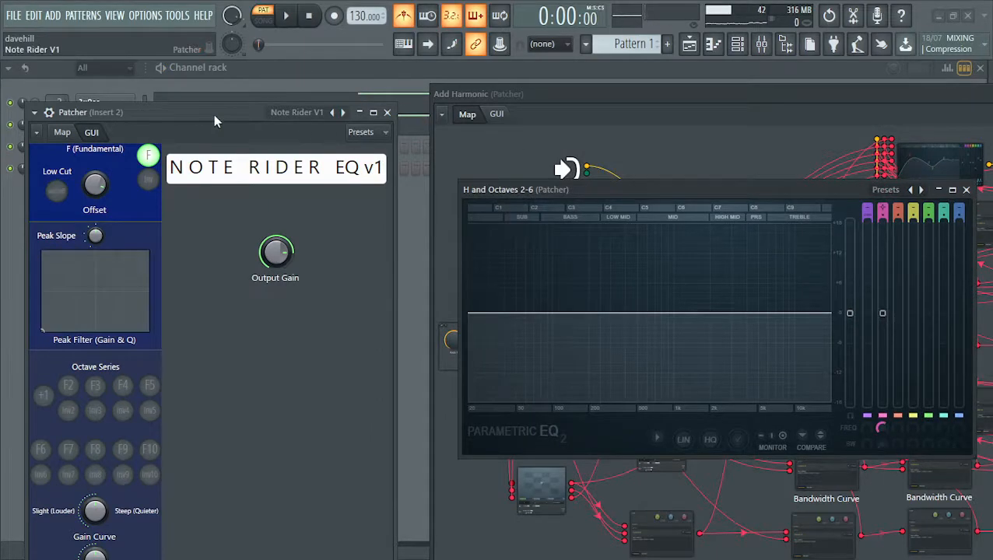
drag(213, 115, 225, 272)
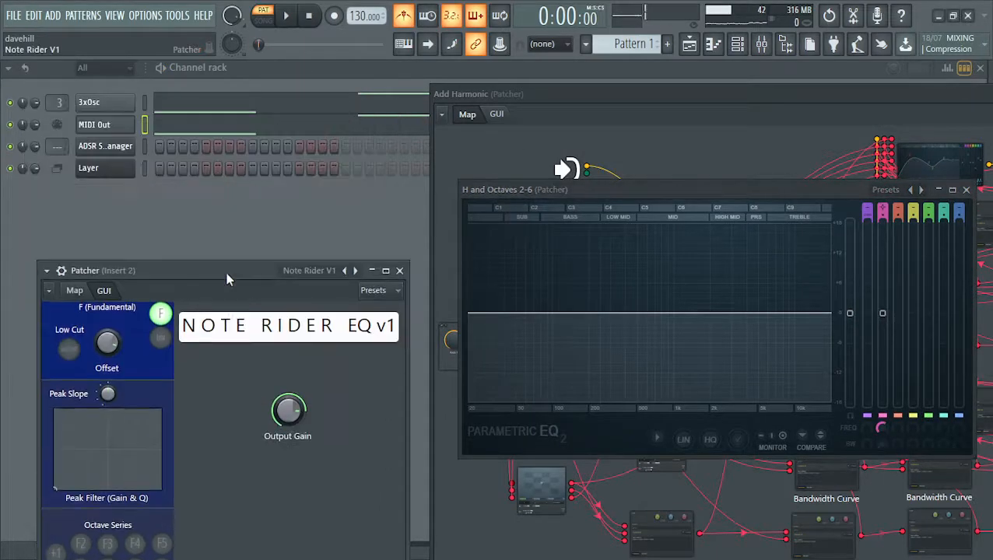
- Mute the 3xOsc channel, start playing the pattern, and turn the metronome off
click(10, 103)
key(space)
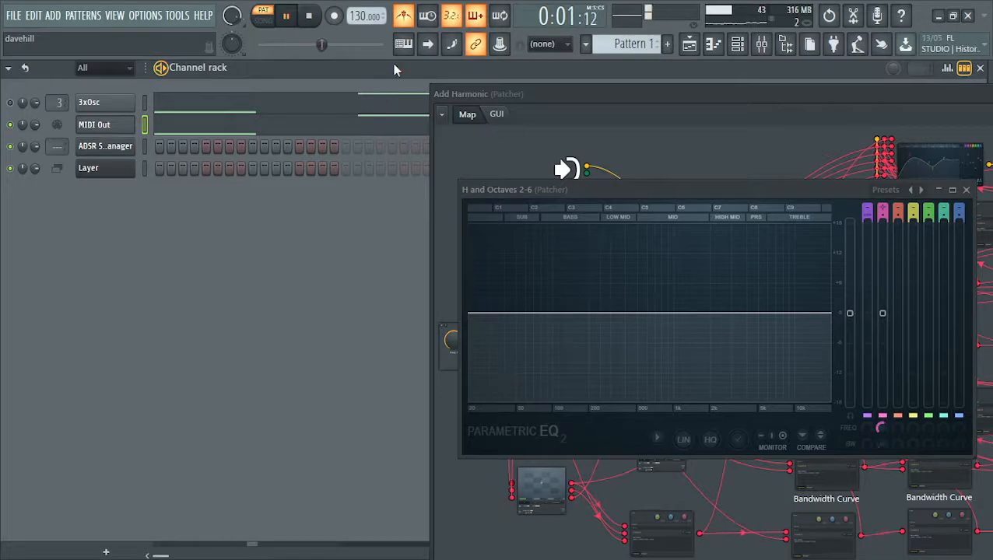
click(404, 19)
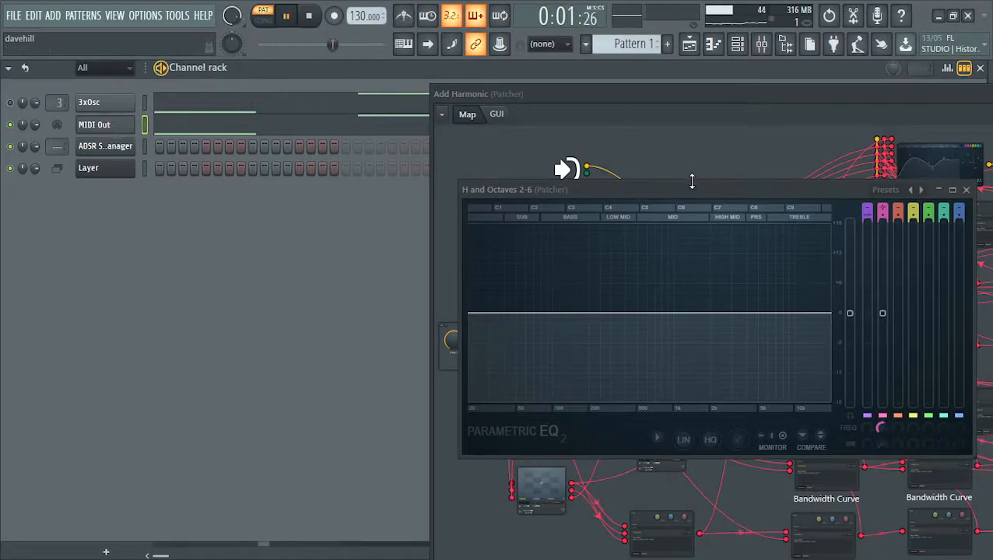
- Raise the harmonic's Peak Filter gain and Q in the Add Harmonic GUI, check the EQ curve, stop playback, and close the EQ
click(496, 115)
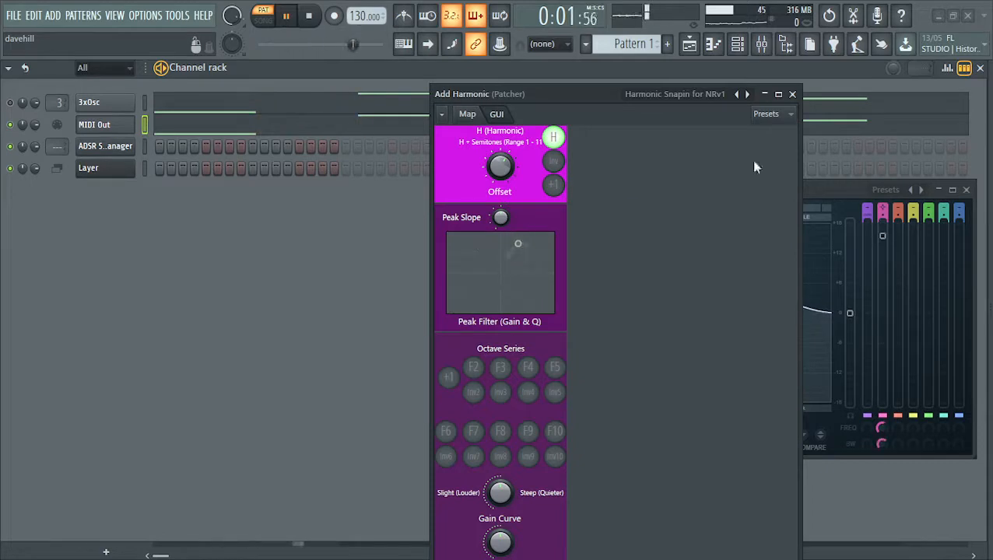
click(828, 189)
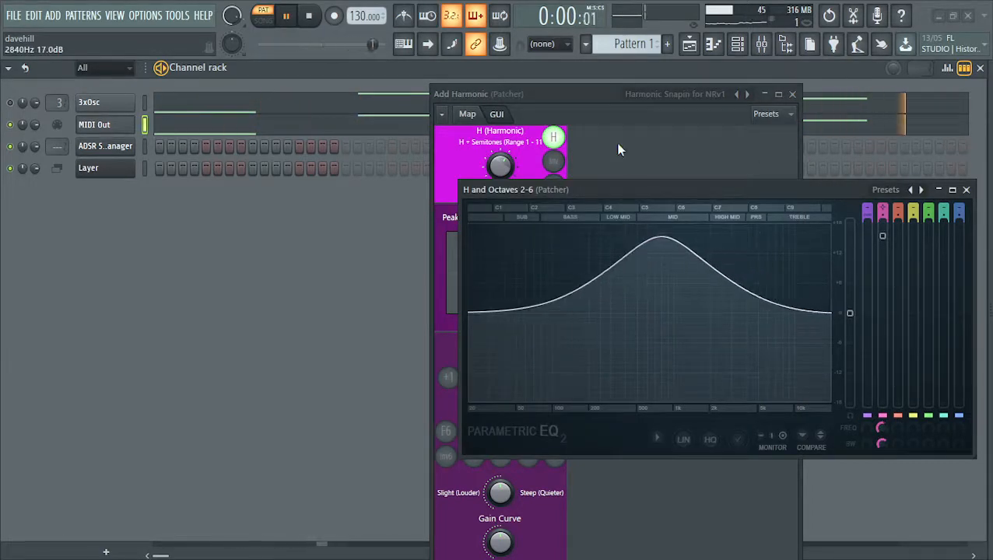
click(309, 16)
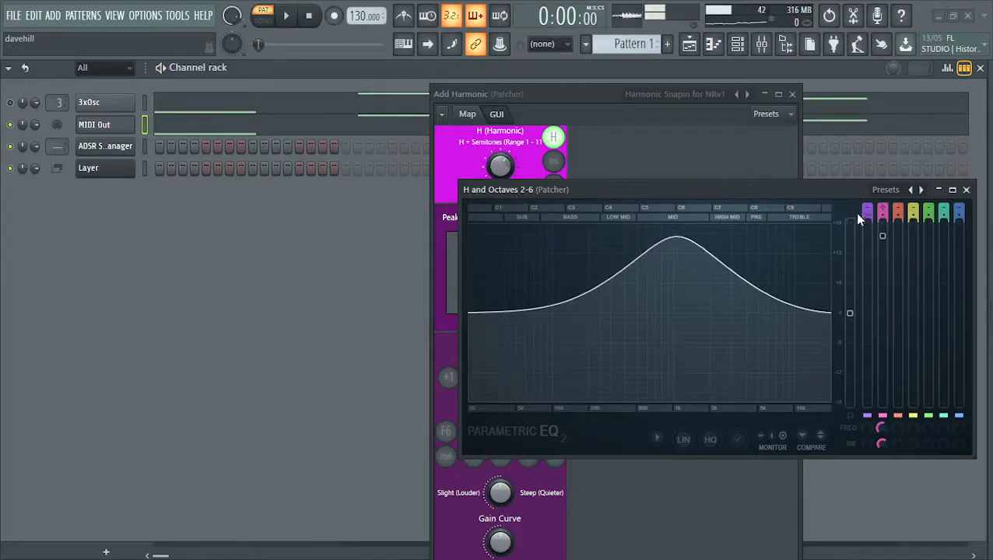
click(966, 189)
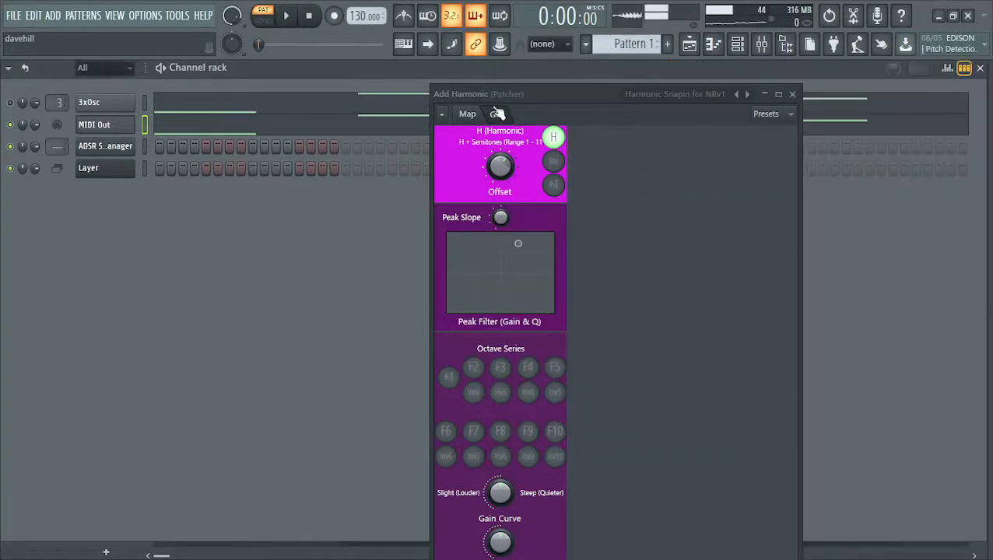
- Examine the node map of the Add Harmonic Patcher across its full width, and close the window
click(467, 114)
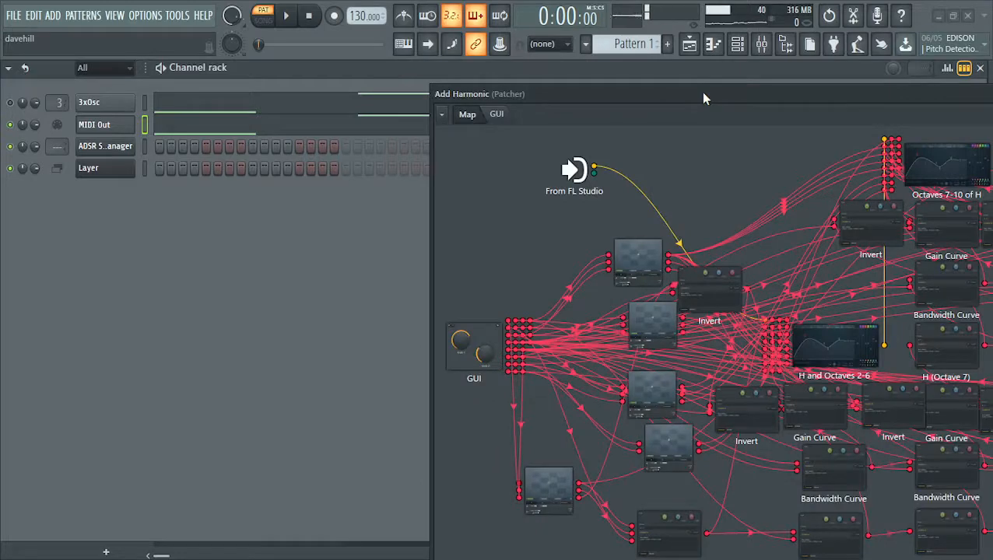
drag(702, 98, 400, 162)
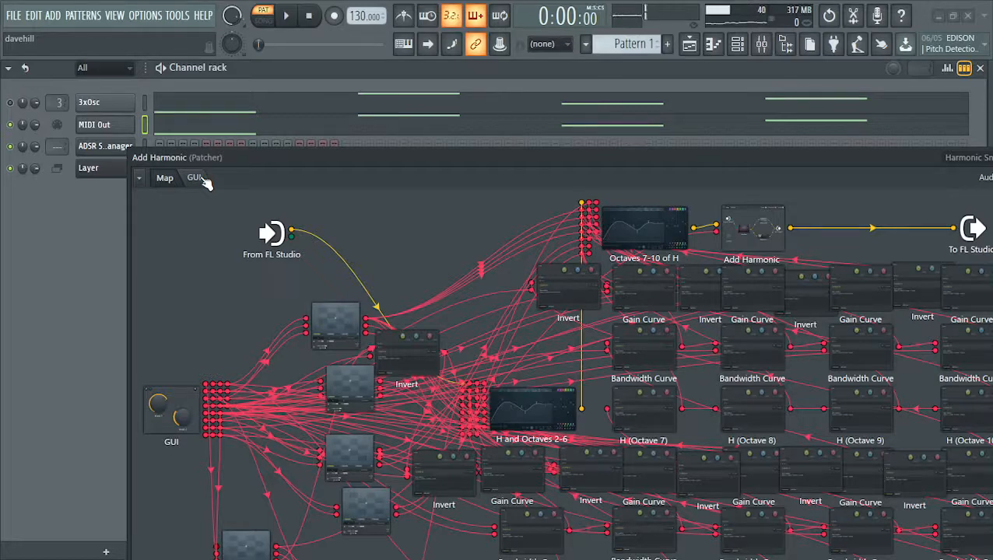
drag(310, 165, 128, 97)
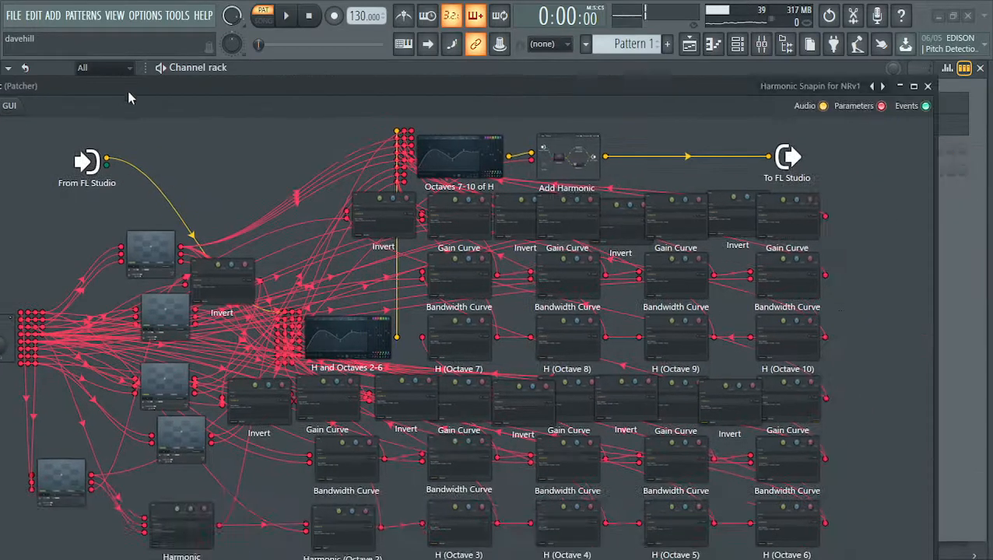
click(931, 85)
- Open the slot 7 Patcher on mixer Insert 2, and place its (Low Cut) (F and Octaves 2-6) EQ beside the GUI
click(767, 50)
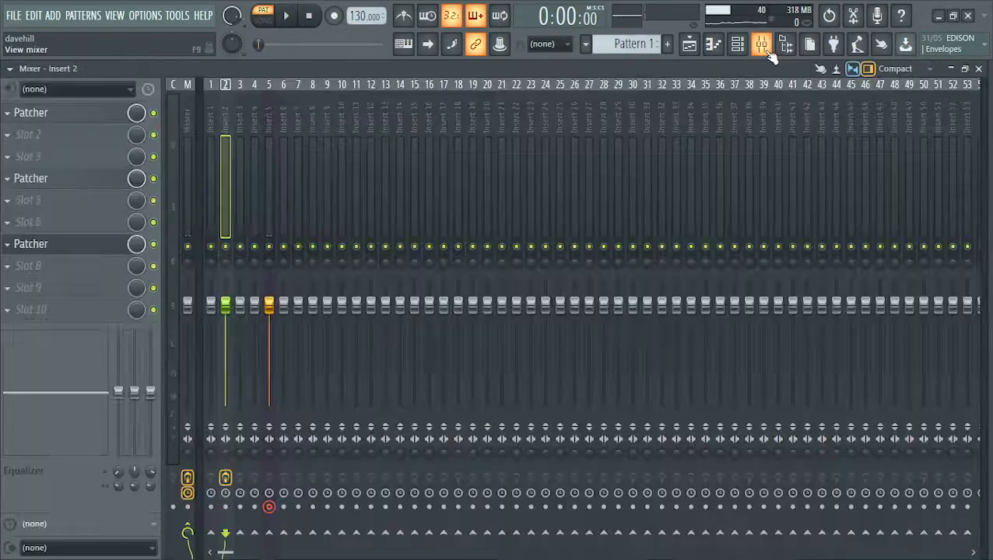
click(57, 258)
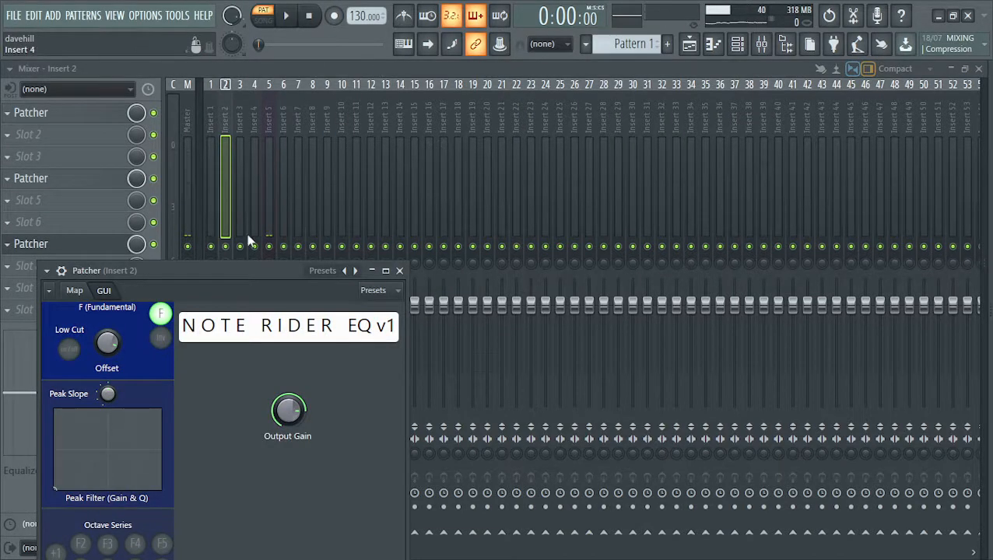
drag(241, 279, 373, 80)
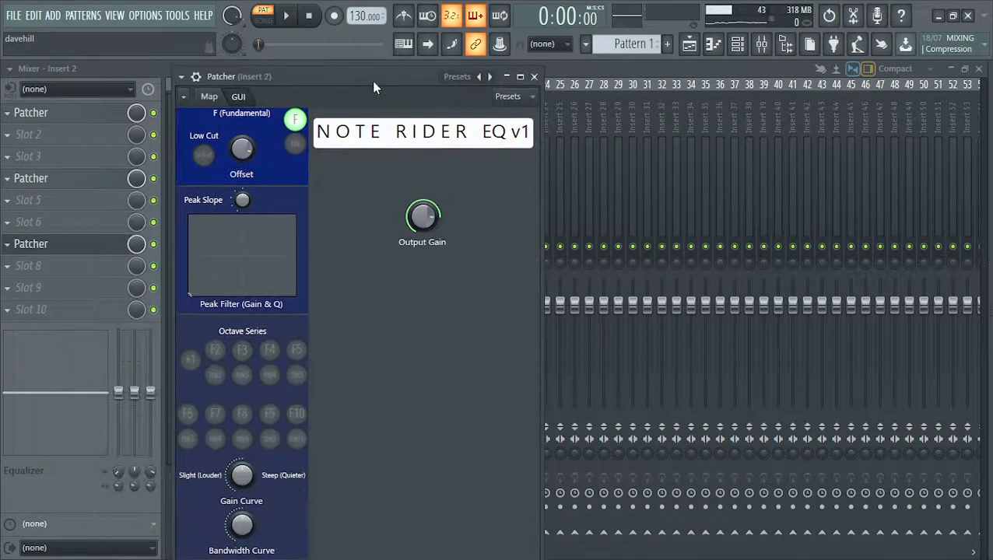
click(210, 97)
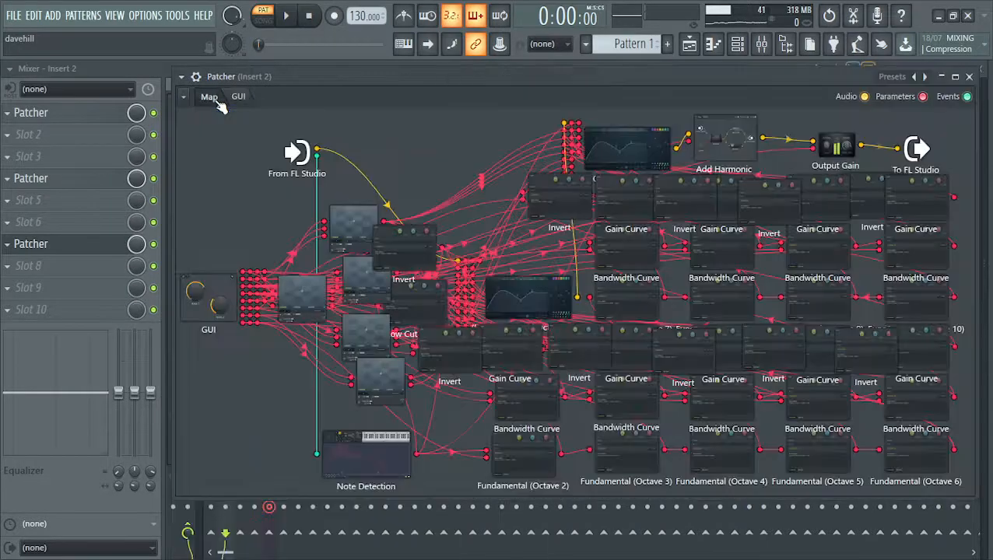
click(531, 302)
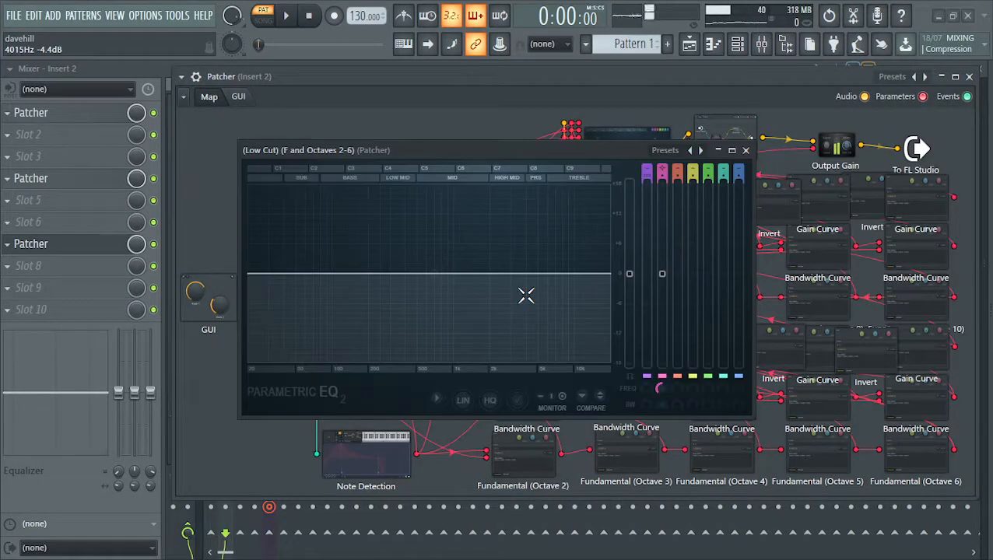
click(240, 96)
drag(328, 153, 578, 164)
- Play the pattern, raise the fundamental's Peak Filter gain, switch F off and on again, and slightly widen the peak
key(space)
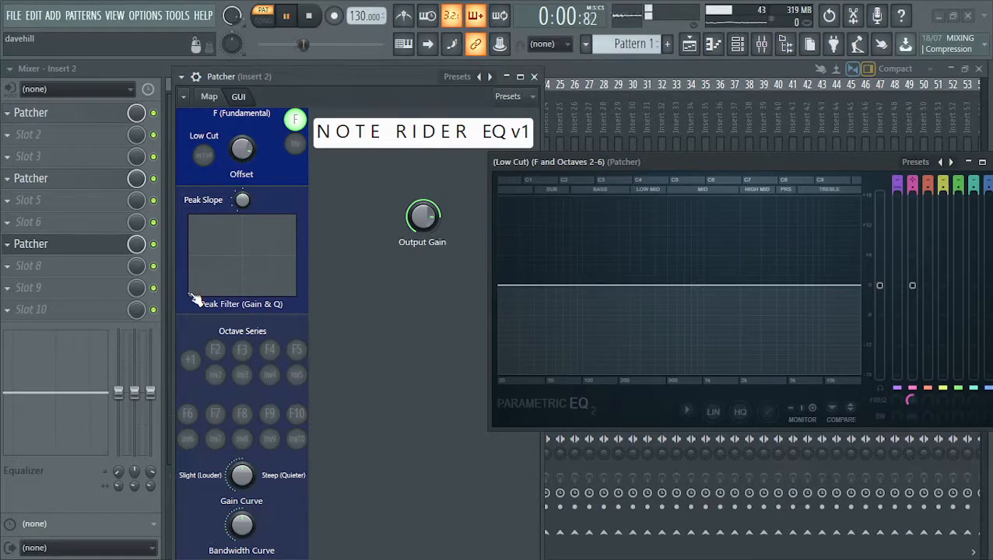
drag(194, 300, 189, 225)
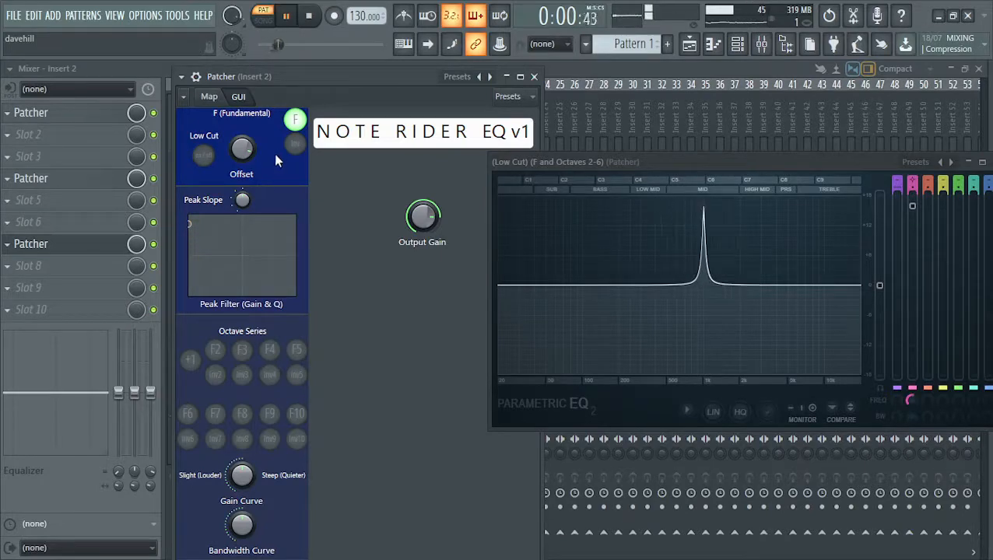
click(296, 120)
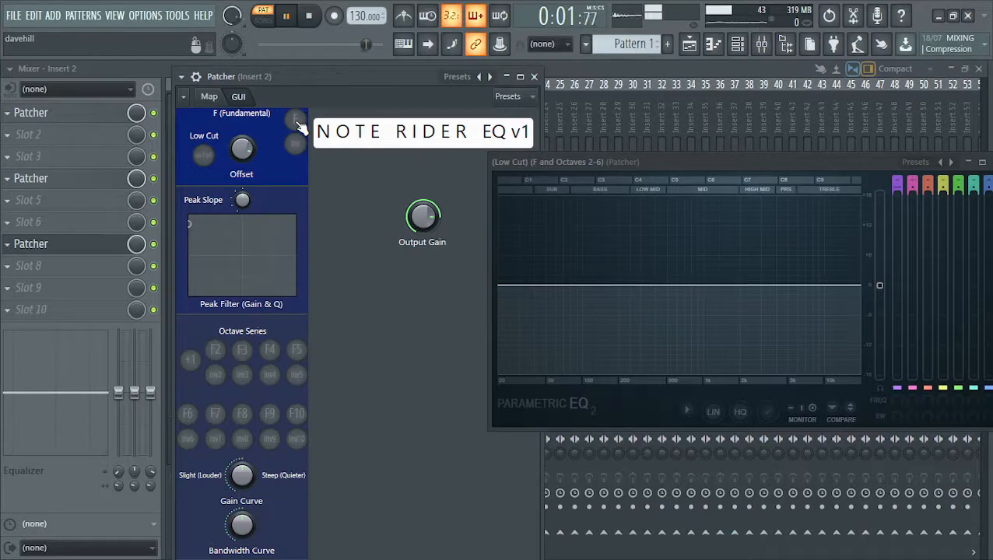
click(296, 119)
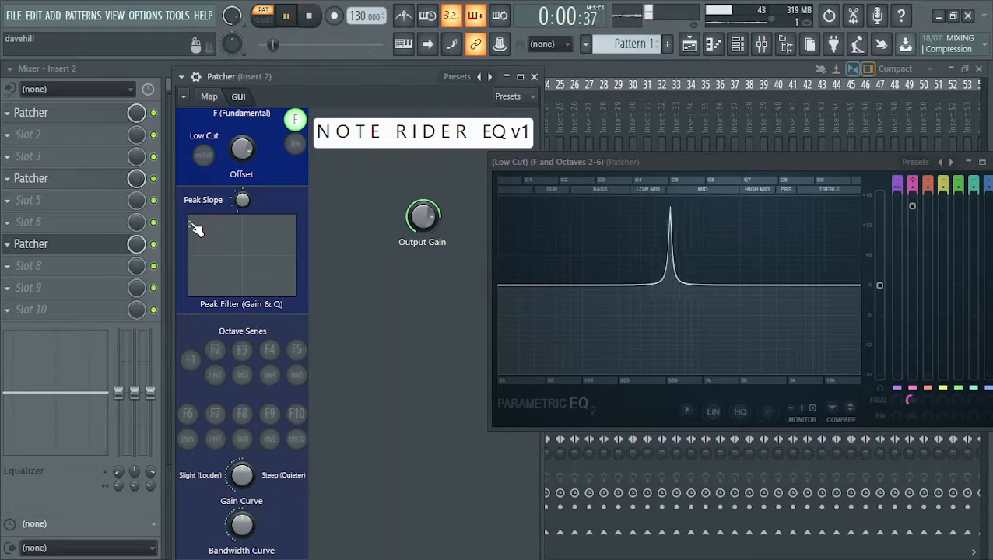
mouse_move(193, 229)
mouse_down()
mouse_move(221, 228)
mouse_move(198, 227)
mouse_up()
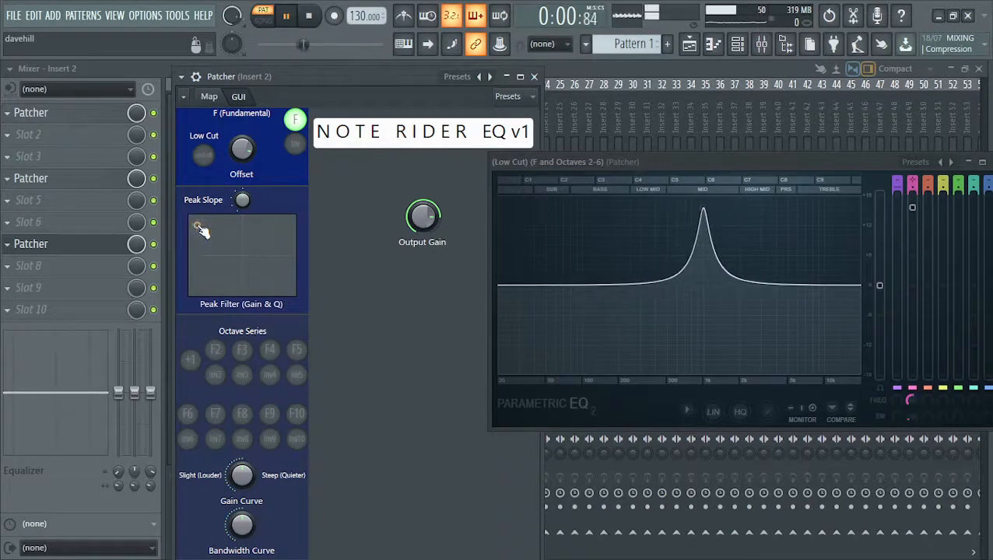
- Enable the fundamental's Low Cut, stop playback, and adjust its Offset to lower the cutoff well below the peak
click(208, 161)
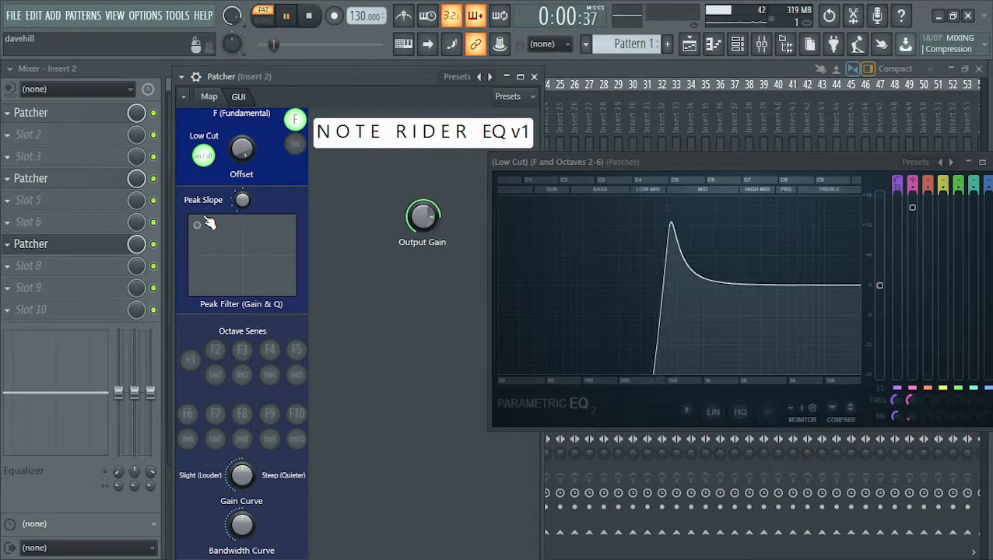
key(space)
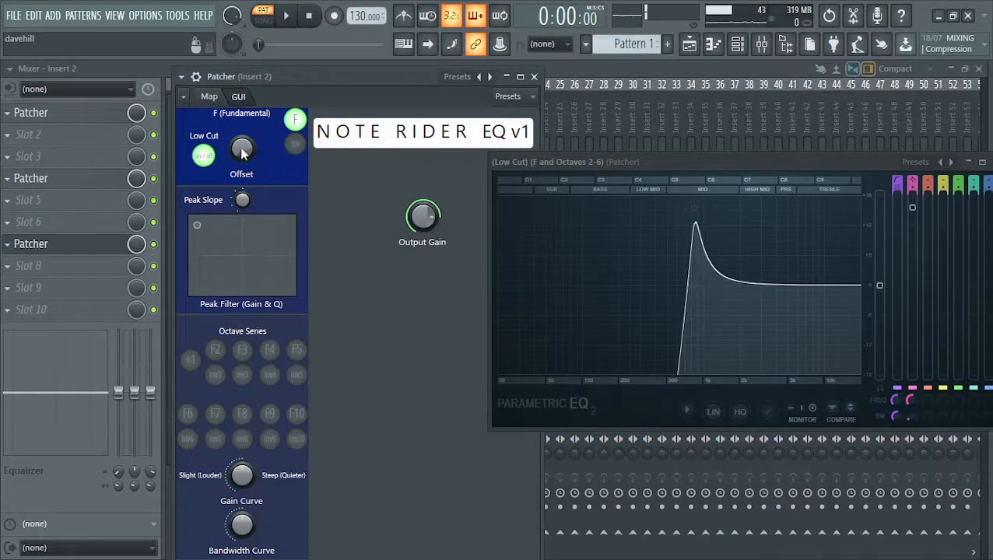
mouse_move(243, 156)
mouse_down()
mouse_move(244, 175)
mouse_move(244, 156)
mouse_up()
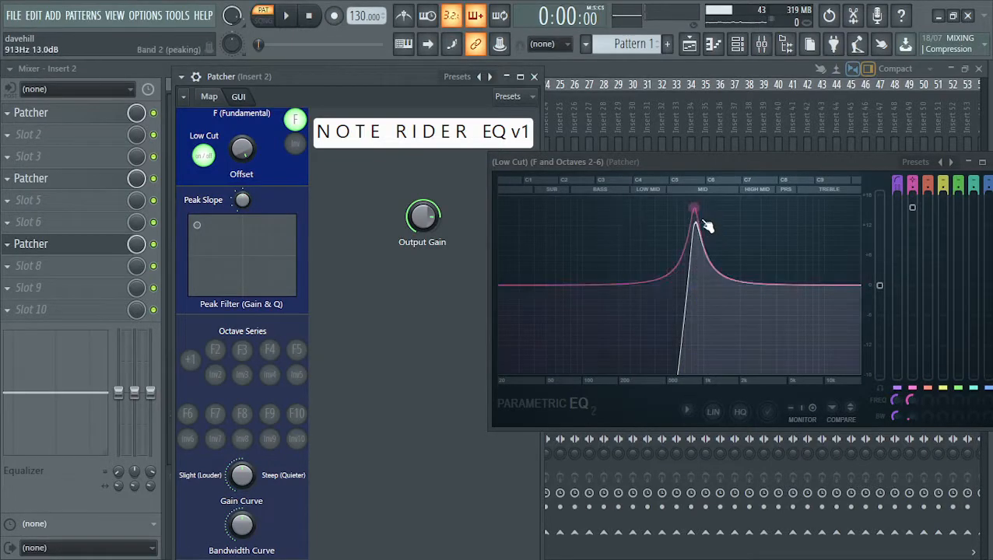
mouse_move(251, 155)
mouse_down()
mouse_move(241, 151)
mouse_move(248, 157)
mouse_up()
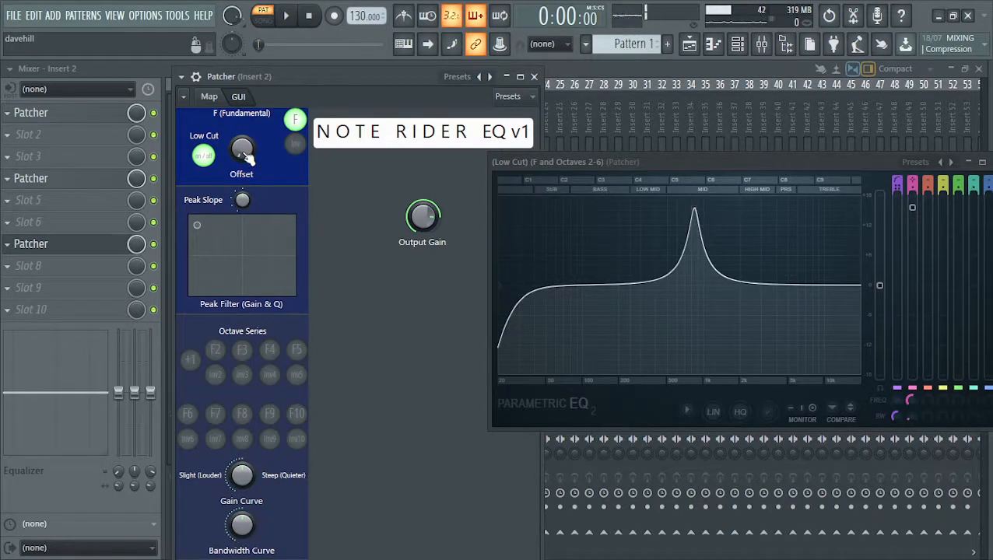
- Reset the Offset of the fundamental's Low Cut to its default
right_click(242, 152)
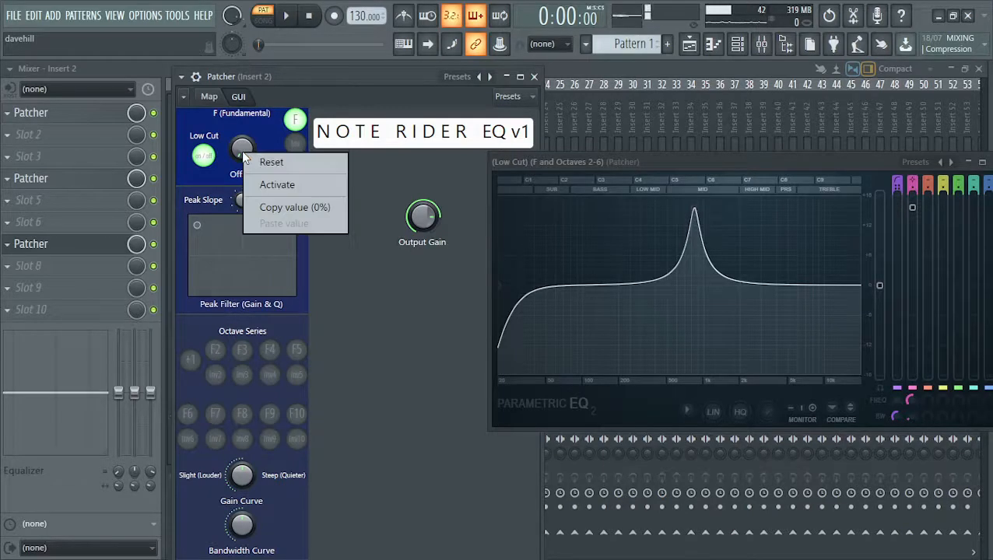
click(269, 162)
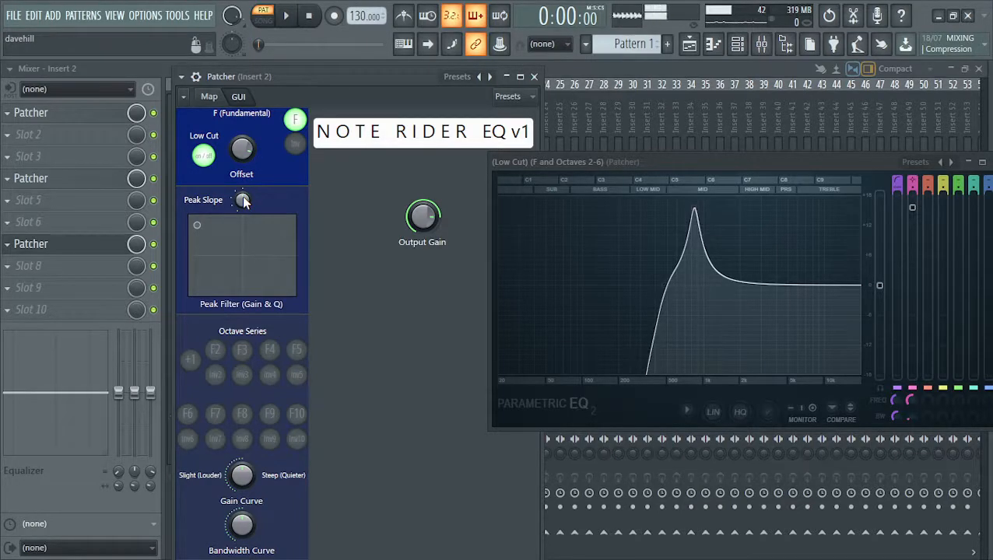
- Try a steeper and a gentler Peak Slope while watching the EQ curve, and reset Peak Slope to its default
mouse_move(243, 201)
mouse_down()
mouse_move(244, 176)
mouse_move(243, 202)
mouse_up()
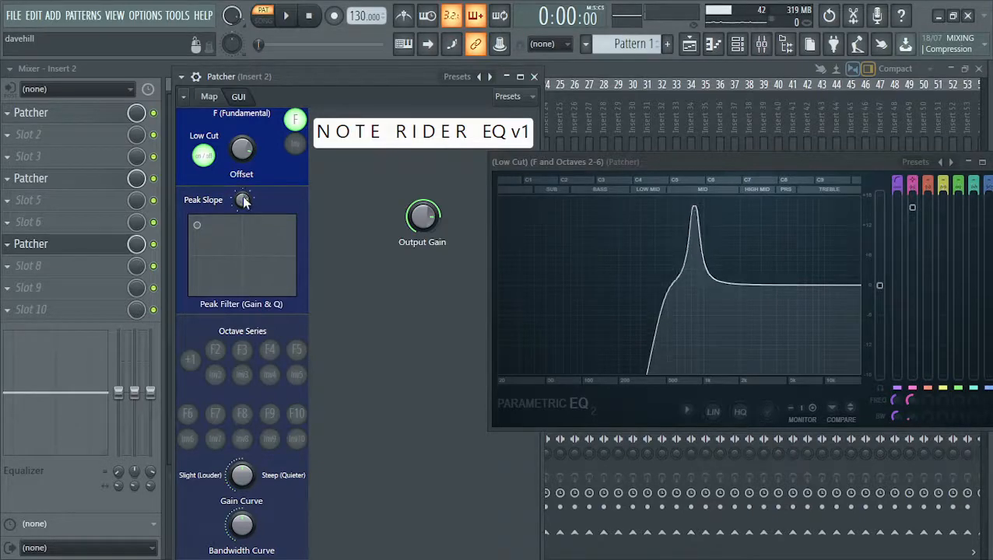
drag(658, 165, 435, 175)
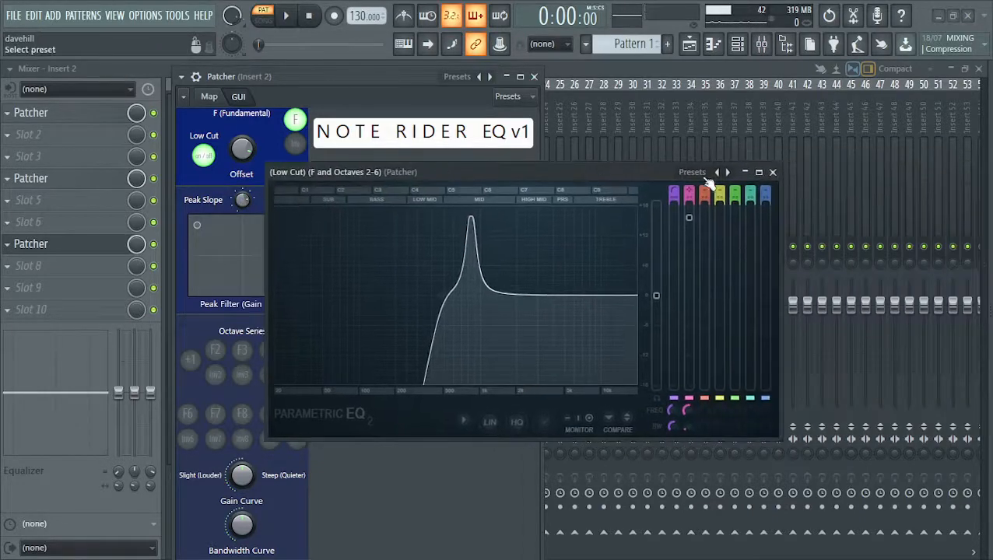
drag(629, 174, 685, 174)
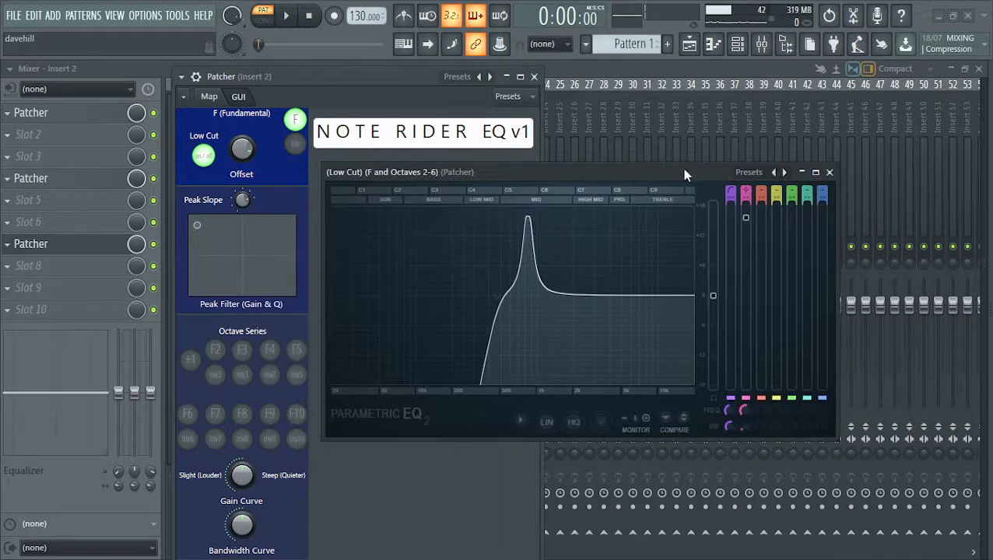
mouse_move(243, 202)
mouse_down()
mouse_move(243, 211)
mouse_move(243, 191)
mouse_move(244, 199)
mouse_up()
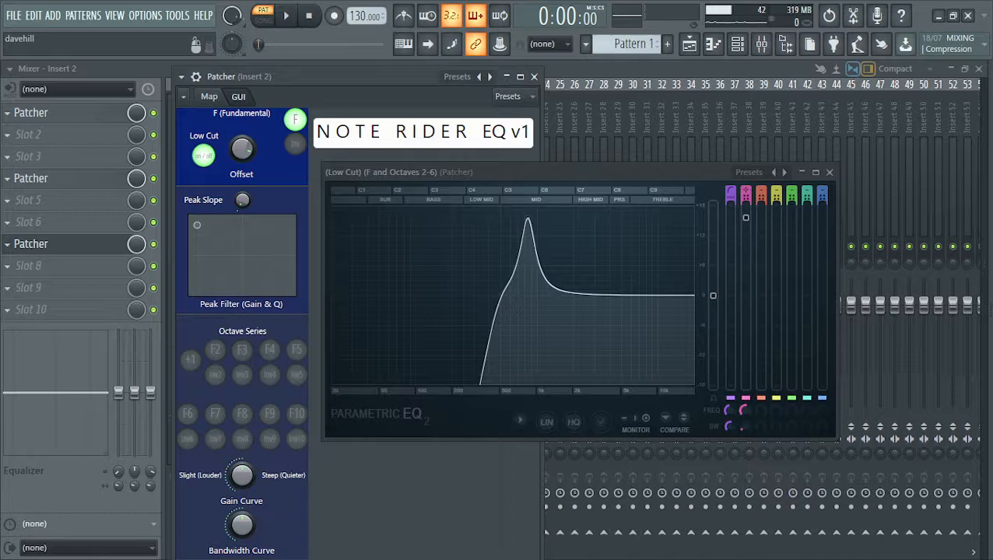
right_click(243, 203)
click(269, 206)
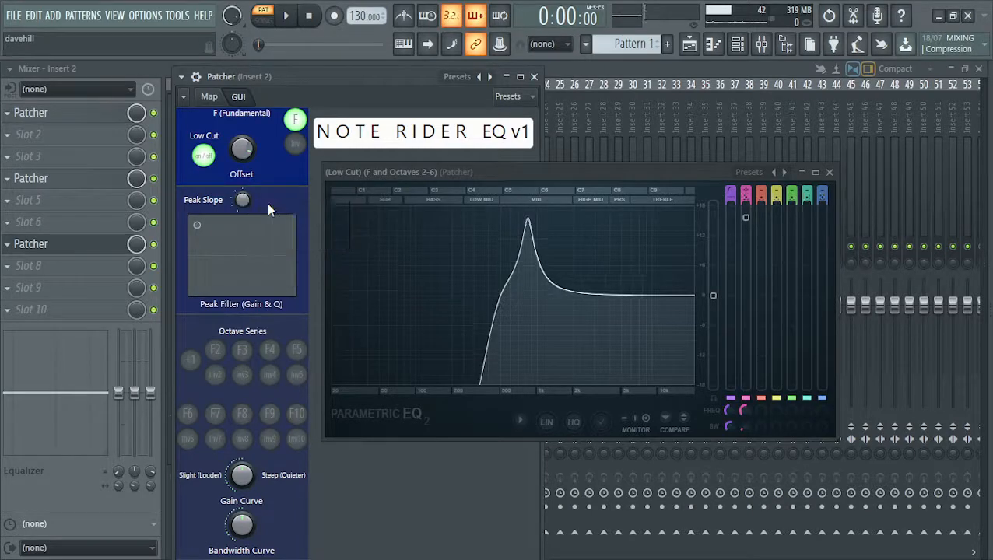
- Move the EQ window clear of the controls and enable F2, F3, F4 and F5 in the Octave Series
drag(397, 165, 469, 156)
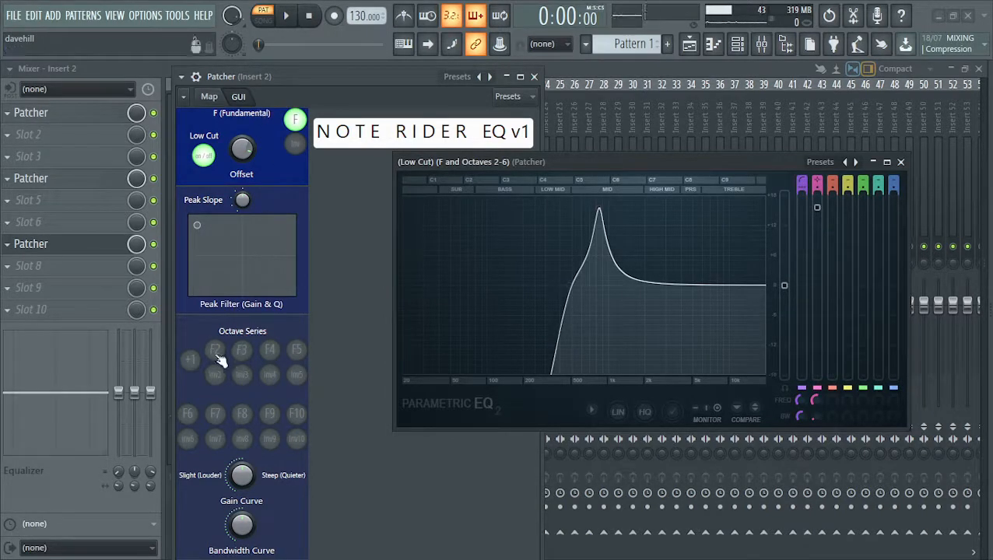
click(217, 354)
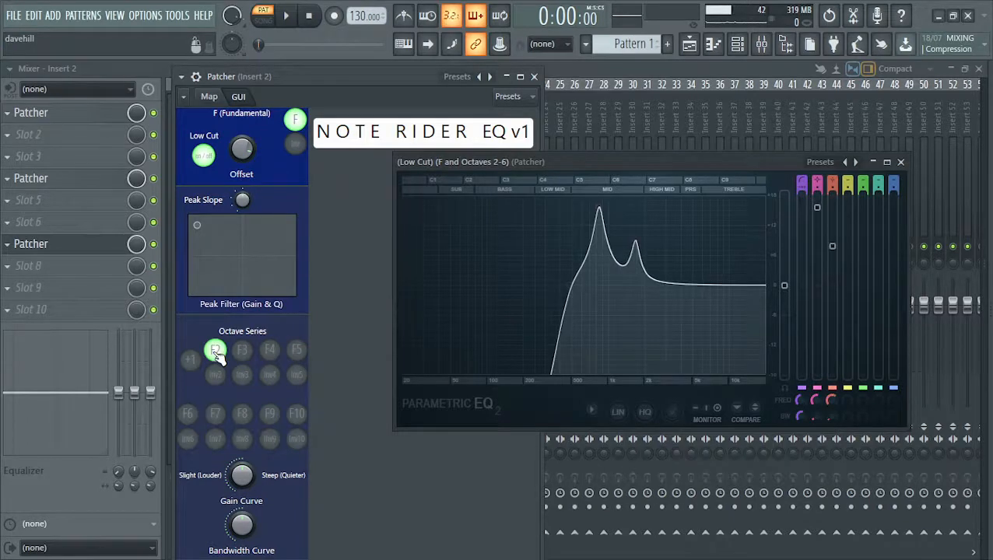
click(241, 353)
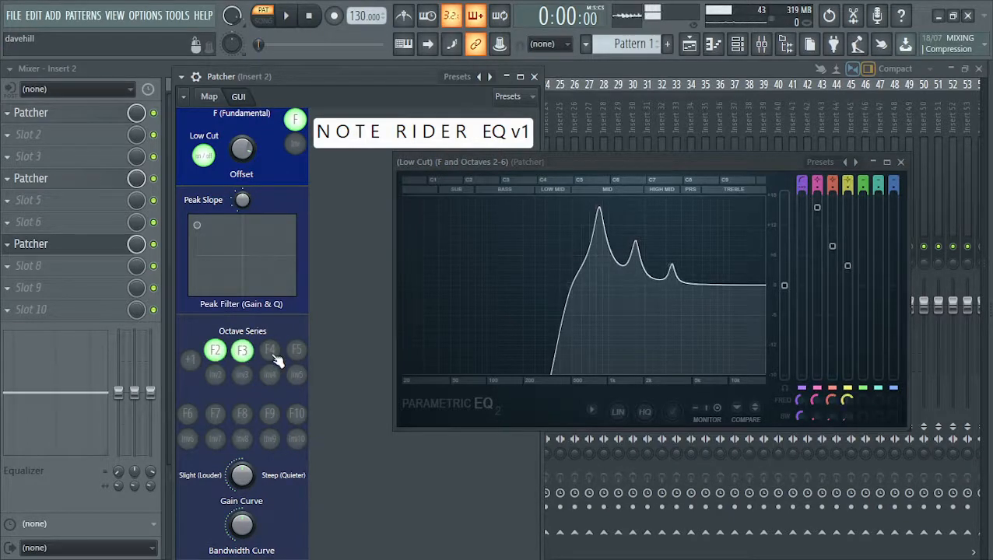
click(270, 351)
click(297, 351)
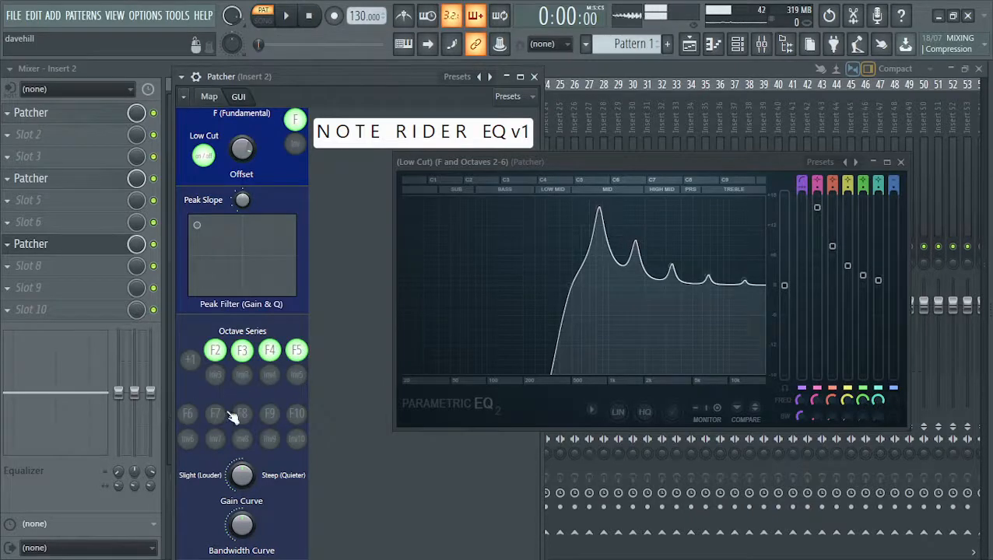
- Open the Octaves 7-10 of F EQ from the Patcher's node map and move its window aside
click(210, 98)
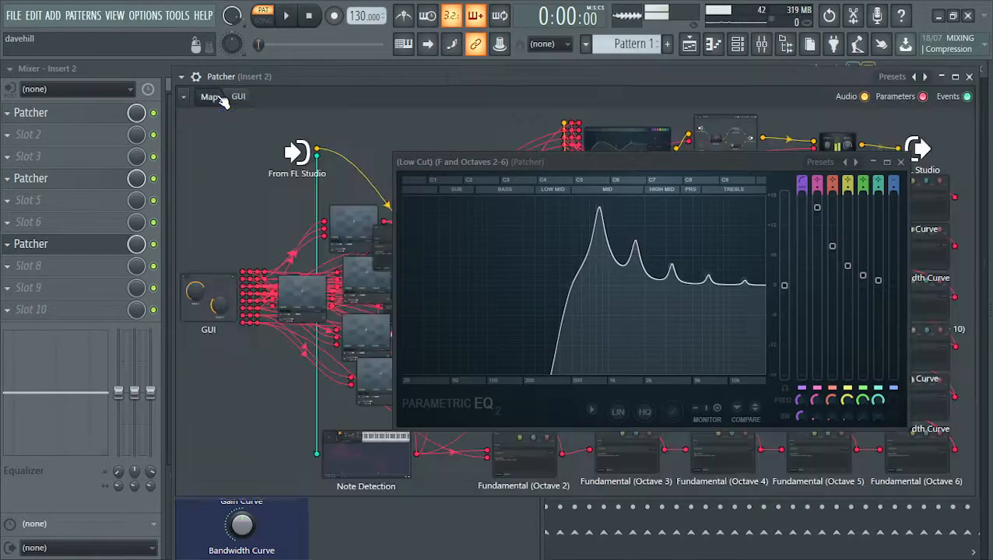
drag(511, 159, 550, 364)
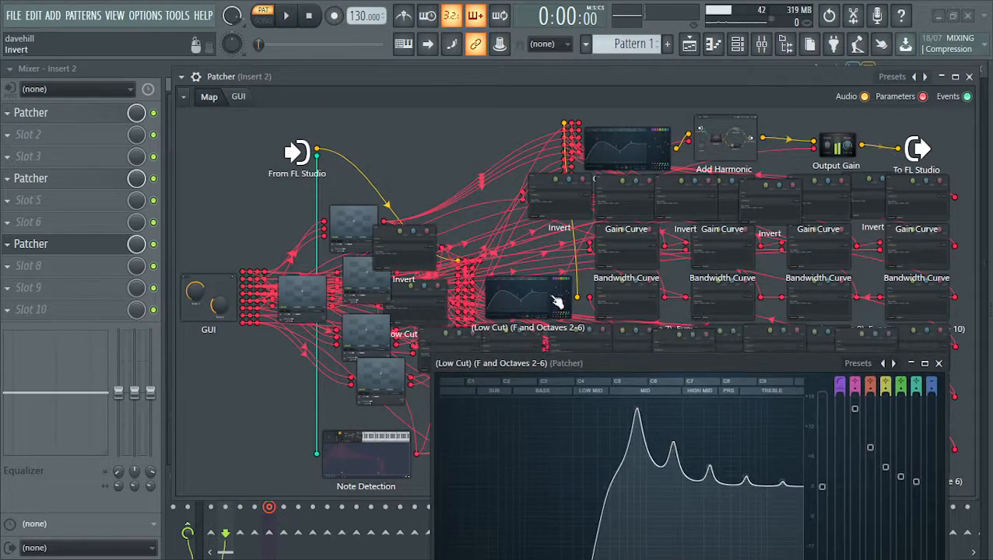
click(630, 146)
drag(612, 155, 812, 250)
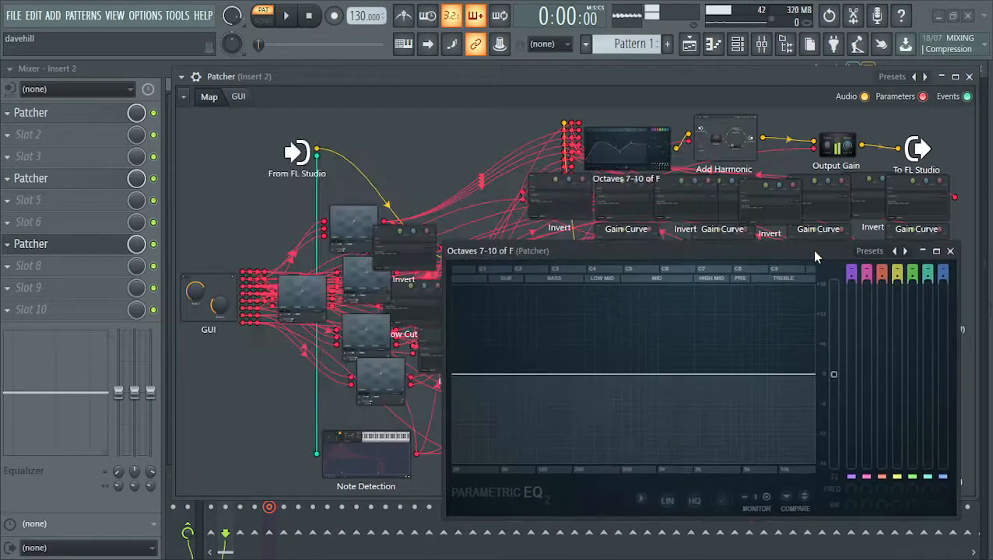
drag(685, 247, 857, 204)
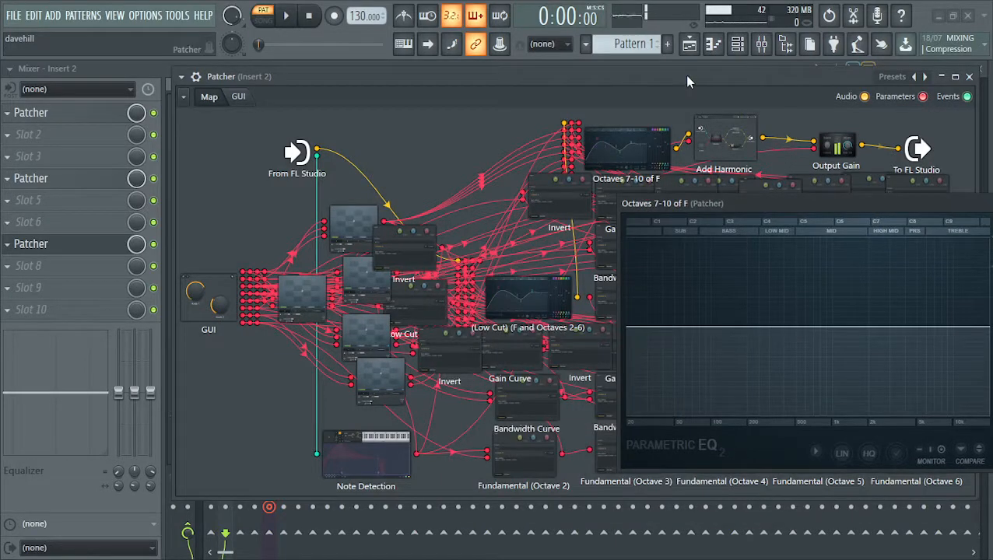
- Return to the Patcher's GUI and enable F6 through F10 in the Octave Series, keeping the Octaves 7-10 EQ beside the controls
click(239, 97)
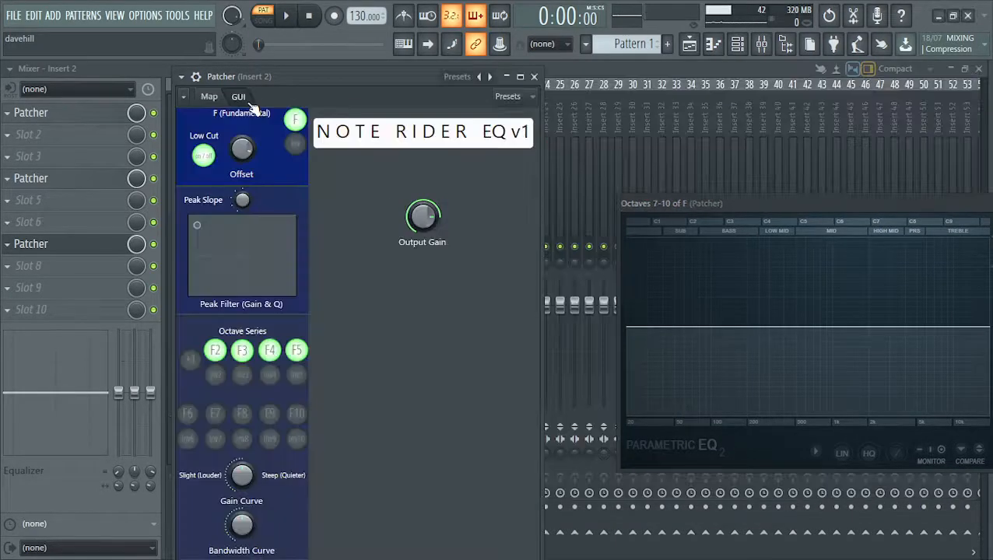
click(187, 415)
drag(671, 204, 477, 233)
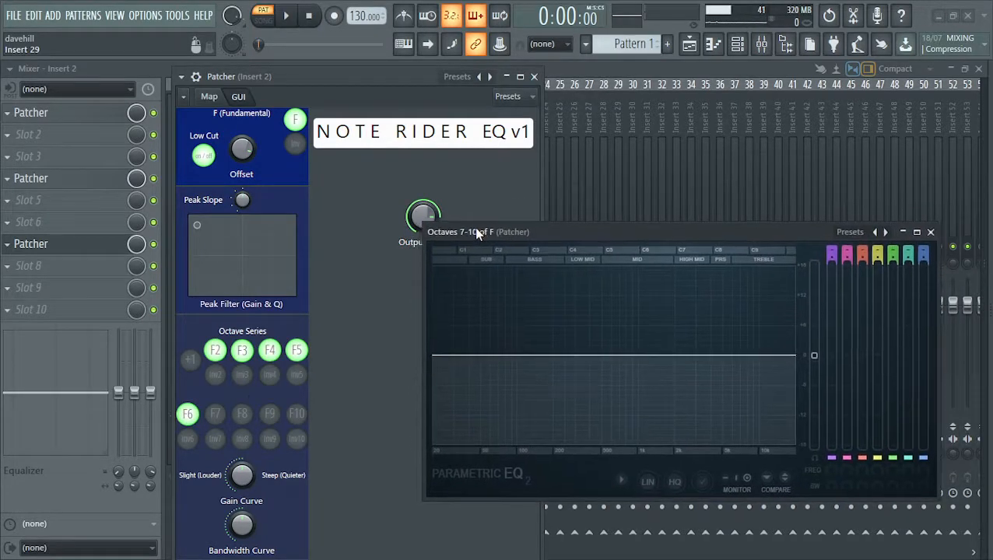
click(218, 421)
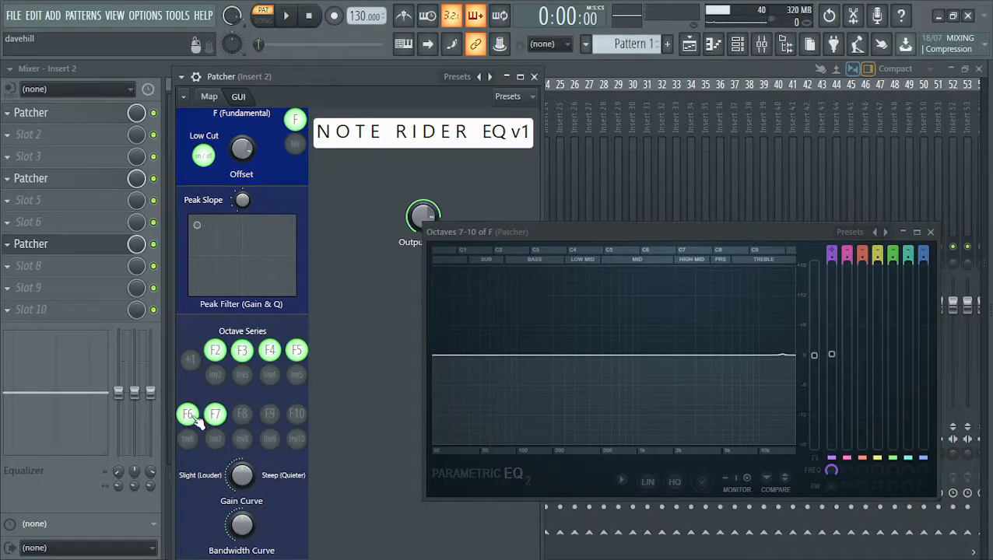
click(247, 421)
click(271, 417)
click(299, 418)
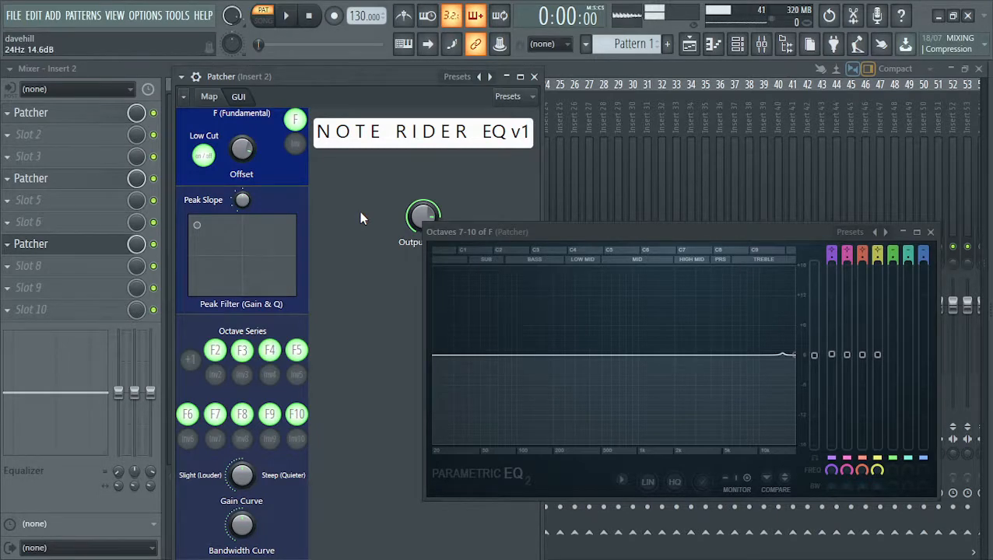
- Open the MIDI Out notes in the piano roll and lower the first note to F1, briefly playing the pattern
key(F6)
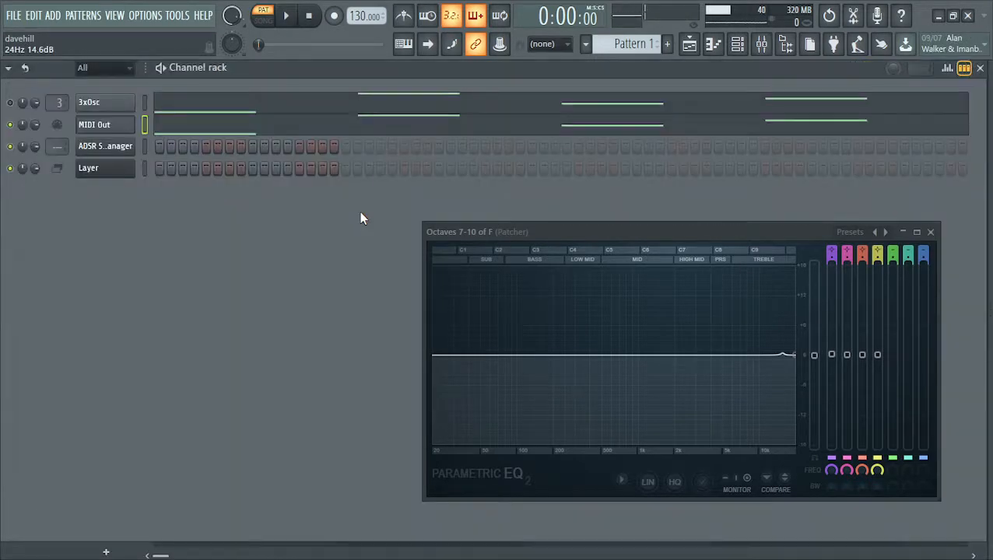
click(207, 125)
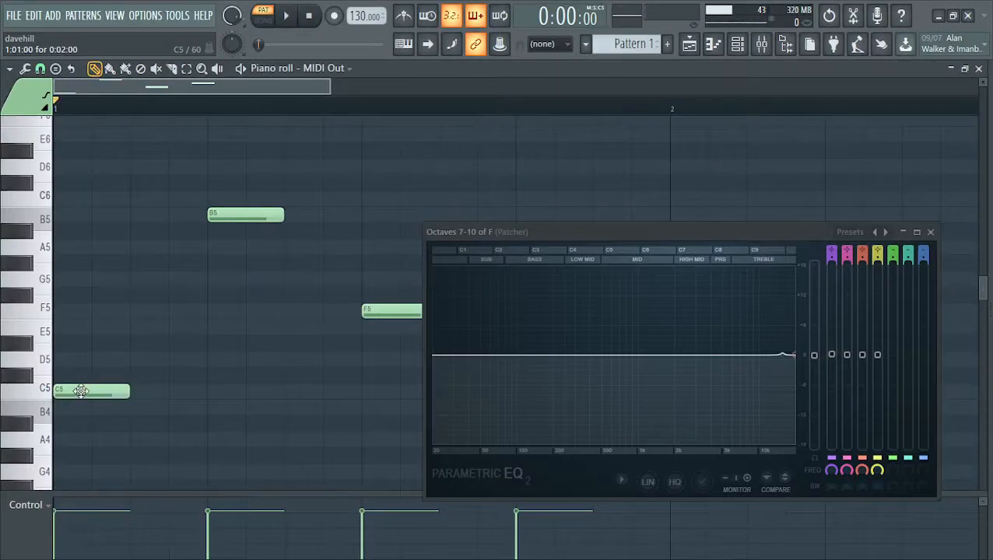
drag(79, 389, 69, 492)
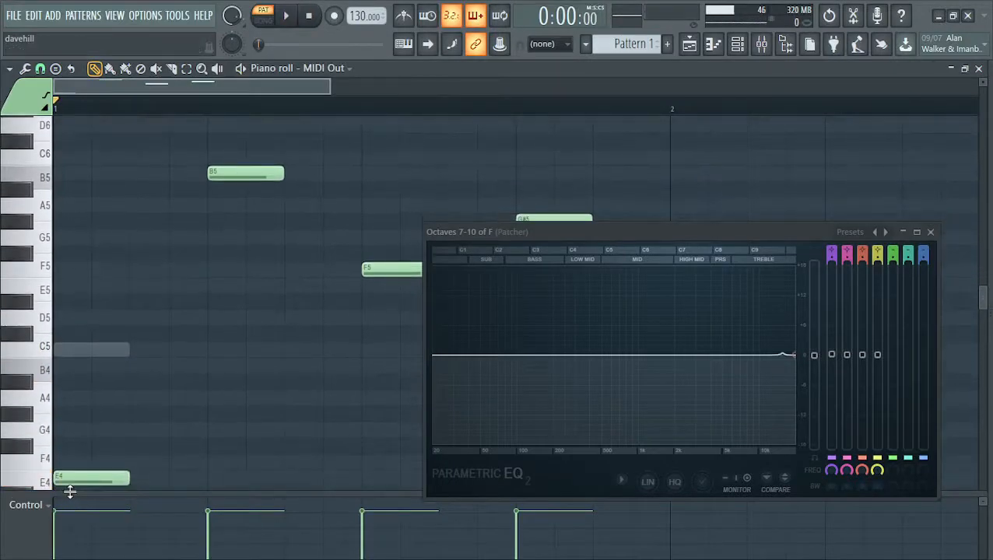
key(space)
key(space)
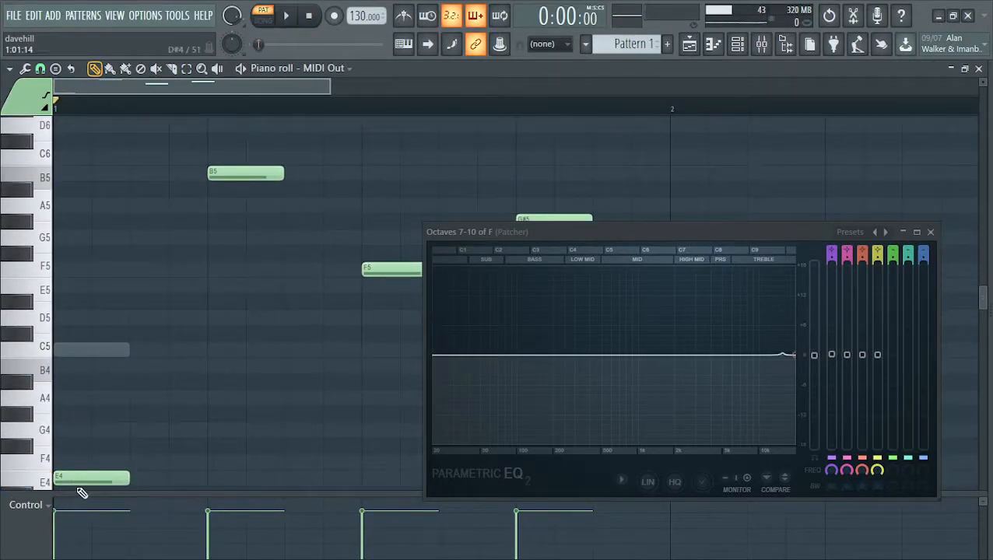
drag(76, 476, 86, 343)
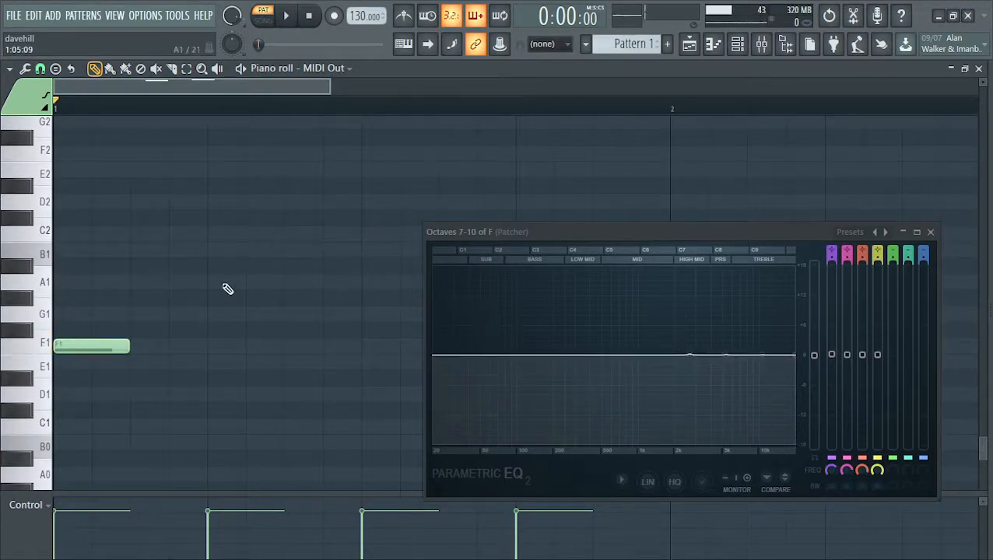
- Return to the Patcher in the mixer, shift its window upward, and turn Gain Curve toward Slight (Louder)
key(Tab)
key(Tab)
key(Tab)
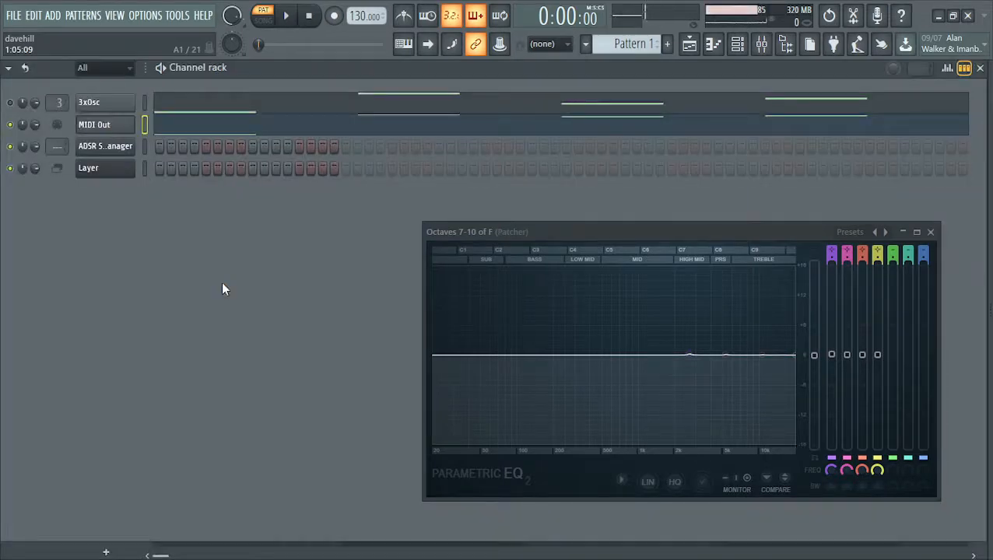
key(Tab)
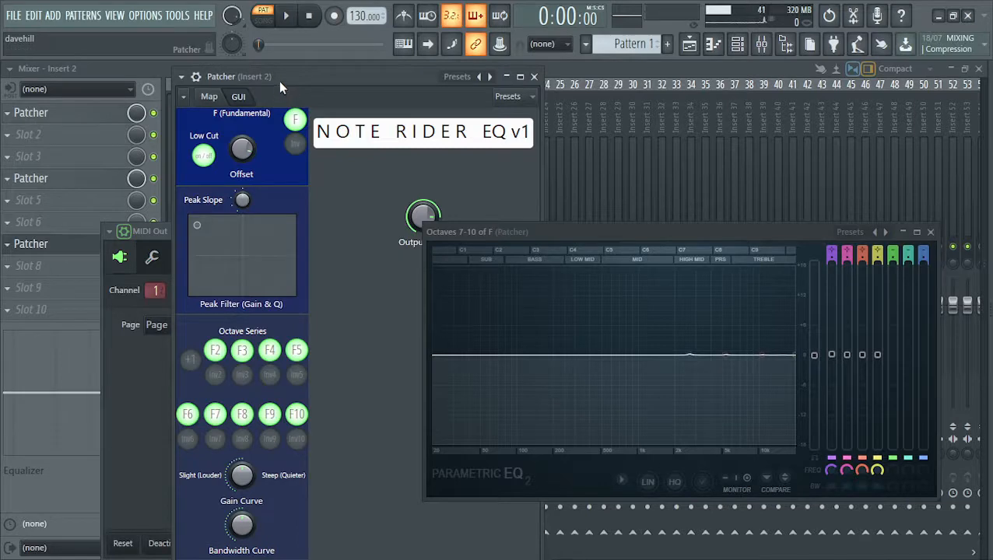
drag(280, 77, 256, 56)
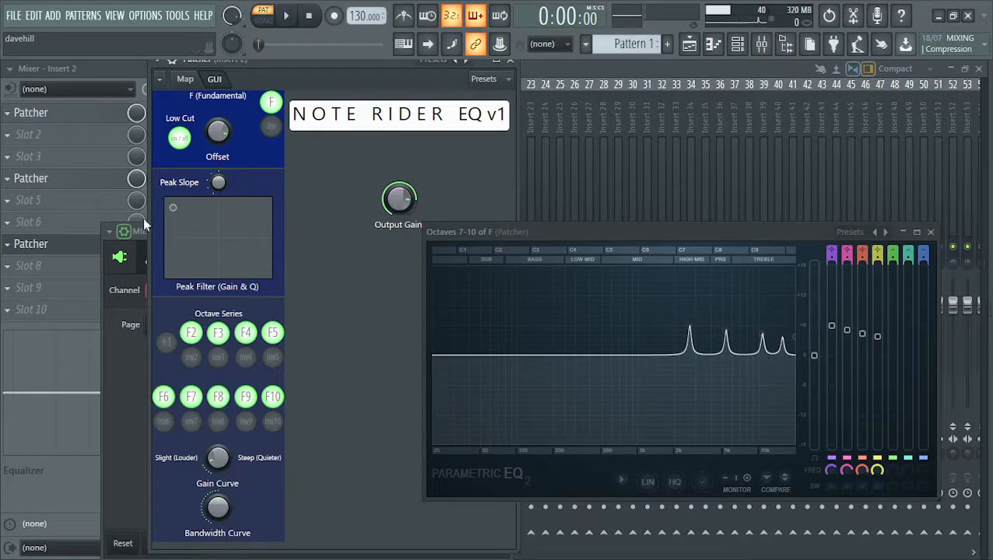
key(F7)
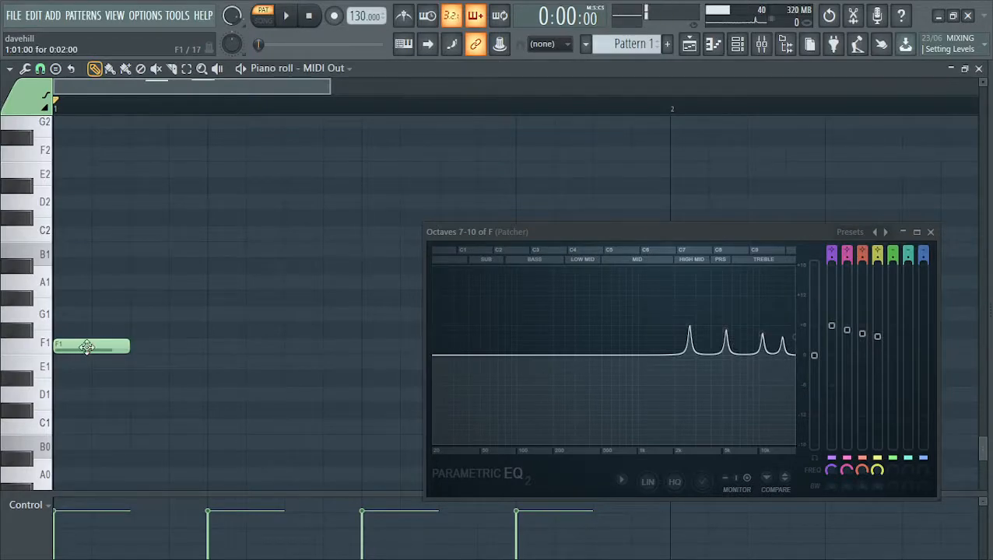
key(F6)
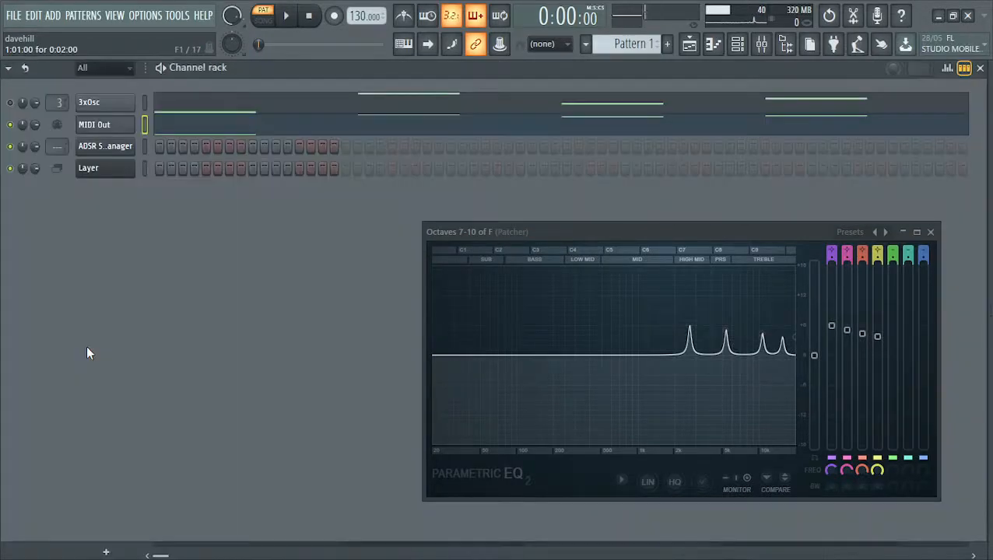
key(F9)
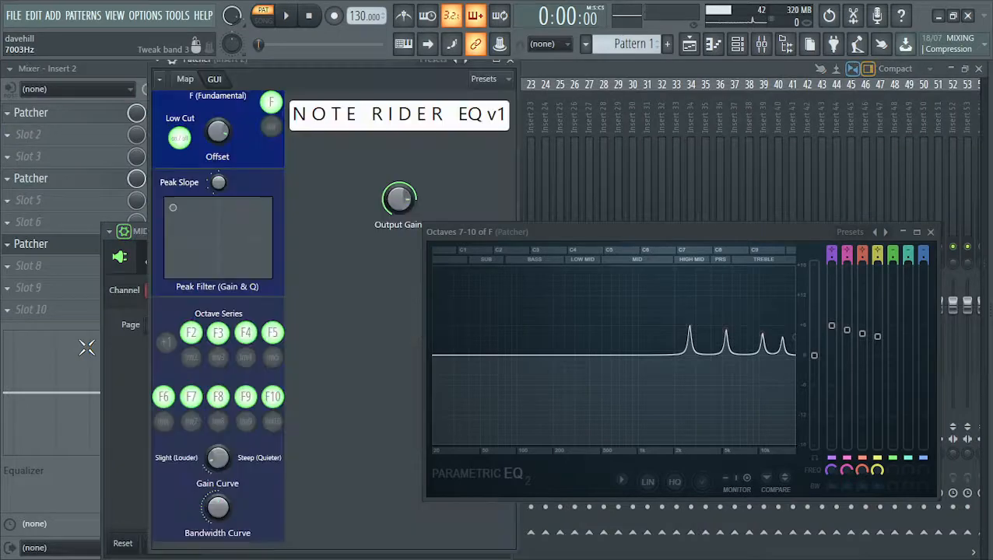
- Open the (Low Cut) (F and Octaves 2-6) EQ from the node map and place it side by side with the Octaves 7-10 EQ
click(185, 80)
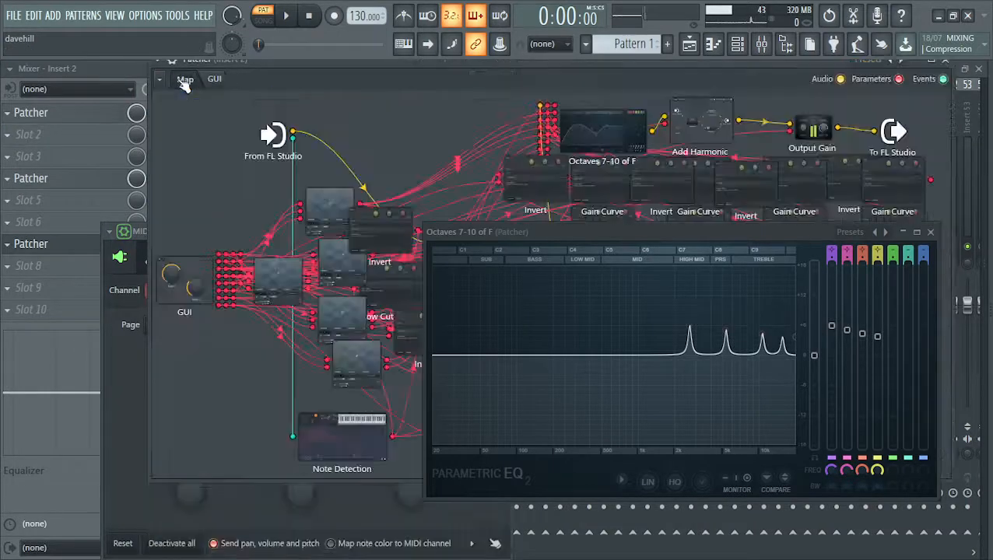
drag(464, 230, 633, 162)
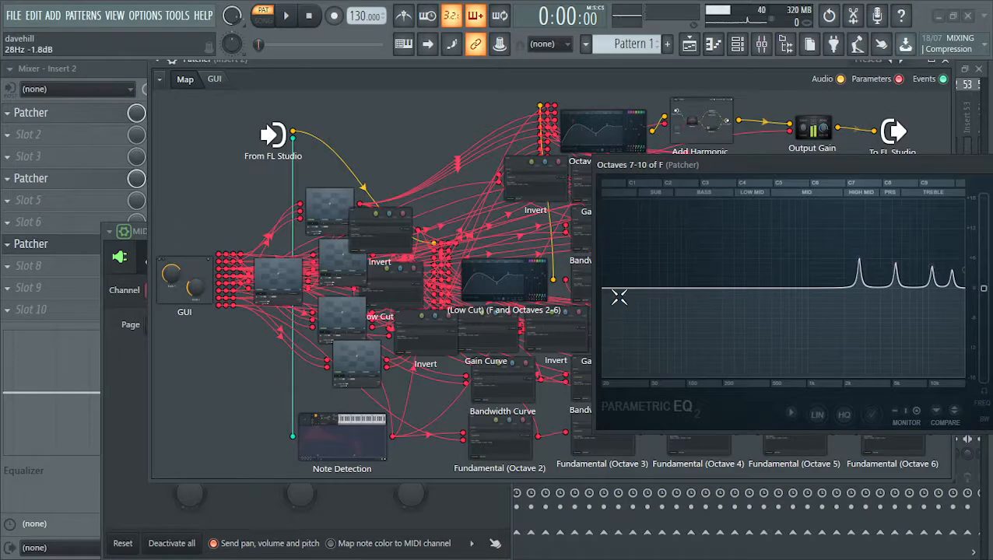
double_click(515, 292)
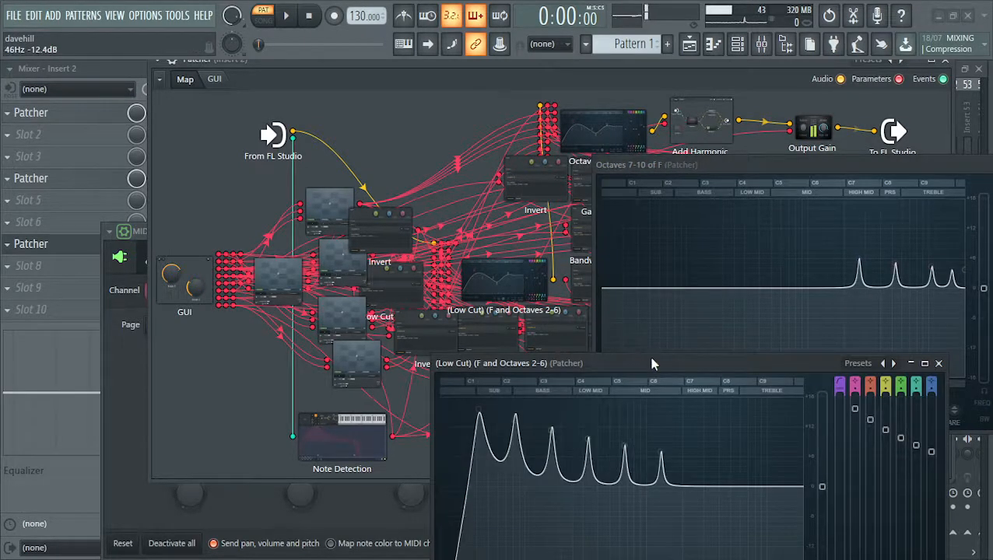
drag(650, 362, 401, 200)
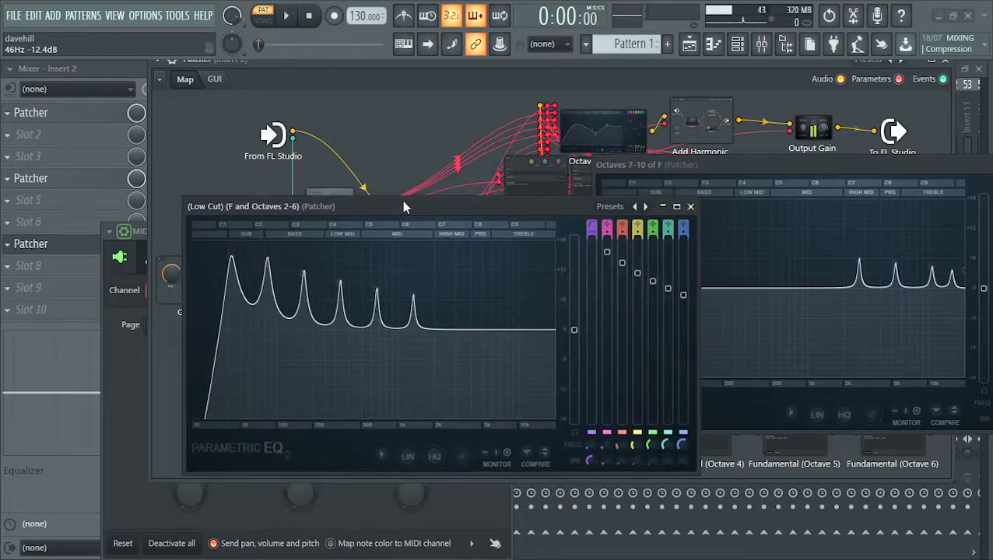
drag(643, 164, 656, 204)
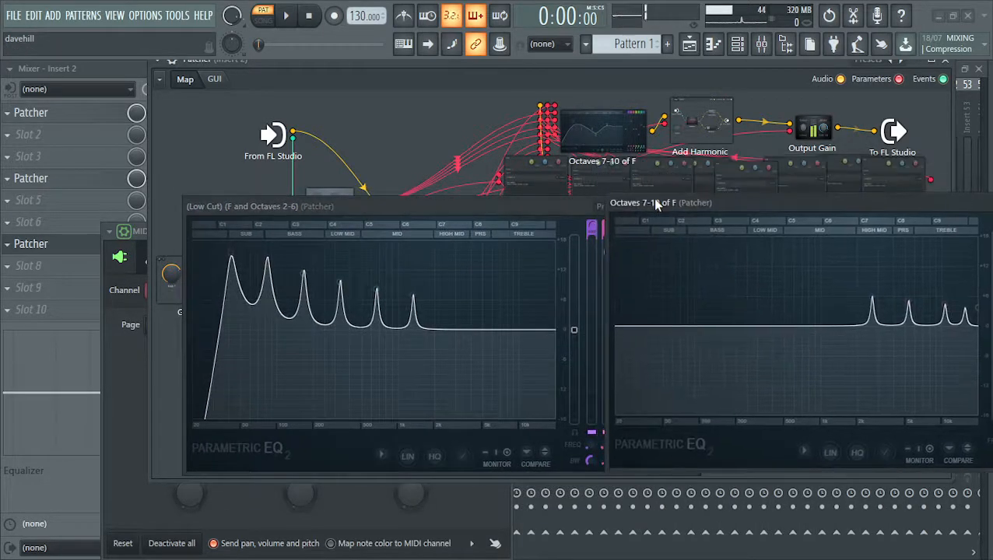
- Slide the Octaves 7-10 EQ window fully into view, and raise the first MIDI Out note to D4 in the piano roll
drag(534, 205, 489, 206)
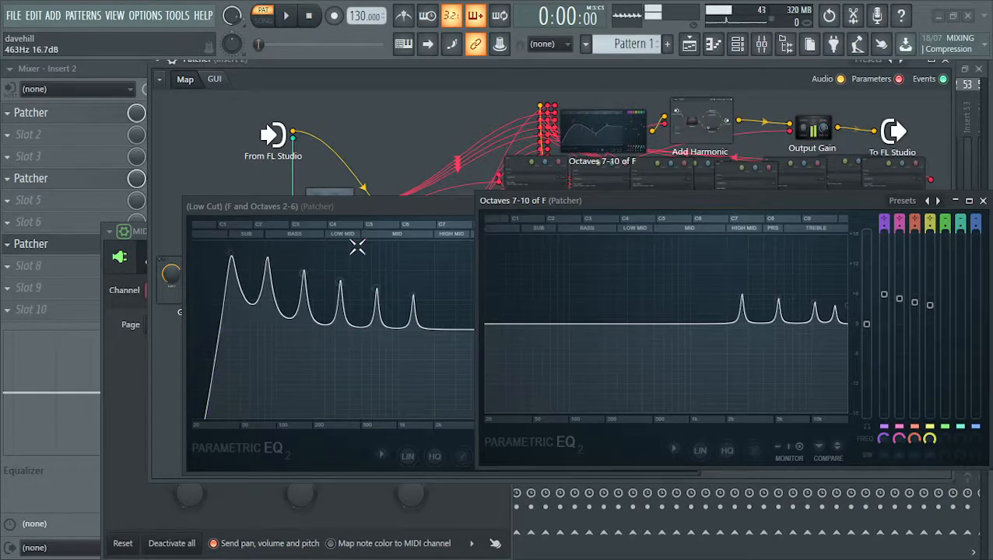
key(F7)
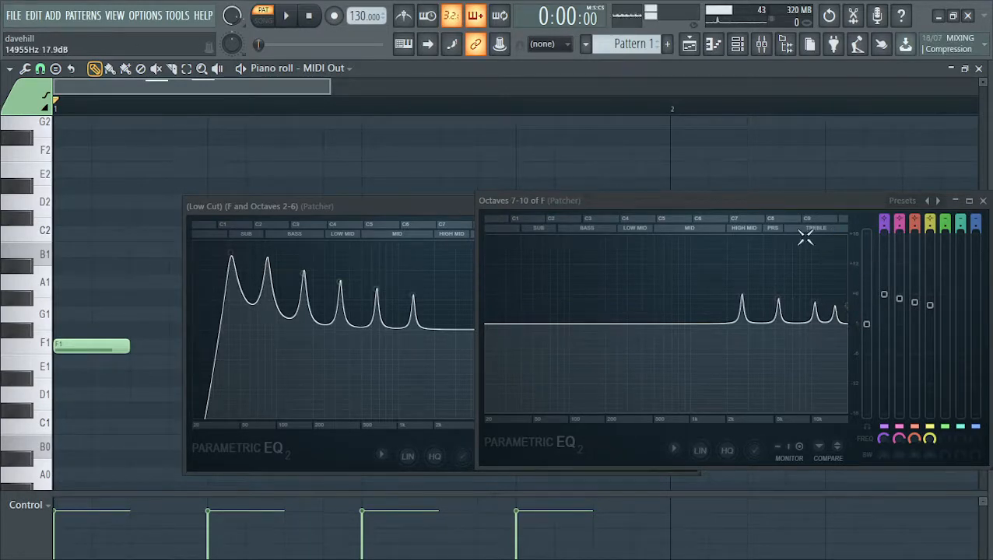
drag(109, 347, 81, 159)
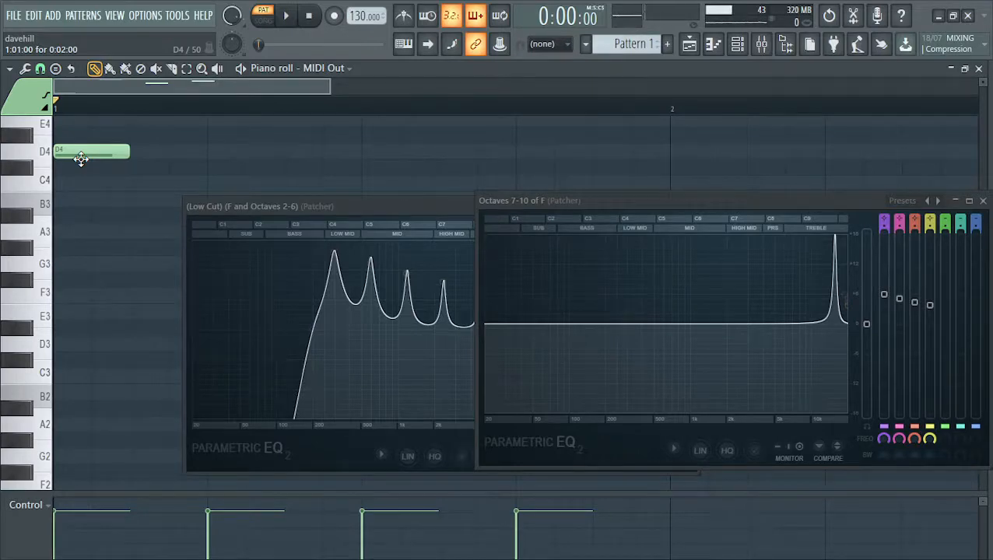
- Return to the mixer, reopen the third Patcher's GUI controls and place its window to the left of both EQ windows
key(F6)
key(F9)
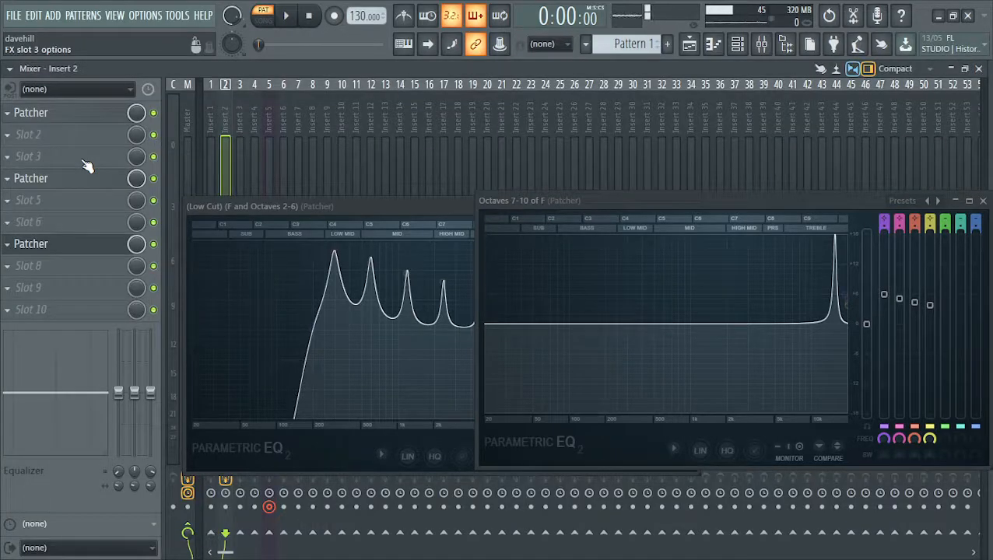
click(84, 252)
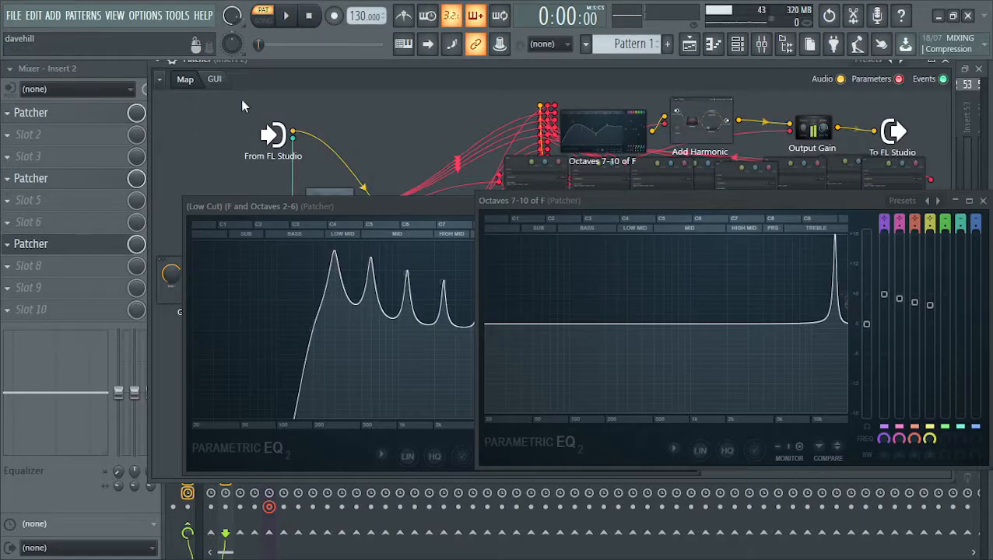
click(218, 79)
drag(250, 60, 115, 45)
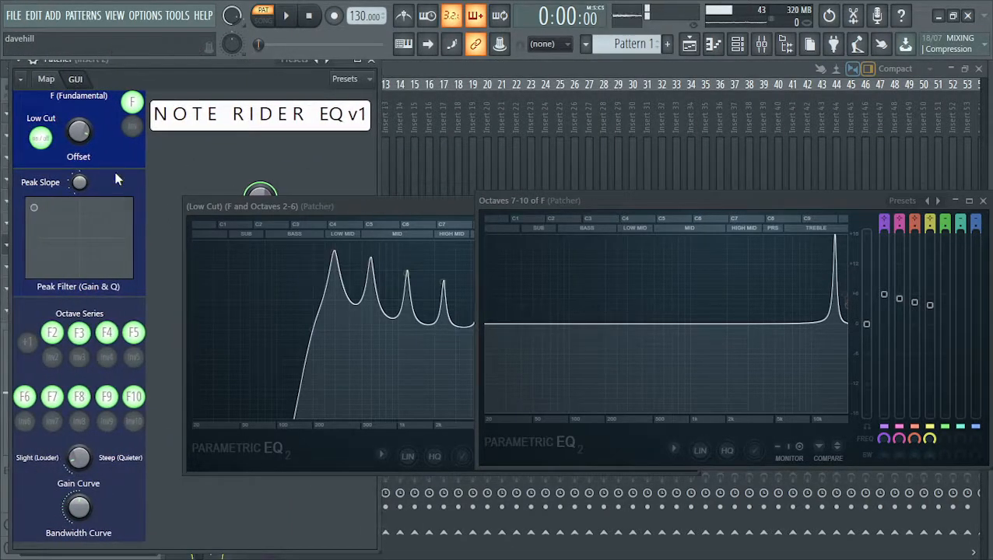
- Disable F10, F9 and F8 in the Octave Series, toggling F7 and F8 for comparison and leaving F7 on
click(136, 398)
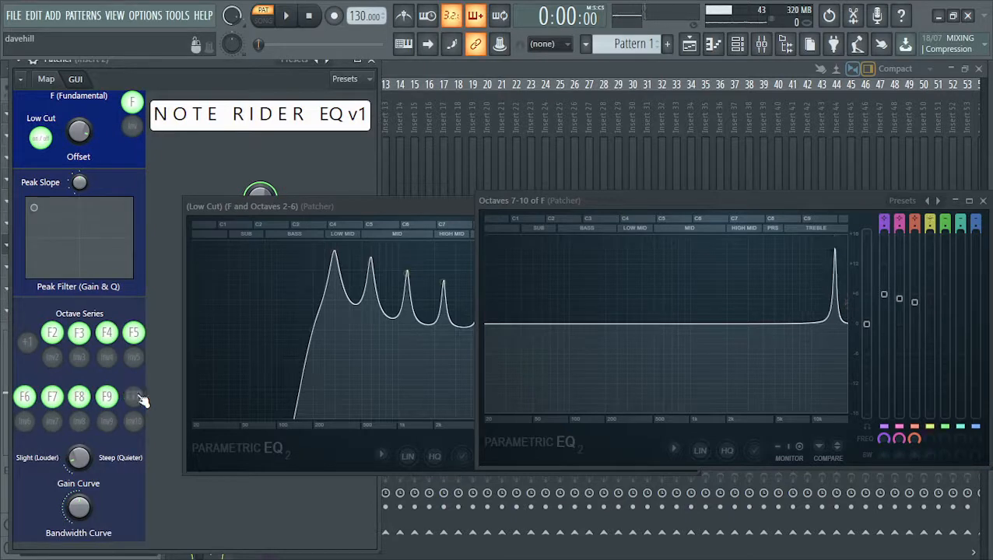
click(111, 398)
click(80, 397)
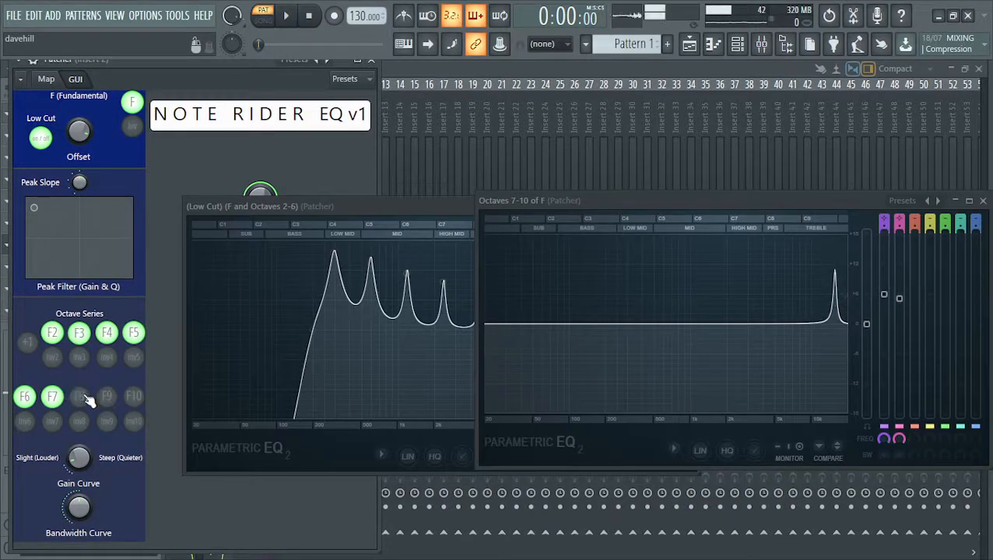
click(55, 398)
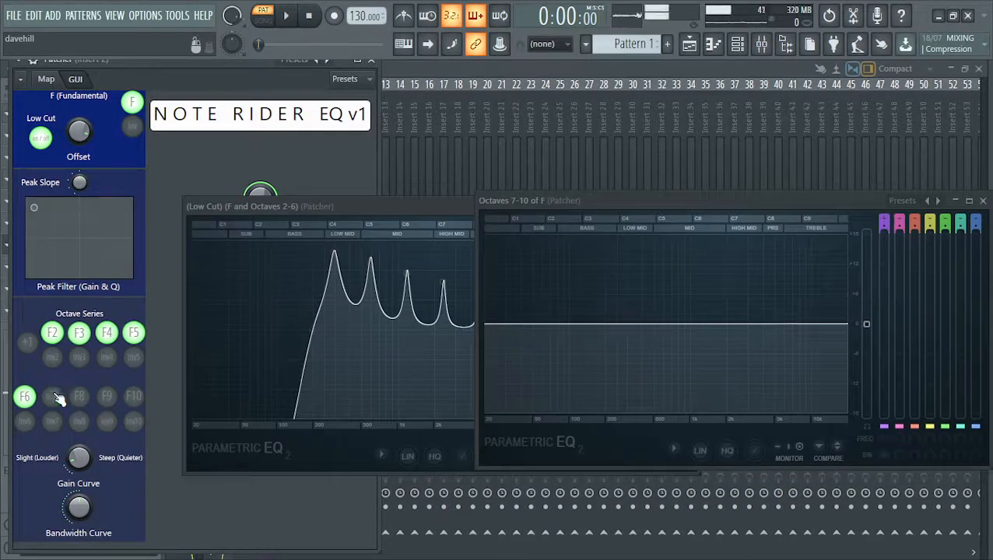
click(54, 398)
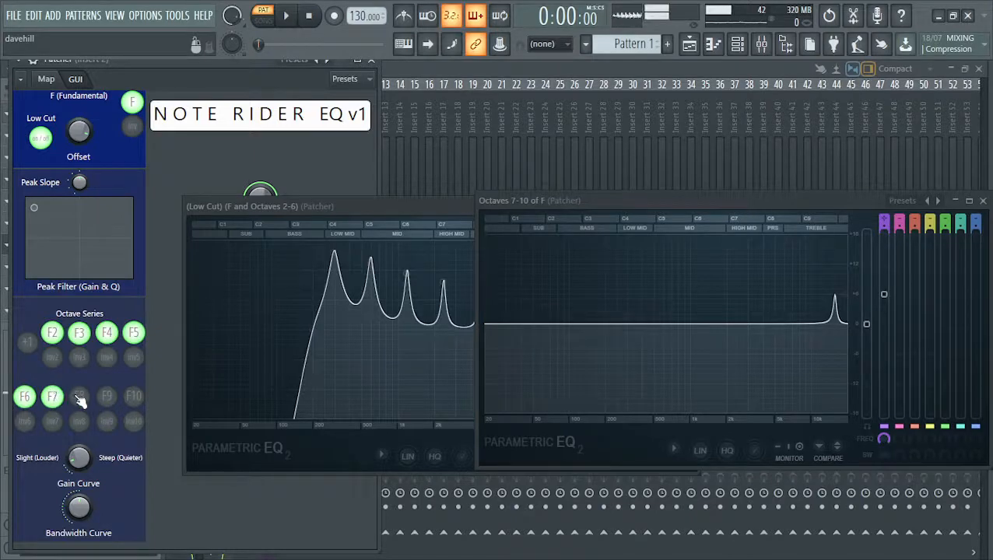
click(80, 398)
click(79, 397)
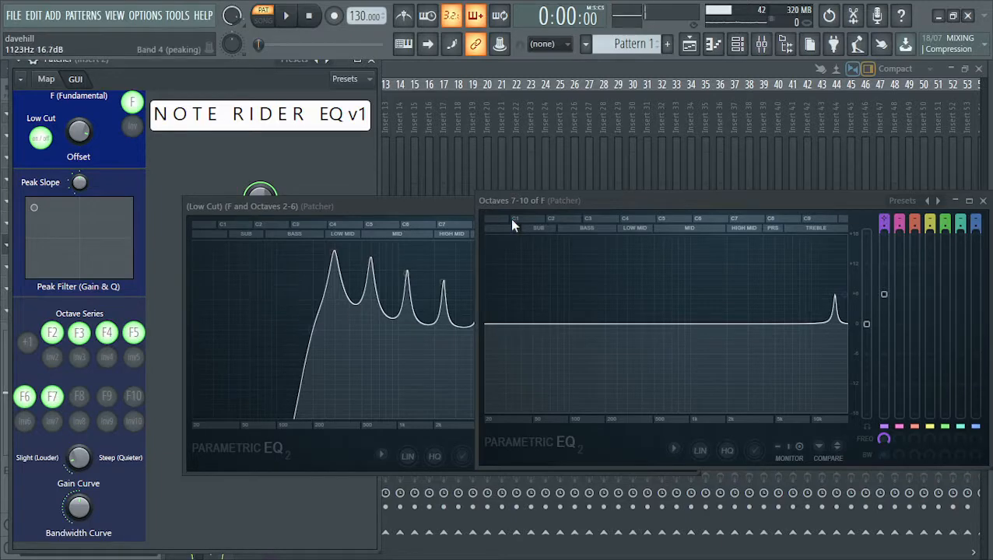
- Rearrange the Octaves 7-10 and Low Cut EQ windows so both curves and the Output Gain knob are uncovered
drag(522, 202, 571, 192)
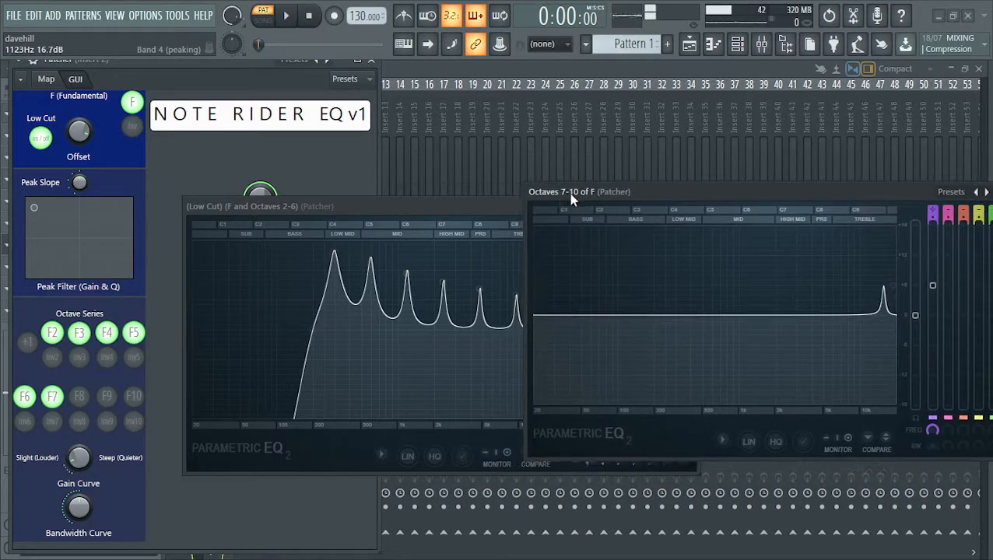
click(424, 209)
drag(424, 209, 418, 194)
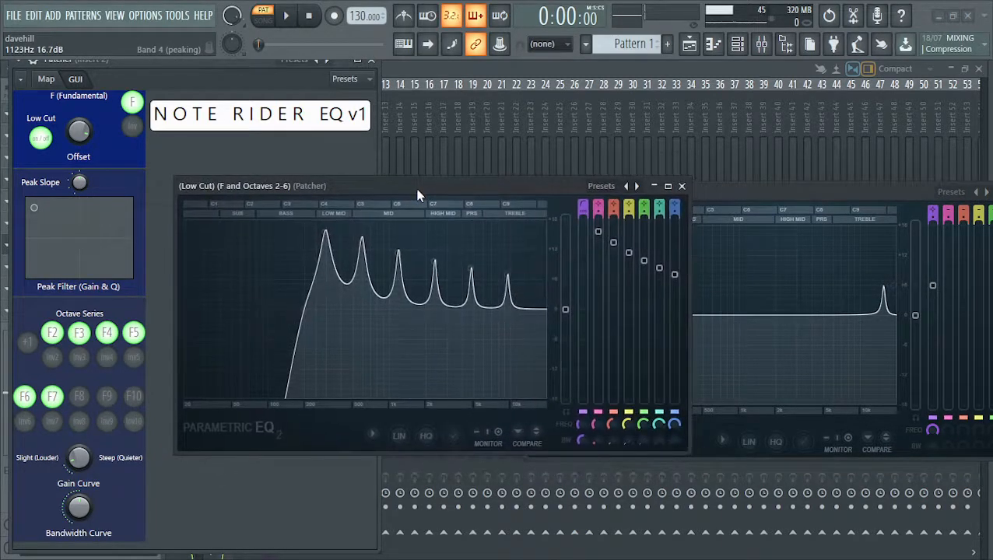
drag(261, 187, 257, 247)
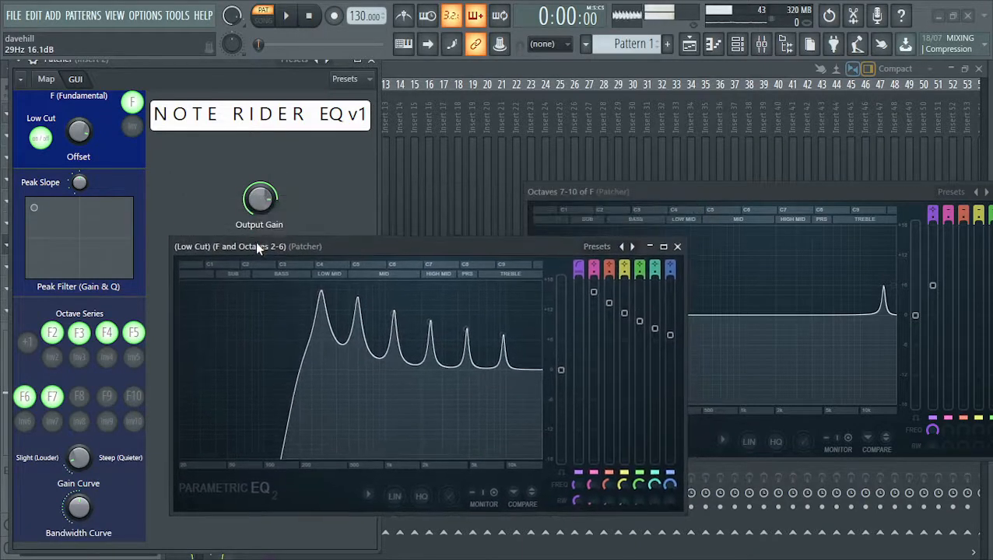
- Switch on inversion for the fundamental and octaves 2 to 5 with a narrower Peak Filter, briefly toggling F8
click(133, 128)
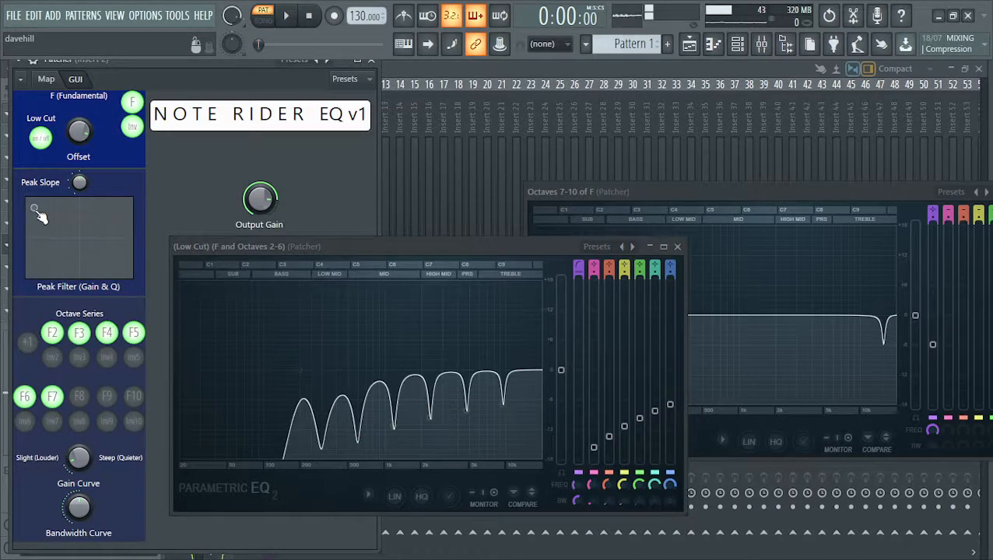
drag(33, 206, 28, 210)
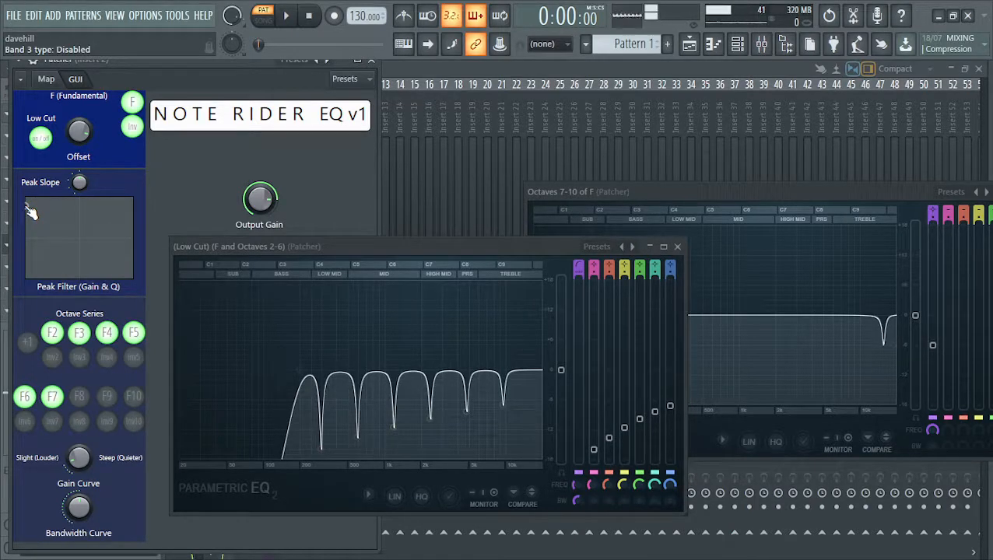
click(53, 361)
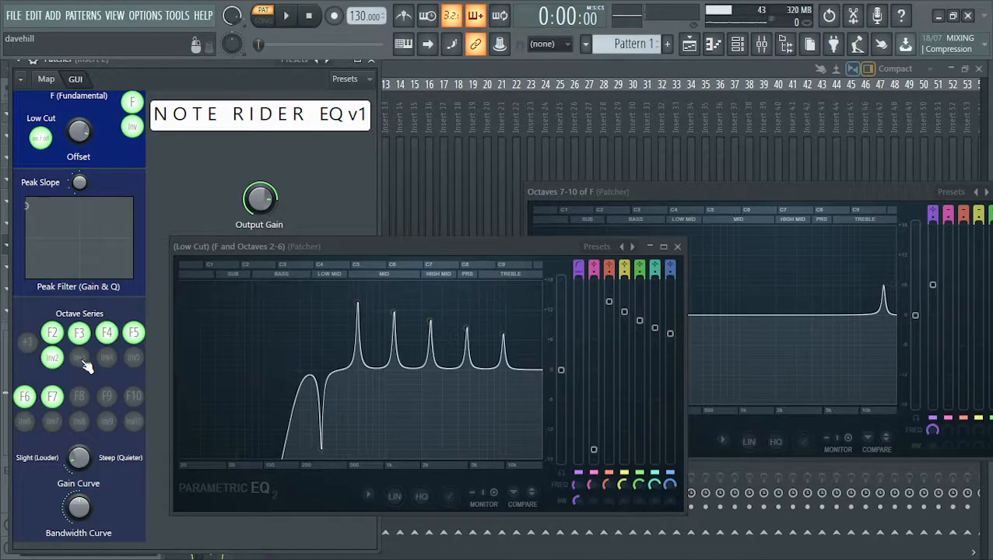
click(84, 364)
click(84, 363)
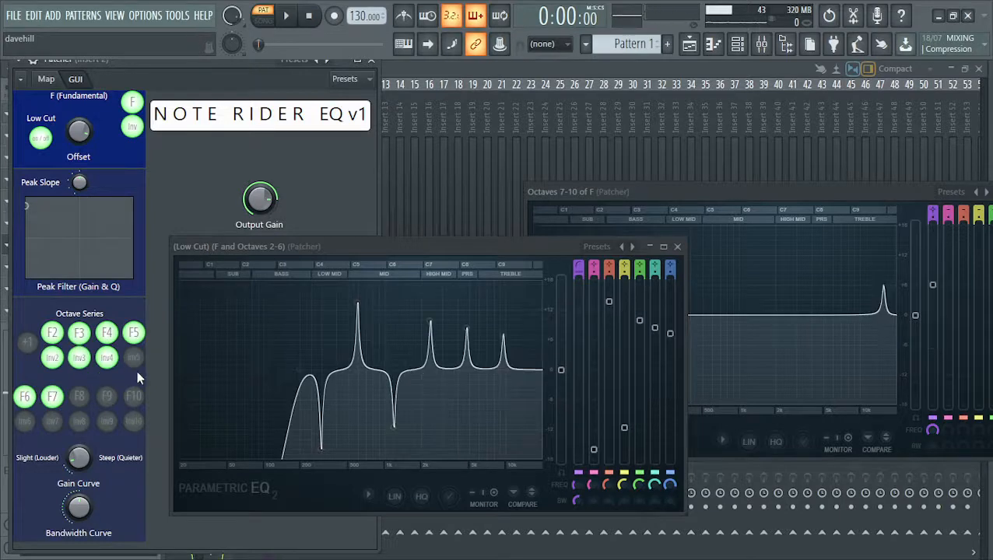
click(134, 358)
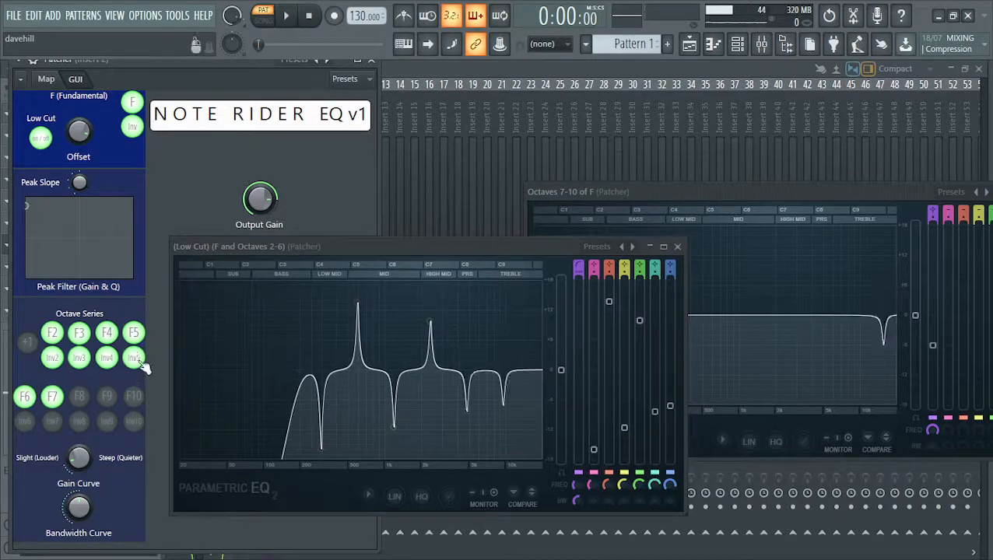
click(80, 397)
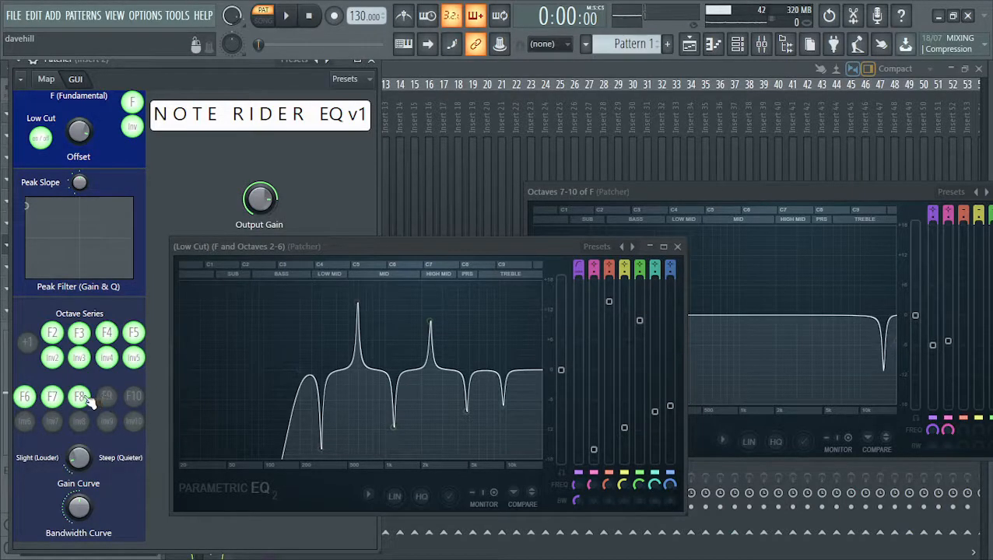
click(87, 399)
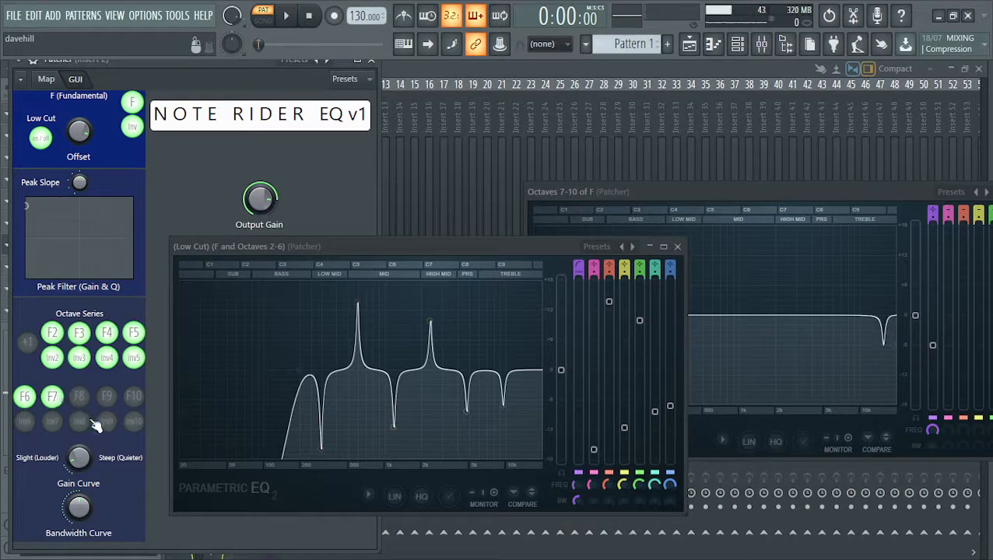
- Switch off the inversion of octaves 2 to 5 and of the fundamental
click(55, 361)
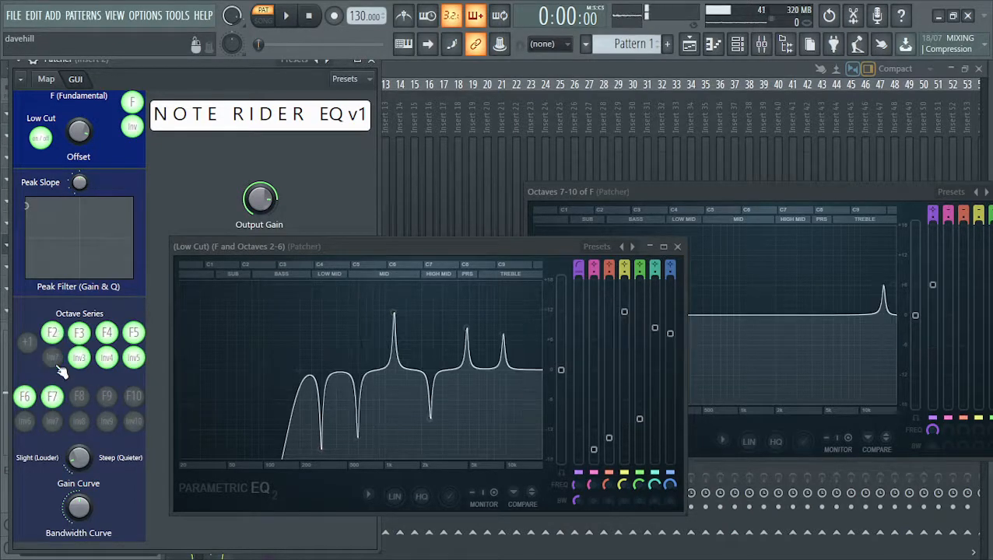
click(80, 359)
click(109, 358)
click(137, 358)
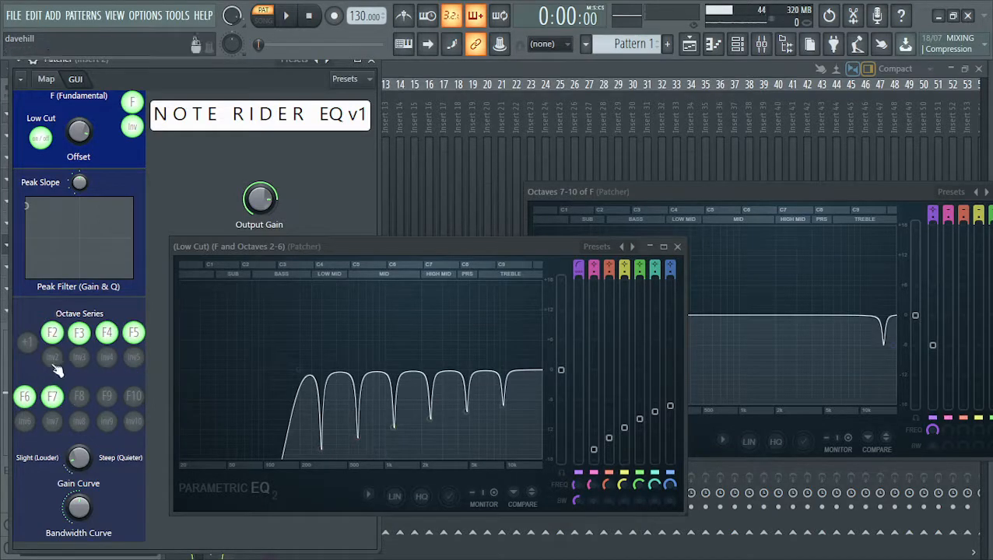
click(133, 126)
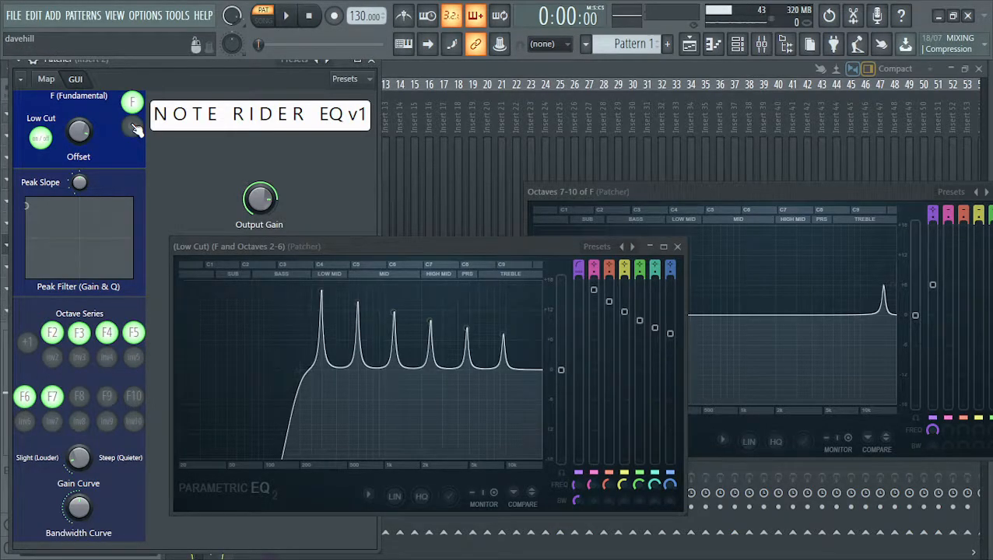
- Reset the Gain Curve to its default and widen the Peak Filter slightly
right_click(79, 454)
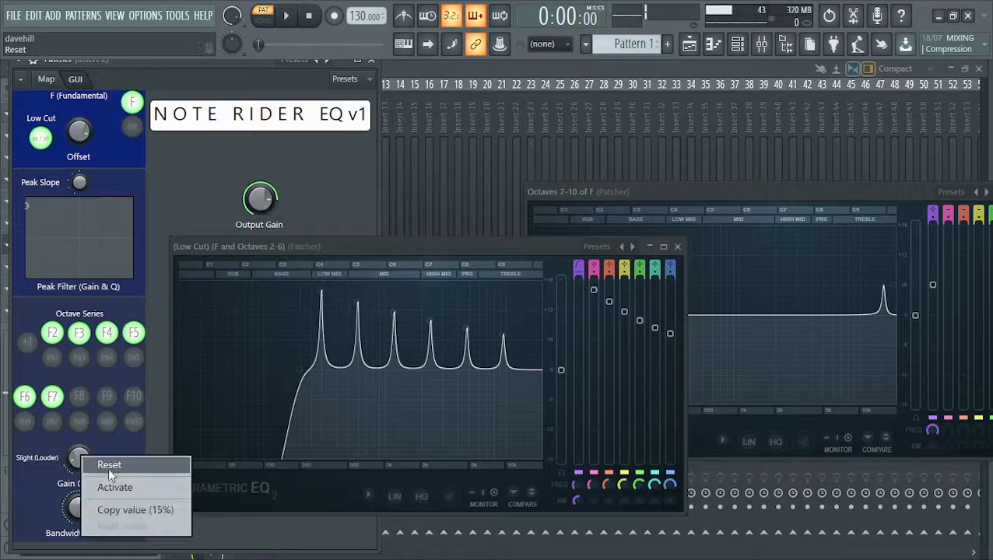
click(108, 466)
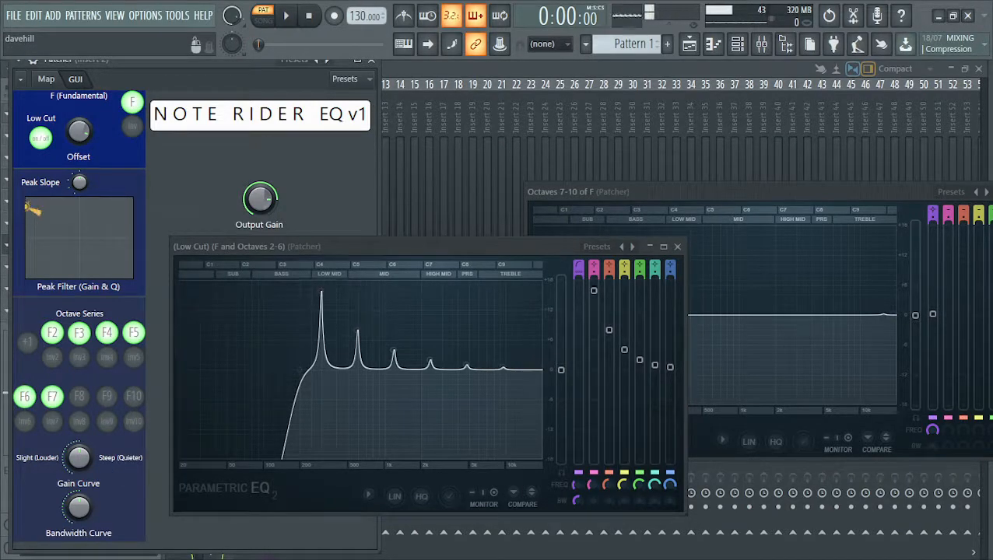
mouse_move(30, 207)
mouse_down()
mouse_move(41, 203)
mouse_move(31, 205)
mouse_up()
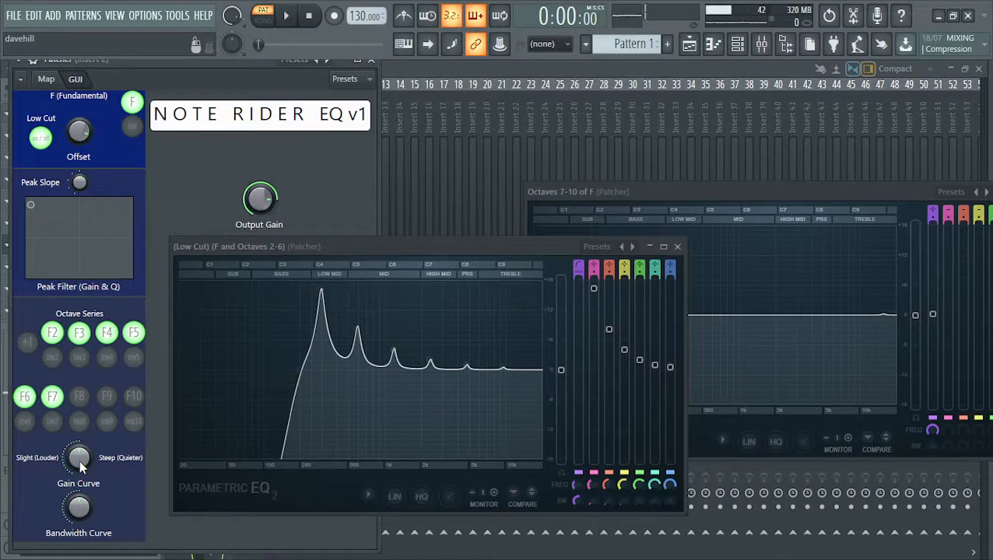
- Turn the Gain Curve toward Steep (Quieter) to 63%, and reset it to its default
mouse_move(80, 460)
mouse_down()
mouse_move(79, 432)
mouse_move(79, 443)
mouse_up()
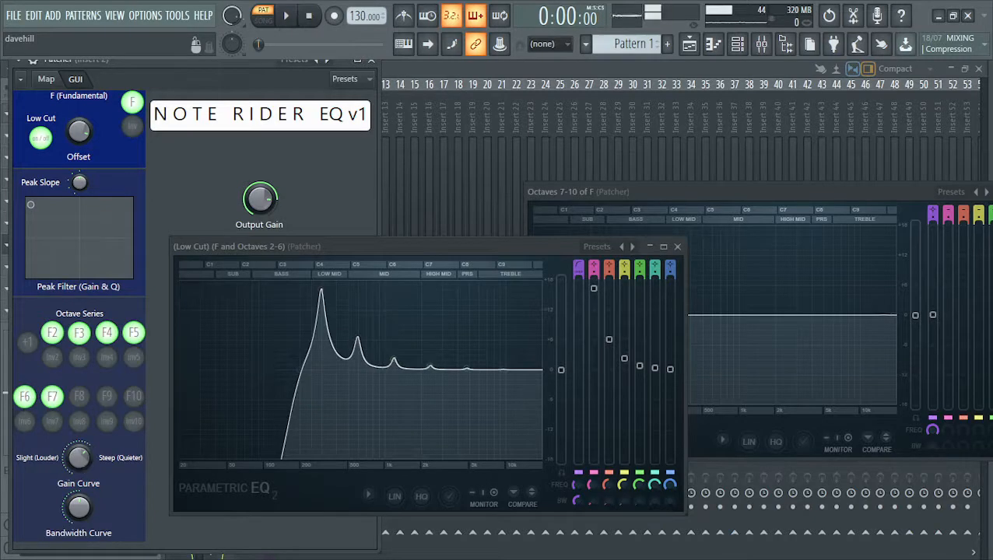
right_click(82, 463)
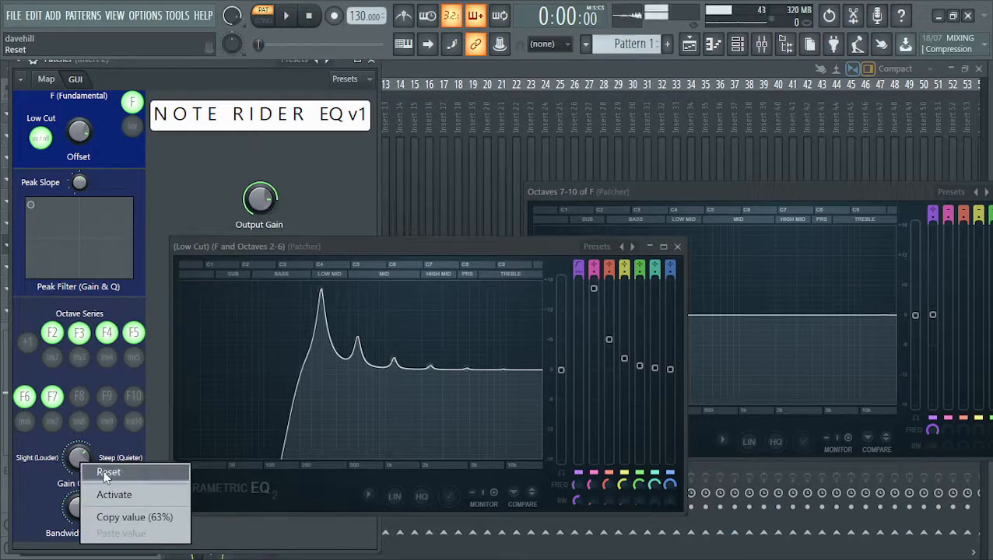
click(107, 472)
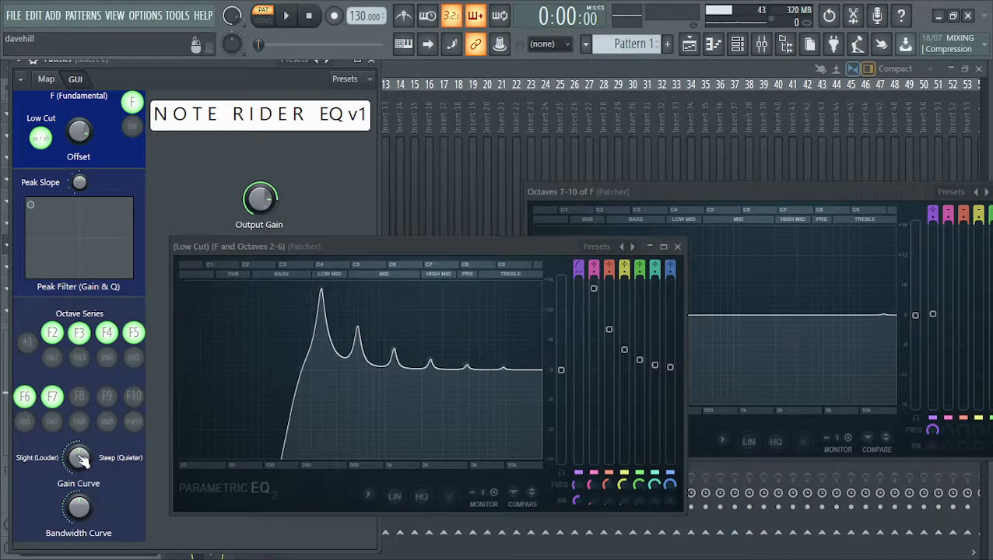
- Turn the Gain Curve all the way toward Slight (Louder) so every octave peak has equal gain
mouse_move(81, 460)
mouse_down()
mouse_move(81, 487)
mouse_move(80, 463)
mouse_up()
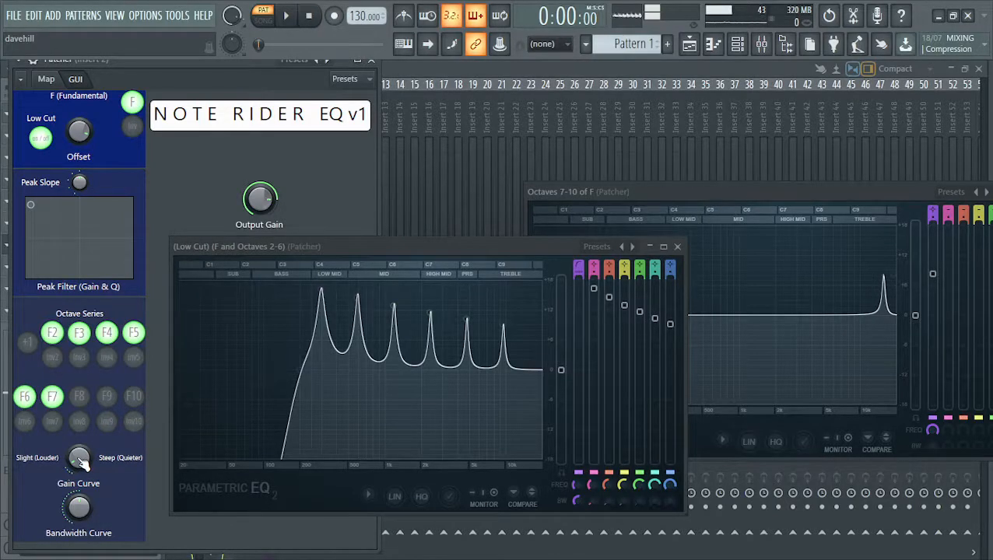
drag(80, 457, 79, 491)
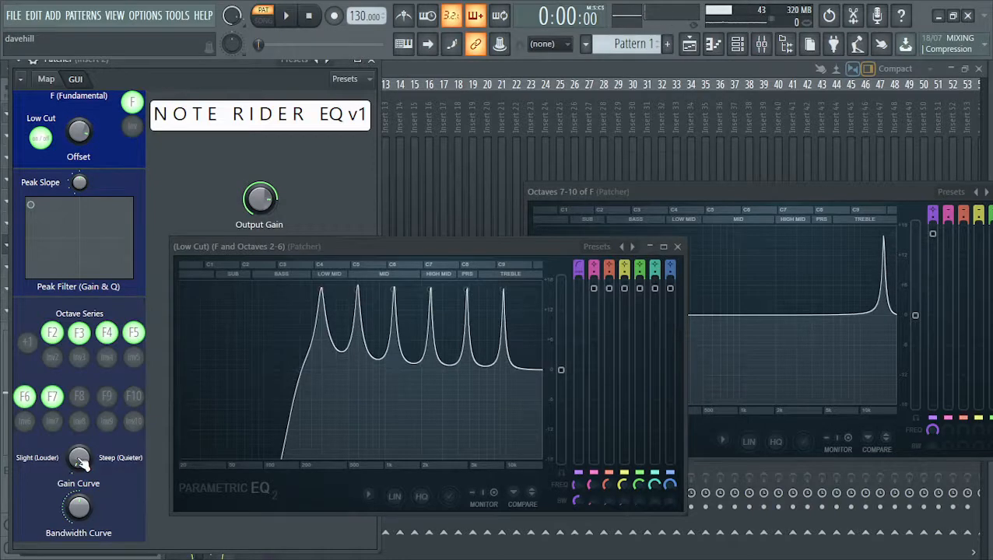
- Lower the Peak Filter's gain and turn the Gain Curve moderately back toward Steep (Quieter) so the octave peaks taper off
drag(33, 211, 33, 233)
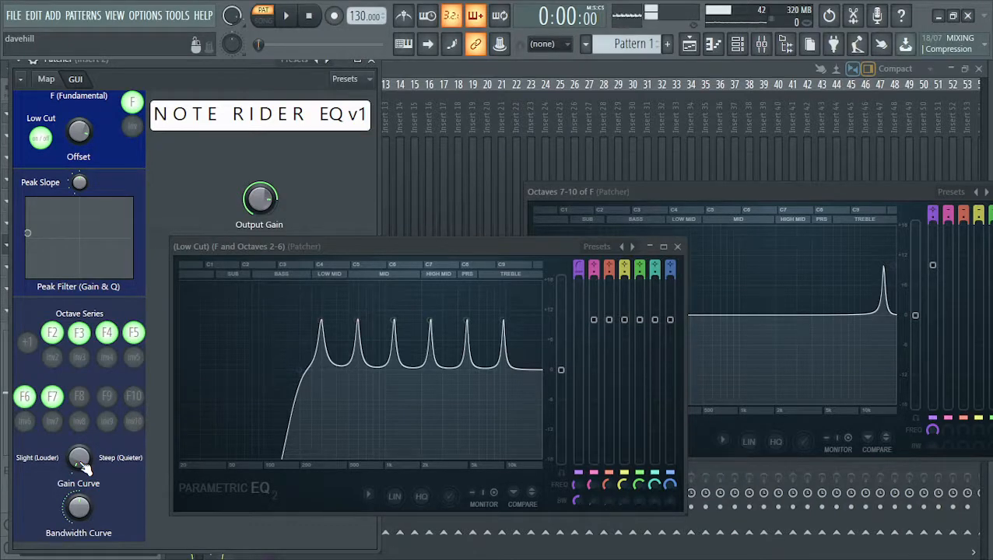
drag(80, 461, 80, 451)
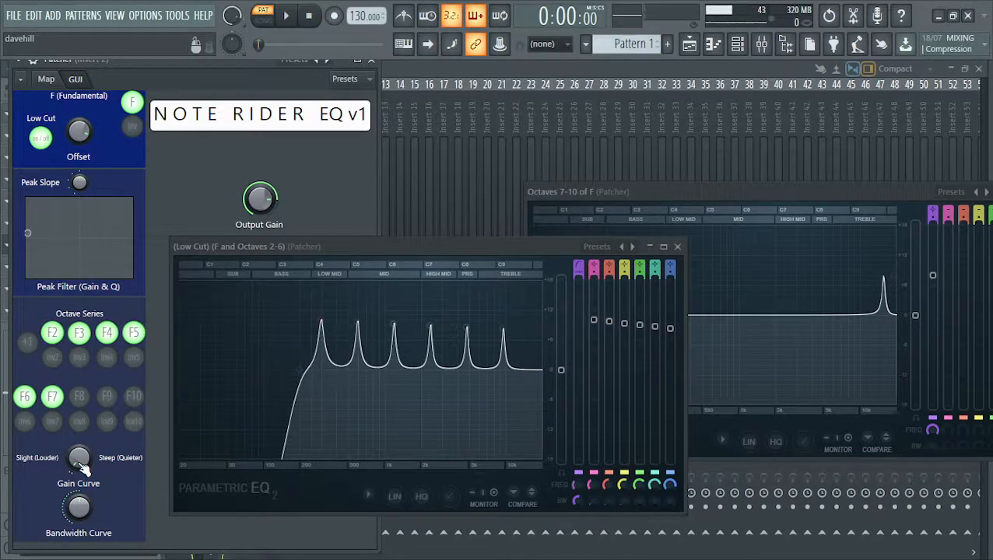
mouse_move(80, 465)
mouse_down()
mouse_move(82, 447)
mouse_move(84, 469)
mouse_up()
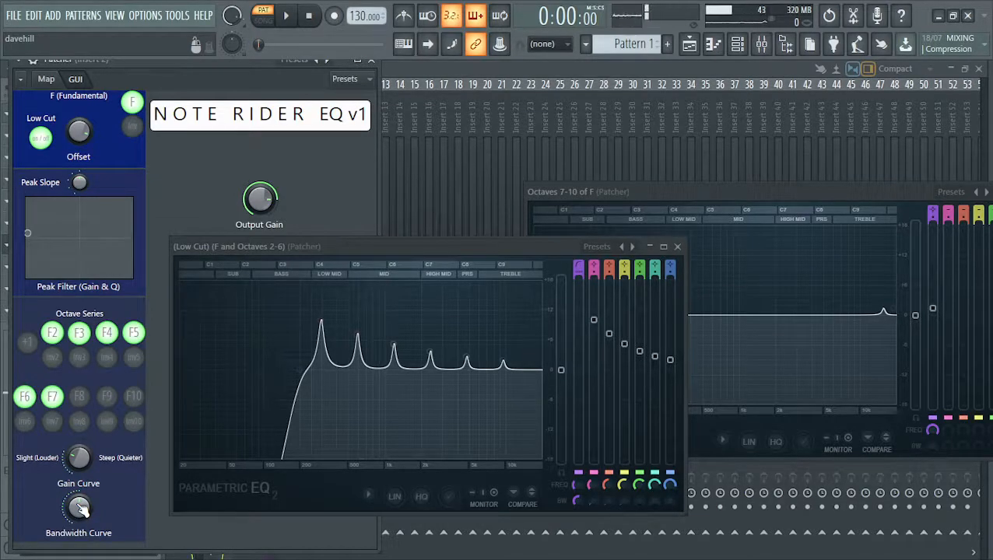
- Turn the Bandwidth Curve down so the upper octave peaks become slightly wider
drag(80, 506, 79, 514)
drag(79, 506, 80, 518)
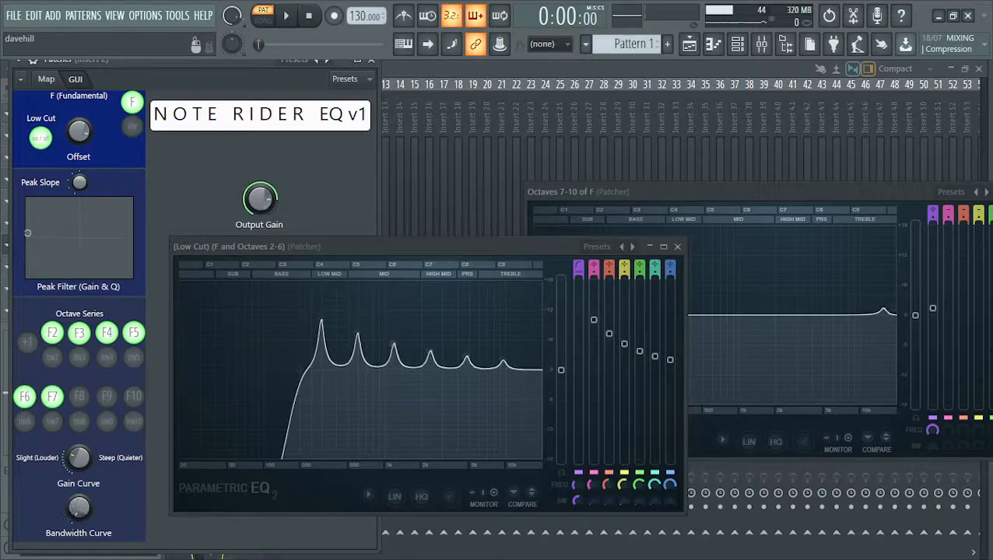
click(81, 509)
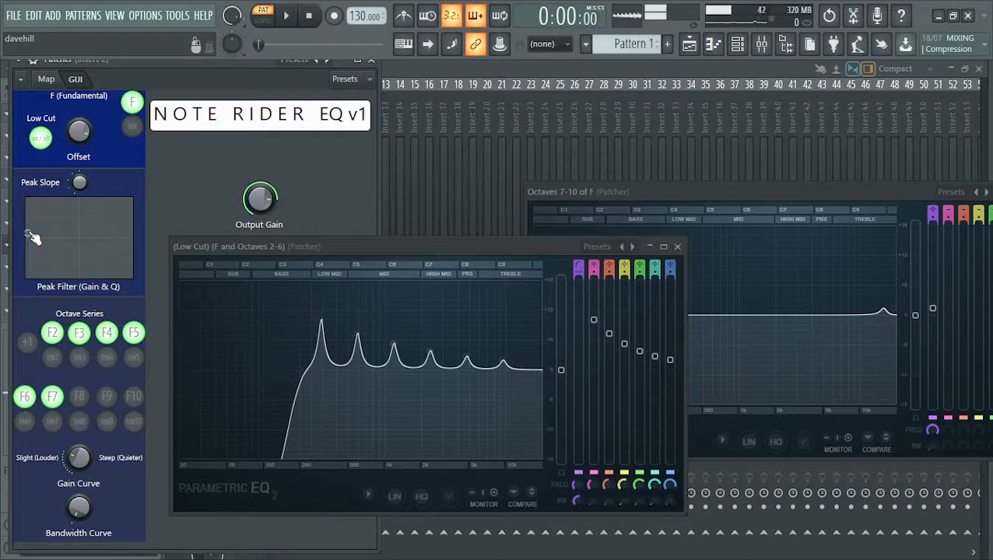
- Narrow the Peak Filter, then widen it and raise its gain so the lower octave peaks merge into broad humps
drag(33, 237, 32, 233)
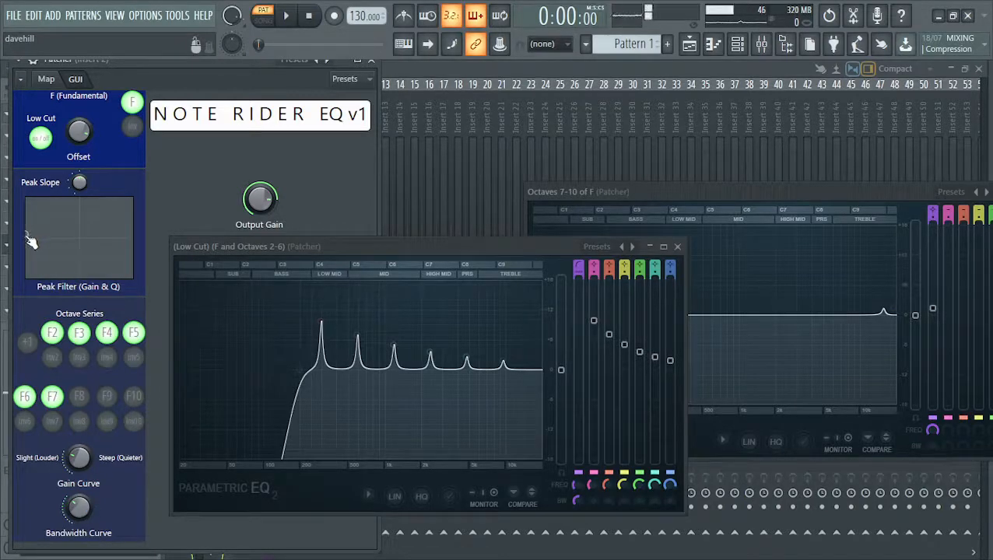
drag(31, 242, 47, 224)
drag(55, 220, 53, 227)
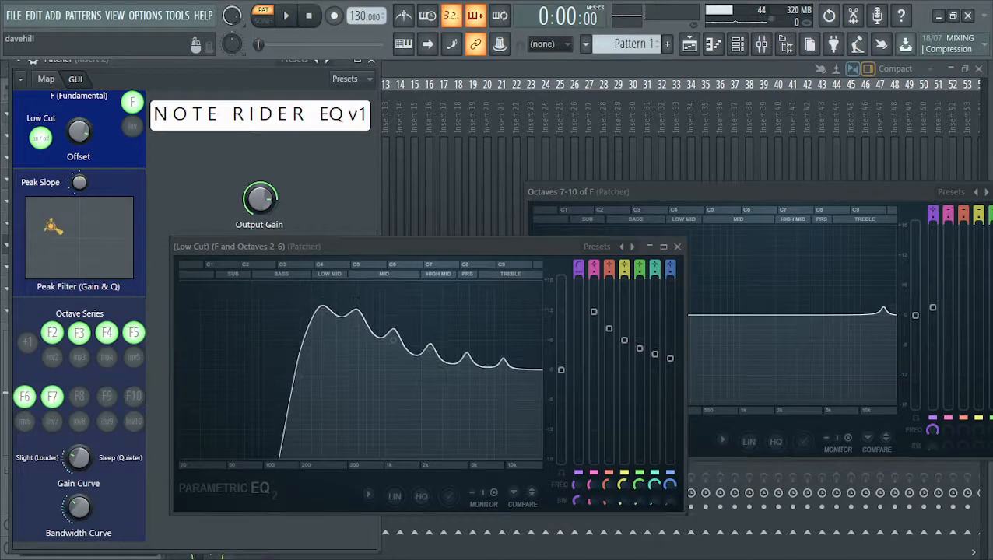
- Reset the Bandwidth Curve and turn it up so the higher octave peaks become progressively narrower
right_click(81, 510)
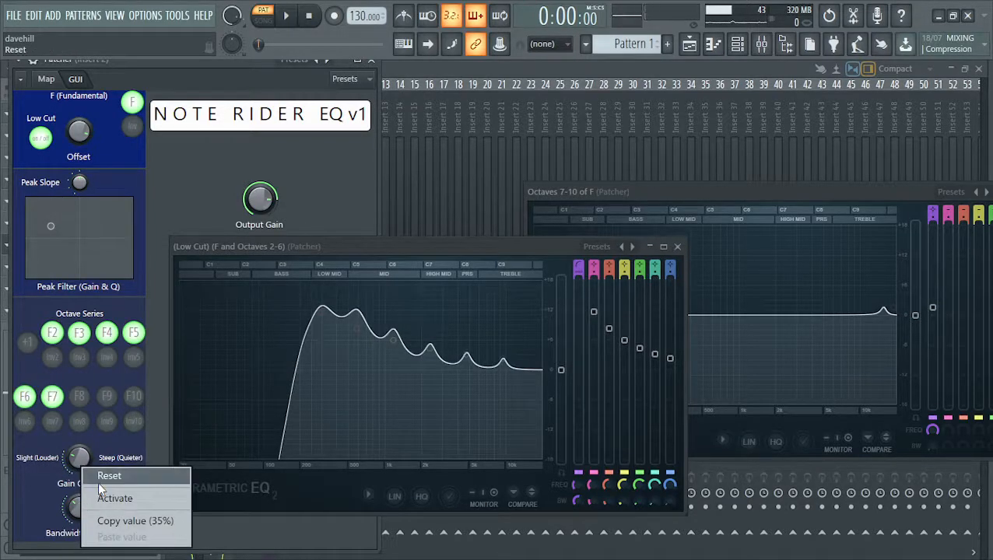
click(100, 483)
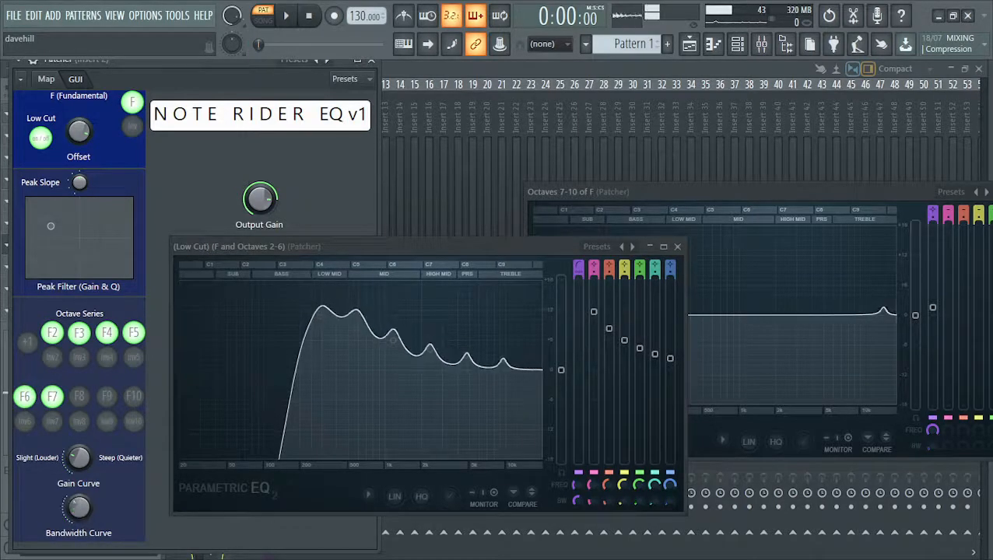
mouse_move(80, 513)
mouse_down()
mouse_move(80, 497)
mouse_move(79, 529)
mouse_move(80, 504)
mouse_move(80, 517)
mouse_up()
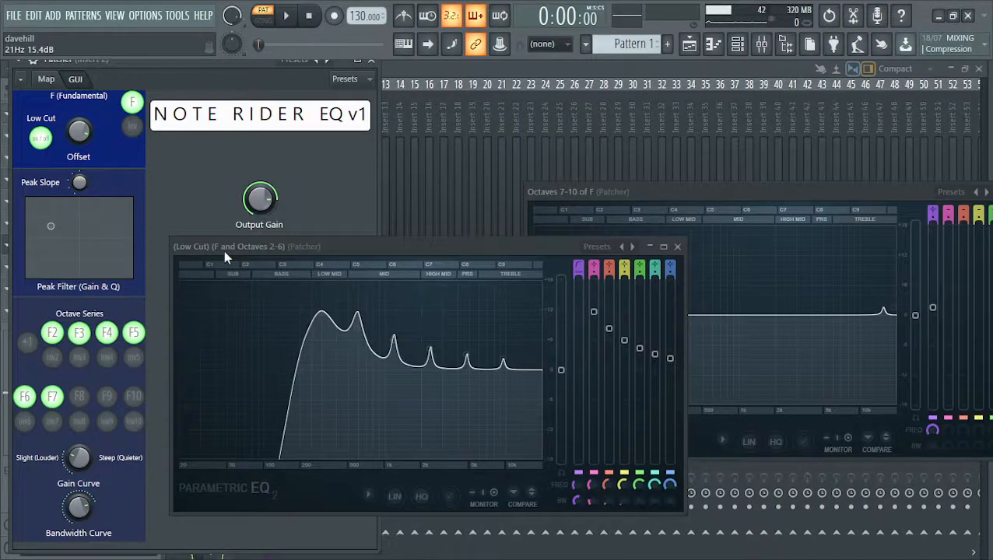
- Open the Add Harmonic module from the Note Rider EQ map and show its control surface
drag(226, 249, 309, 280)
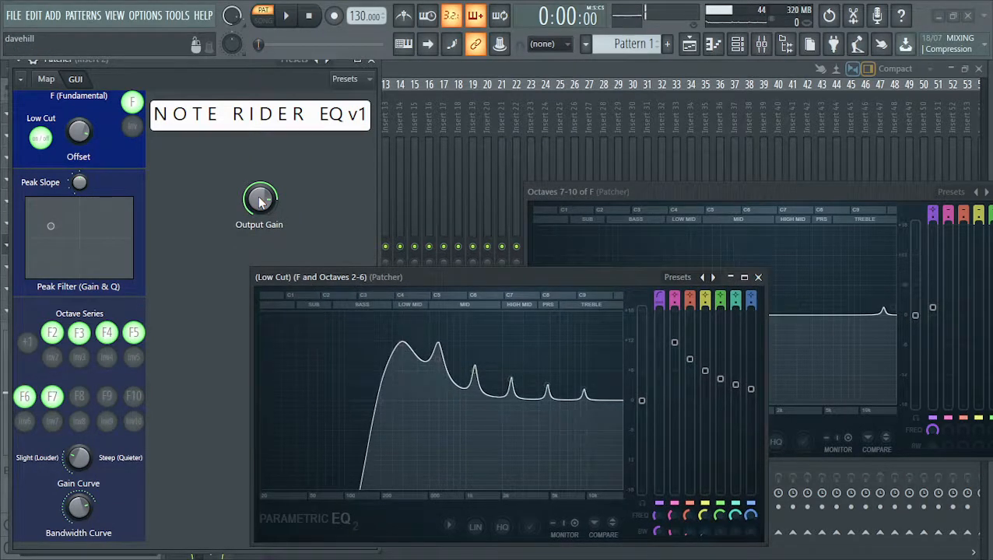
drag(319, 280, 252, 274)
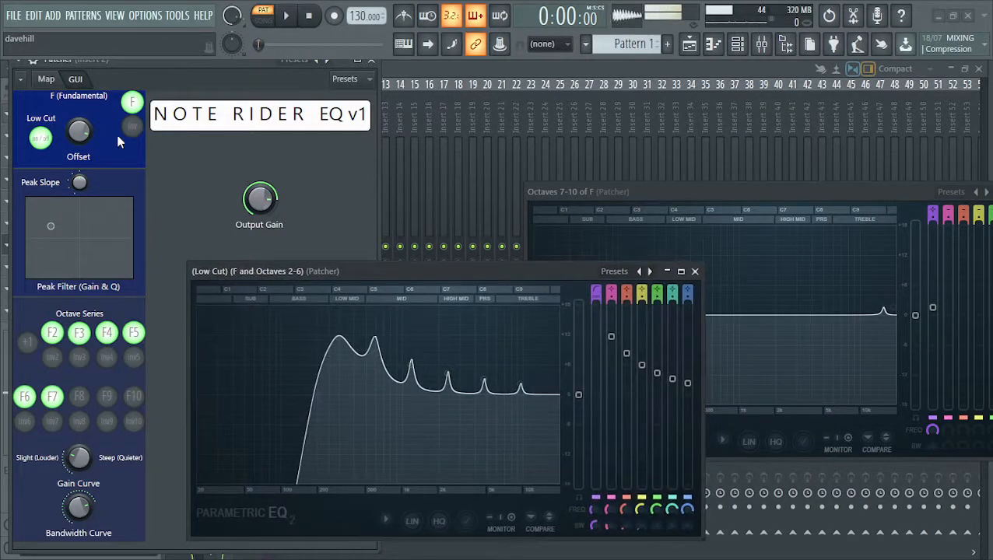
click(47, 80)
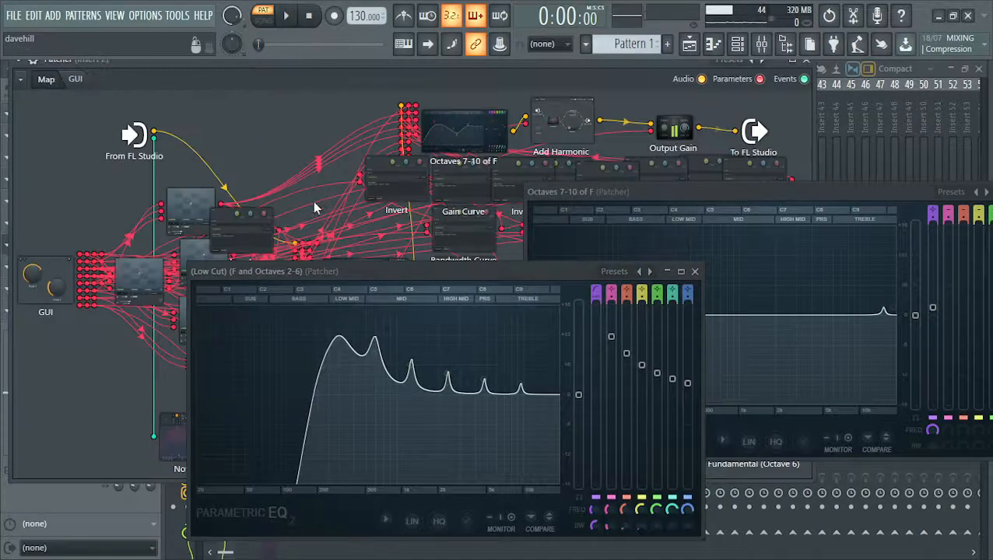
click(568, 133)
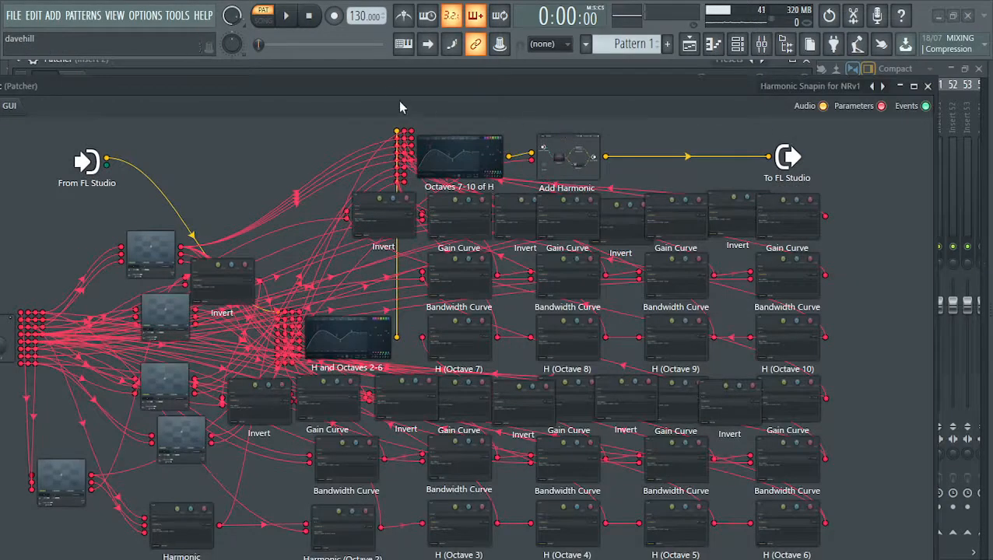
drag(391, 92, 576, 224)
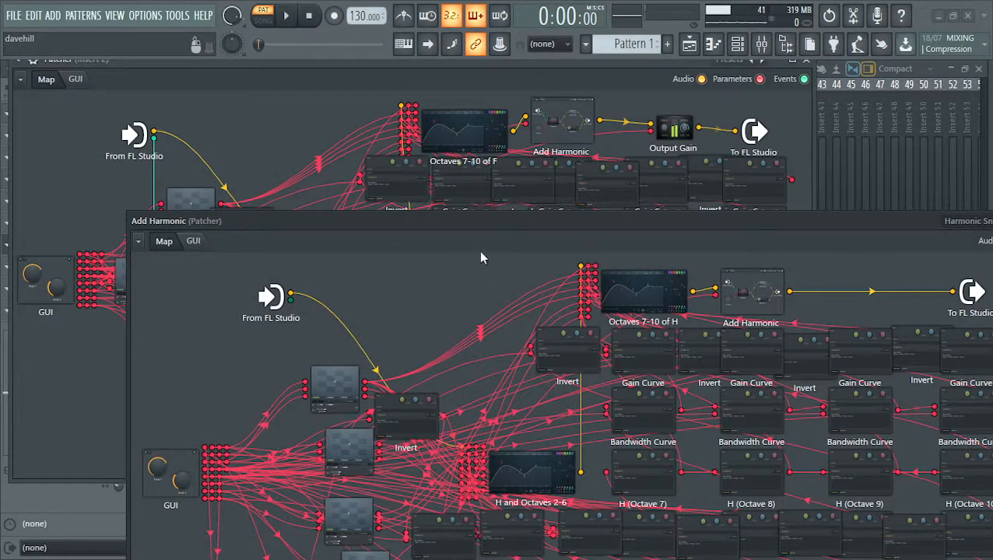
drag(472, 219, 431, 82)
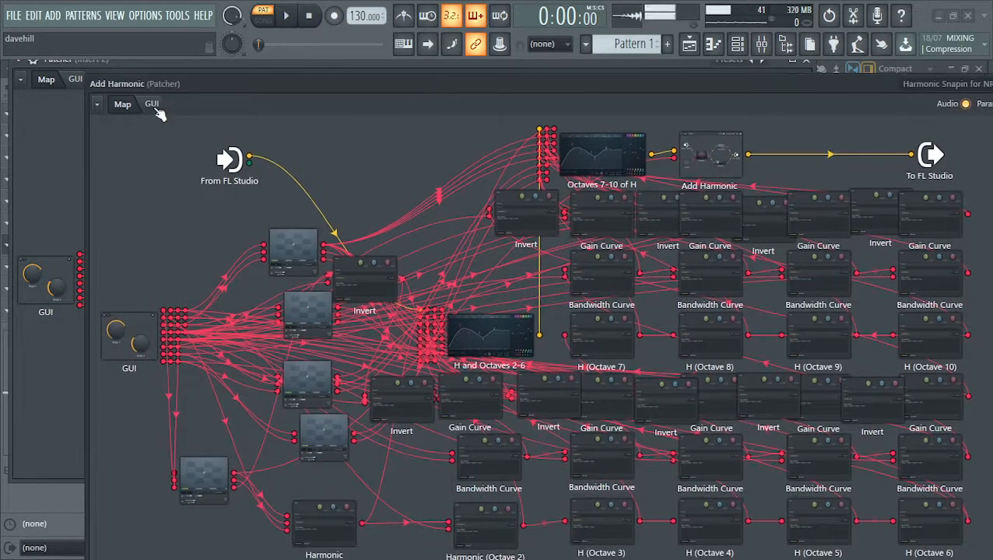
click(152, 105)
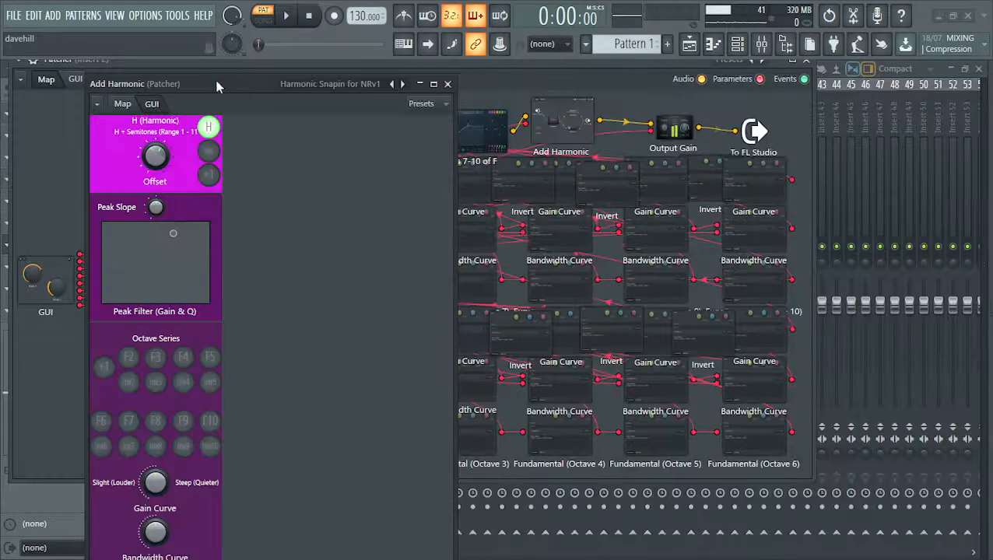
- Inspect the Add Harmonic patcher nested in the harmonic module's map, then return to the harmonic control surface
click(125, 109)
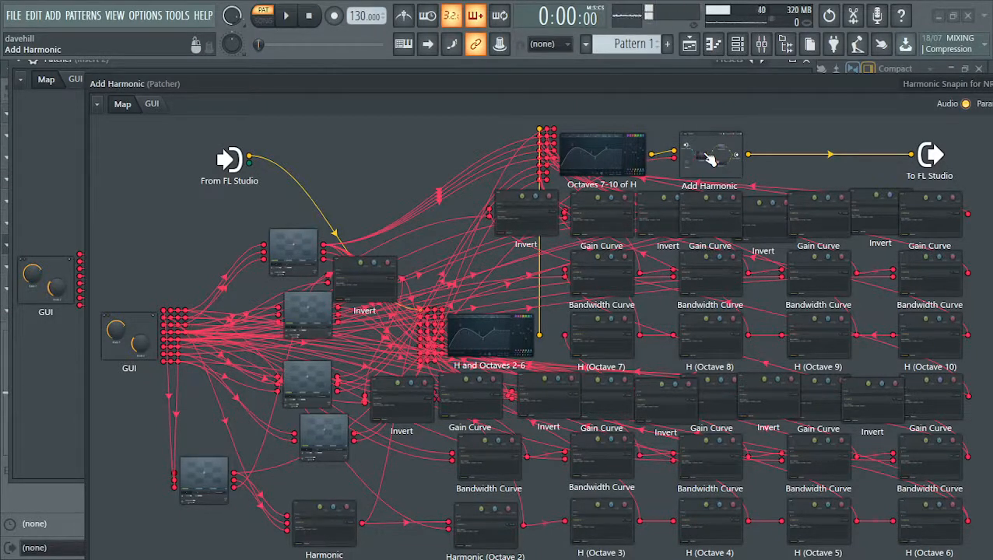
double_click(708, 158)
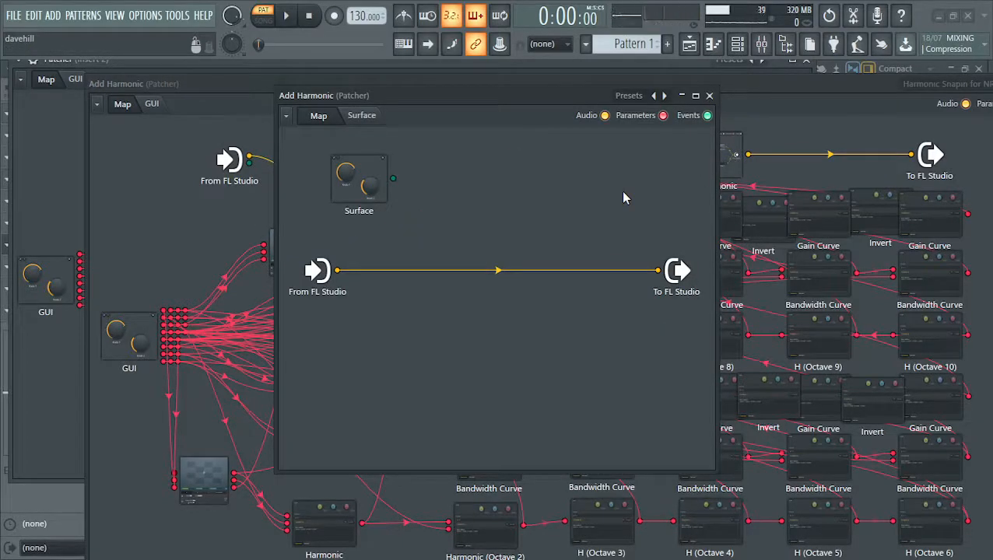
click(710, 96)
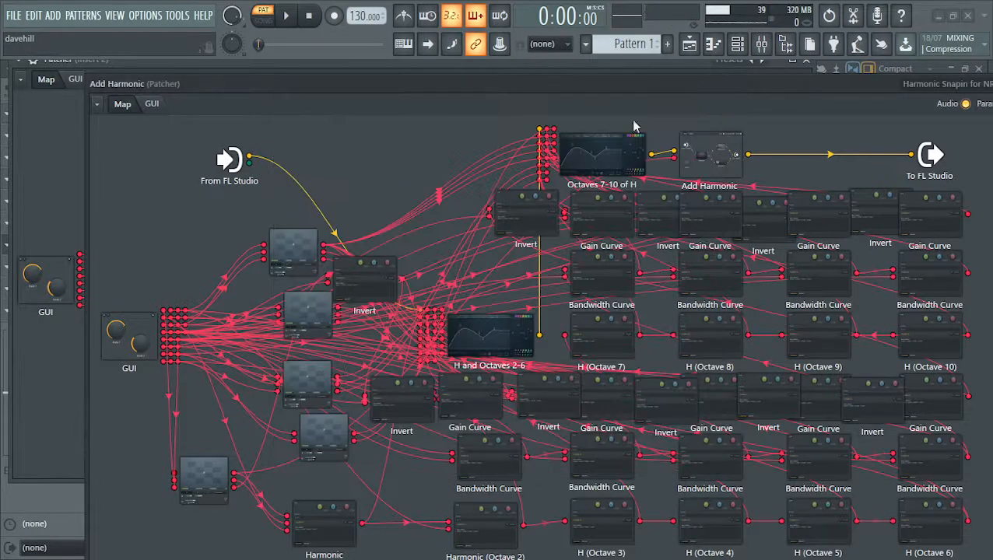
click(152, 104)
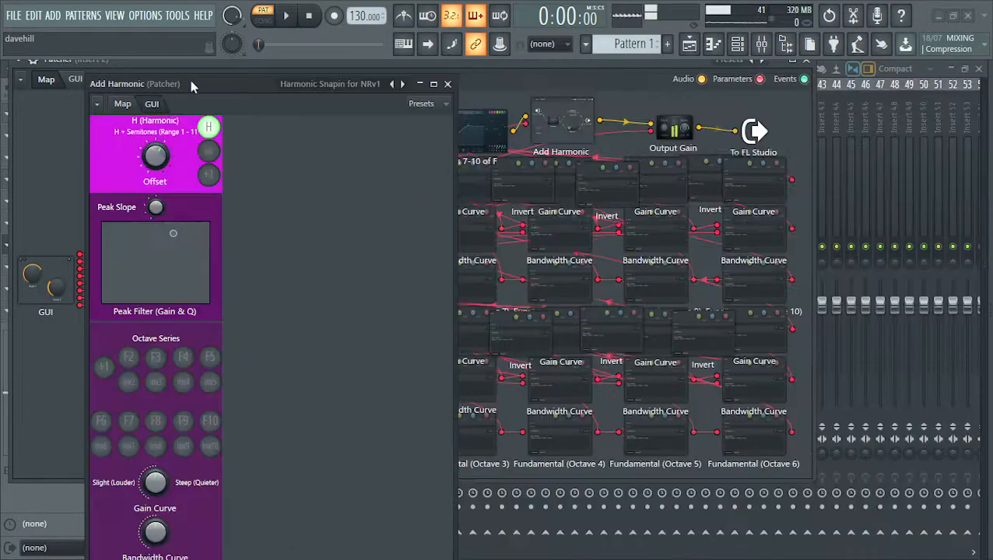
- Arrange the Add Harmonic window beside the main Note Rider EQ window, with both showing their control surfaces
drag(190, 81, 457, 49)
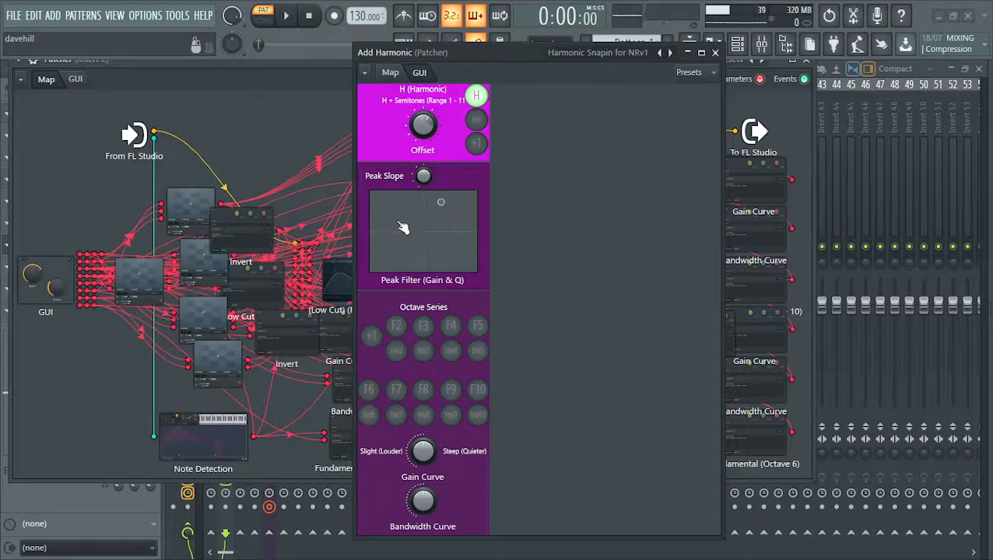
drag(453, 56, 608, 63)
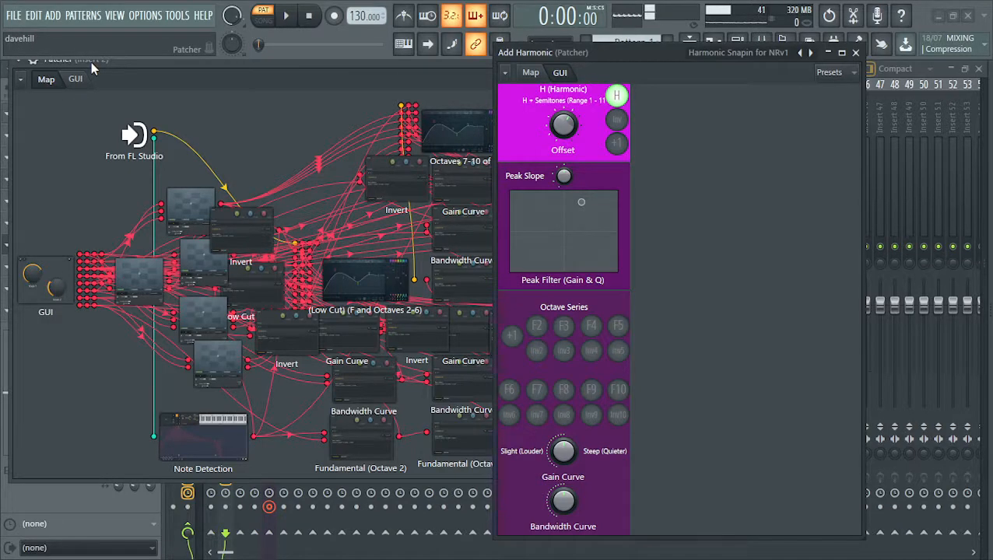
drag(91, 62, 339, 221)
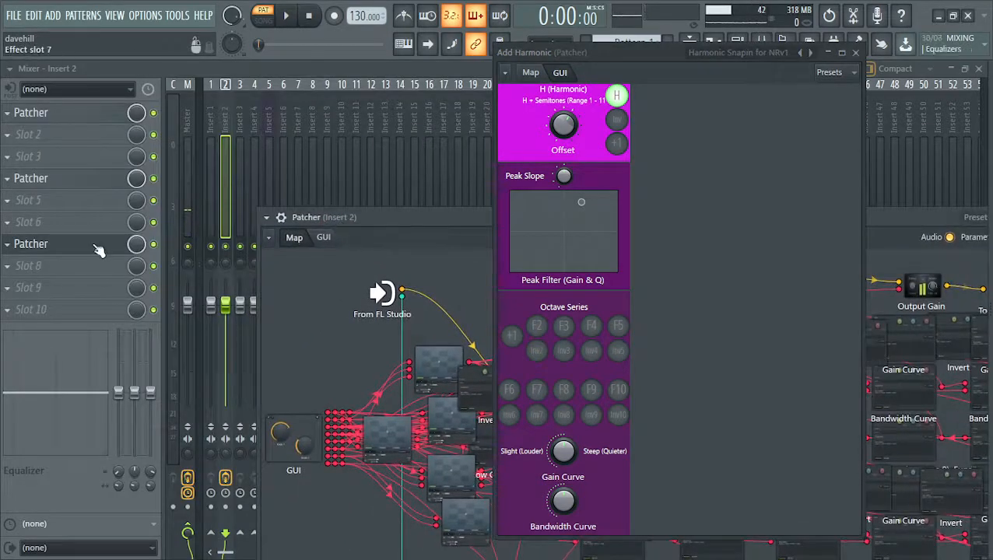
click(101, 246)
click(101, 246)
click(324, 238)
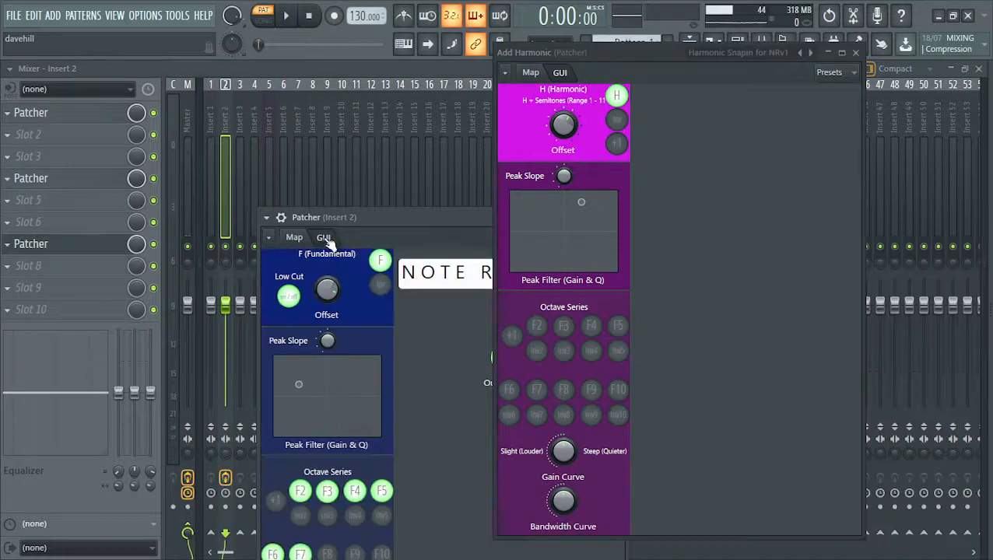
drag(366, 218, 209, 73)
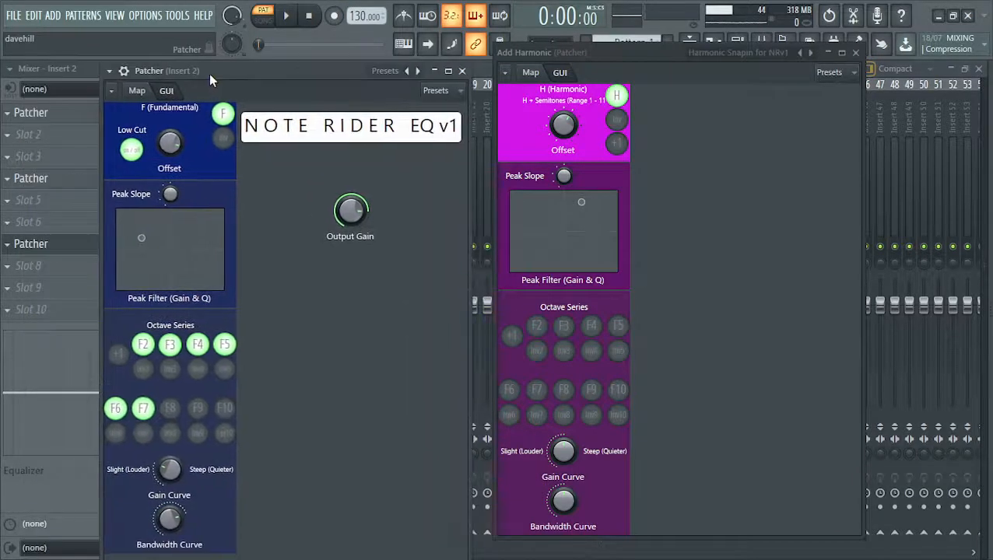
- Bring up the (Low Cut) (F and Octaves 2-6) EQ and place it in front of both control surfaces
click(136, 91)
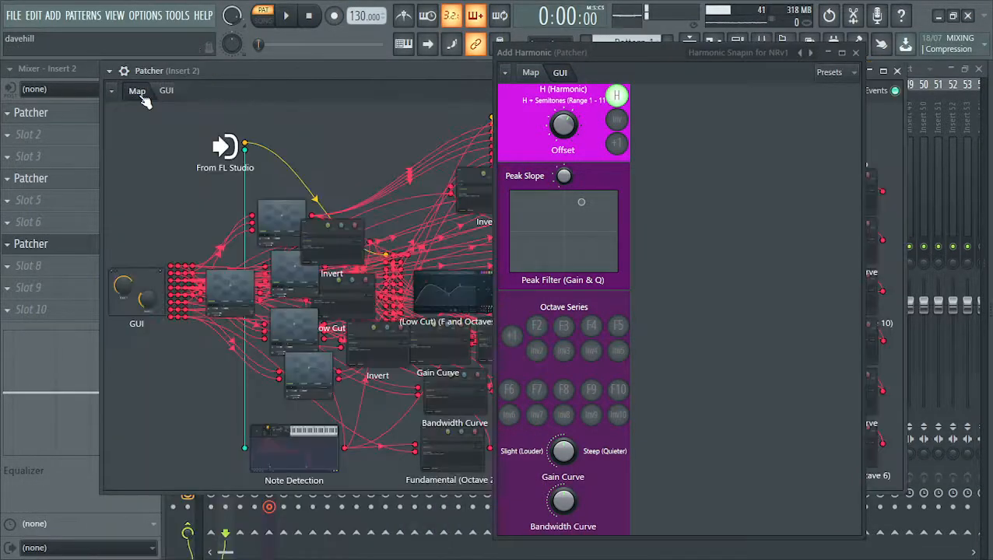
click(438, 298)
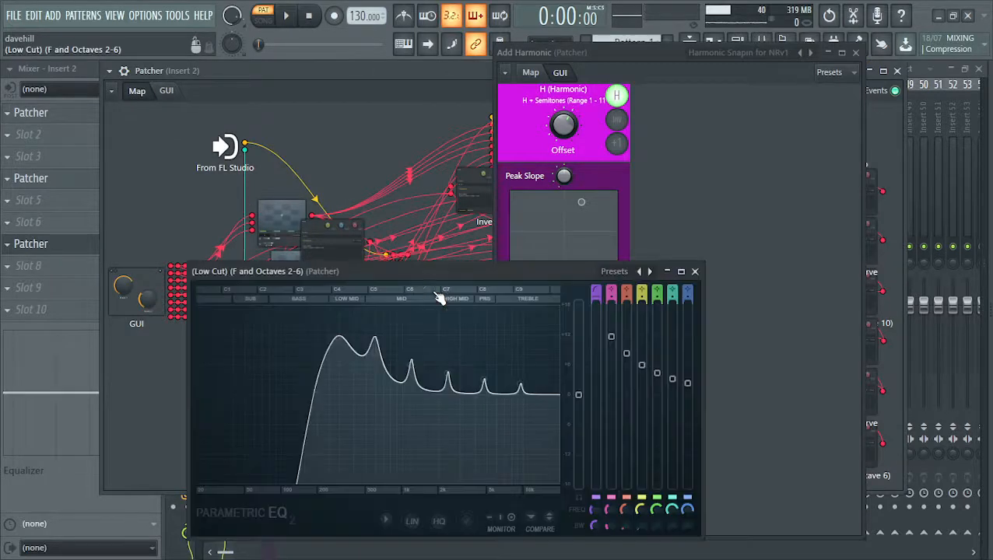
click(173, 91)
drag(327, 269, 409, 237)
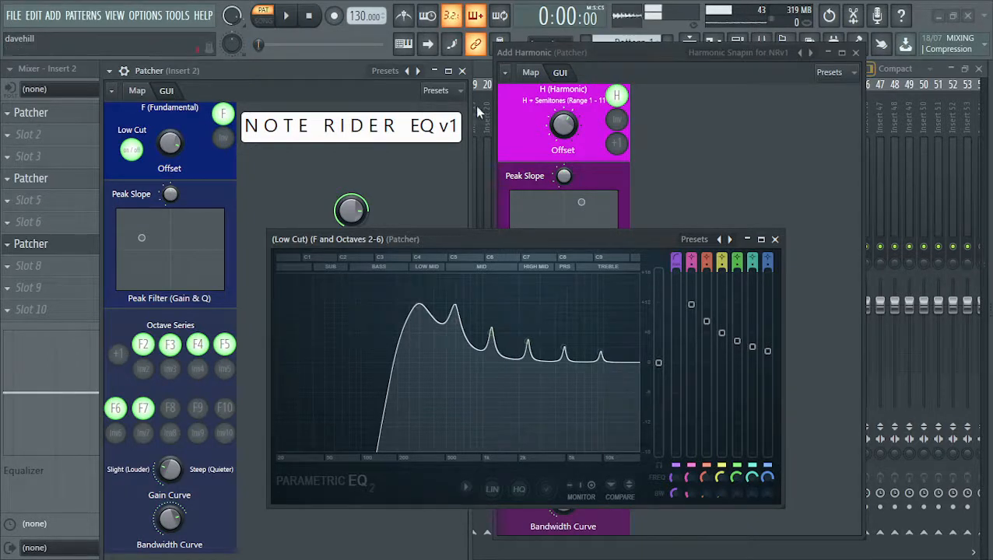
click(645, 57)
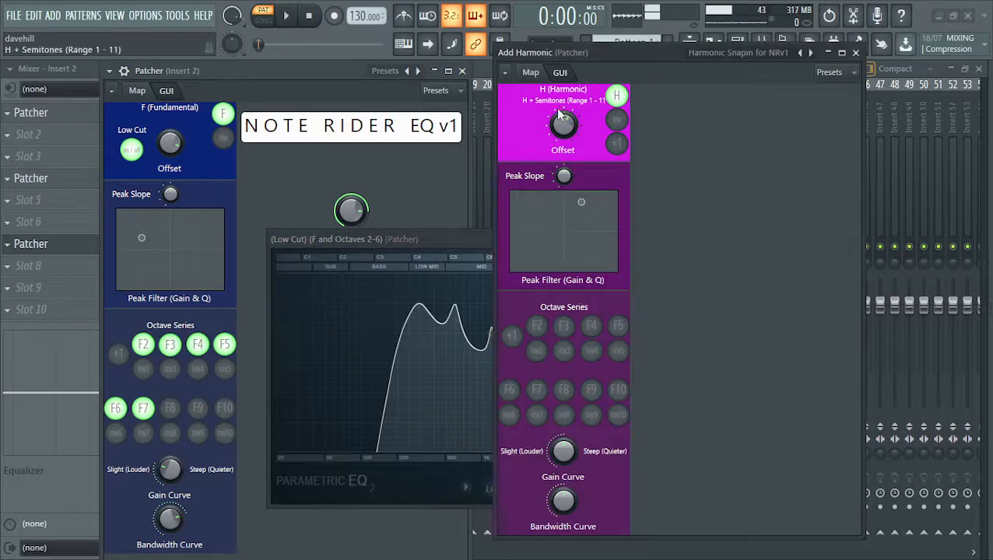
click(462, 239)
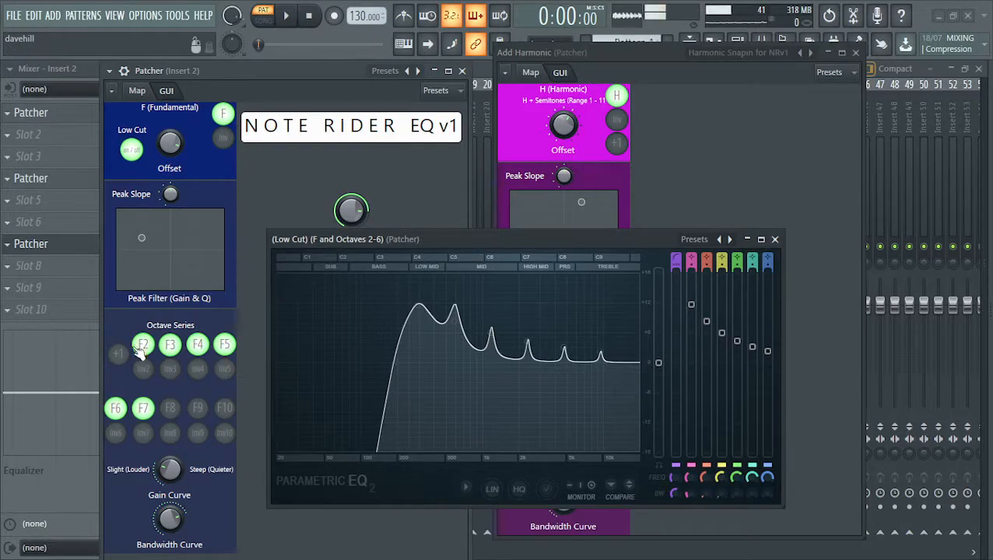
- Toggle the fundamental's octave series +1 shift on and off twice to compare the octave peak positions
click(118, 354)
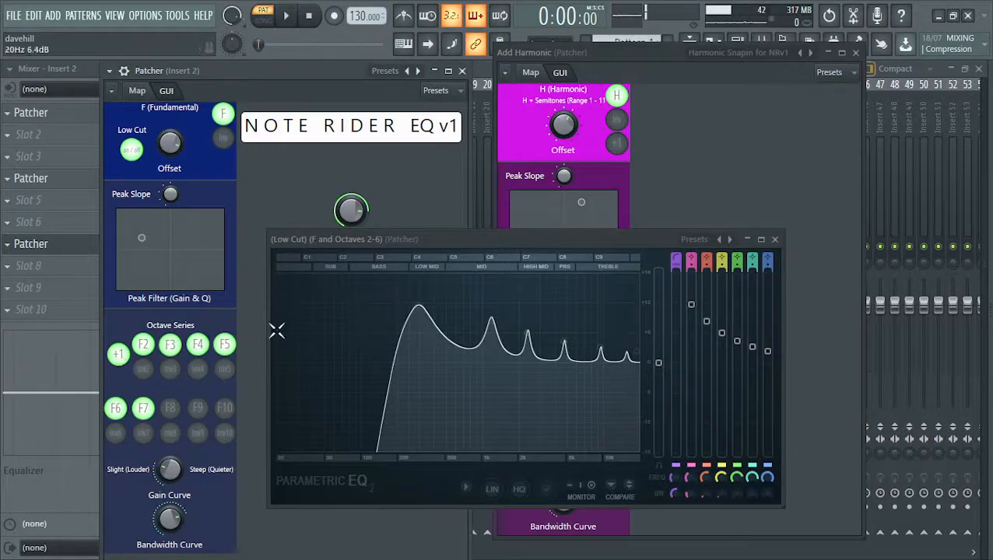
click(119, 355)
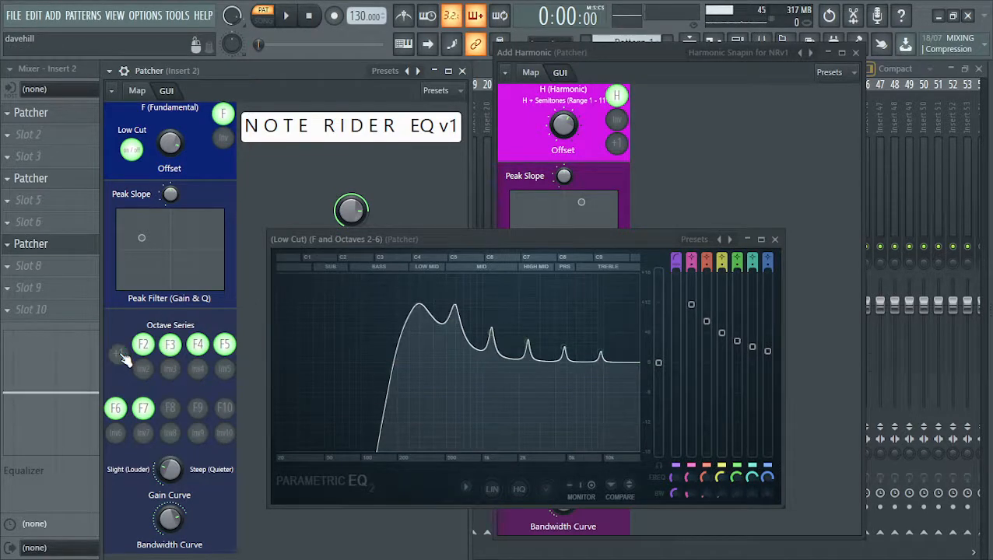
click(120, 356)
click(119, 355)
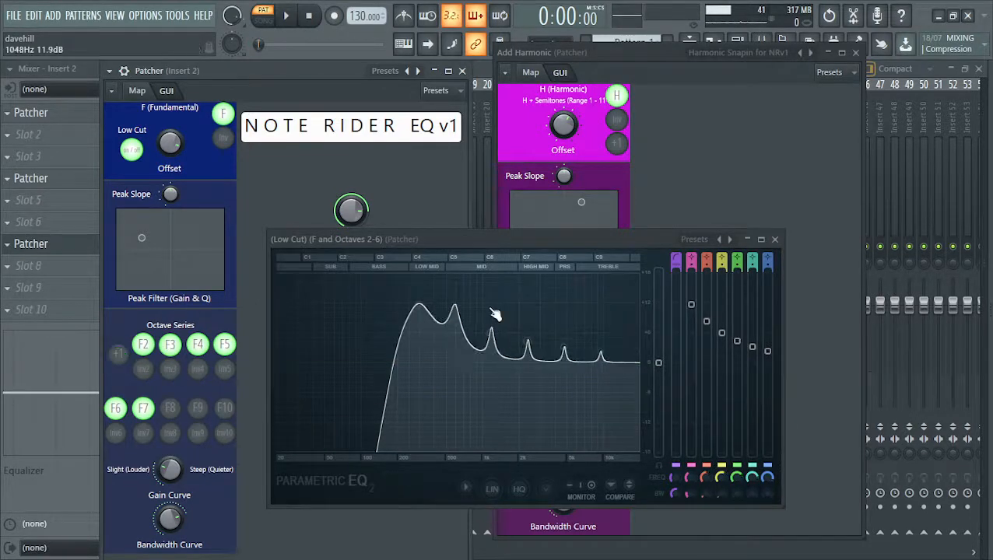
- Close the fundamental's EQ, move Add Harmonic next to the main controls, and open its H and Octaves 2-6 EQ
click(776, 240)
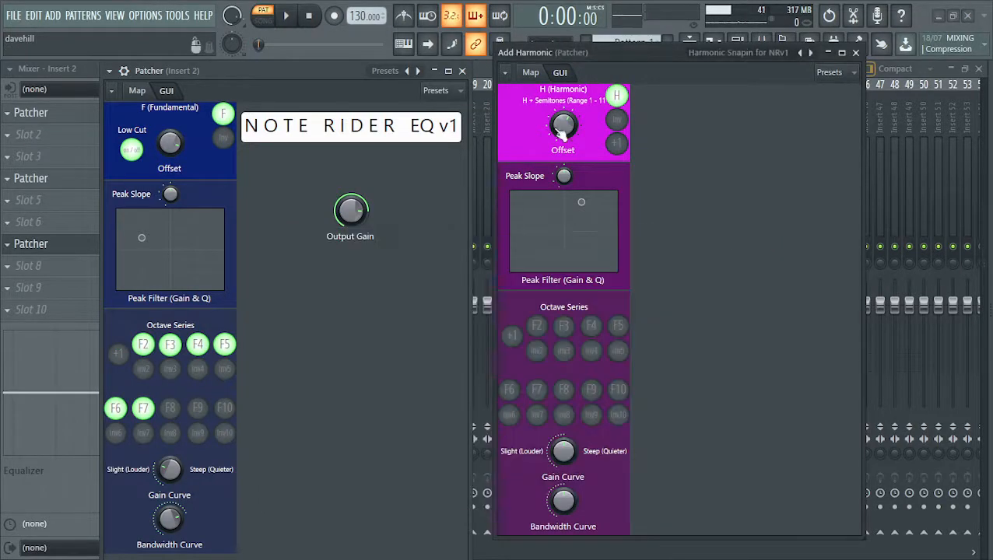
drag(582, 60, 426, 79)
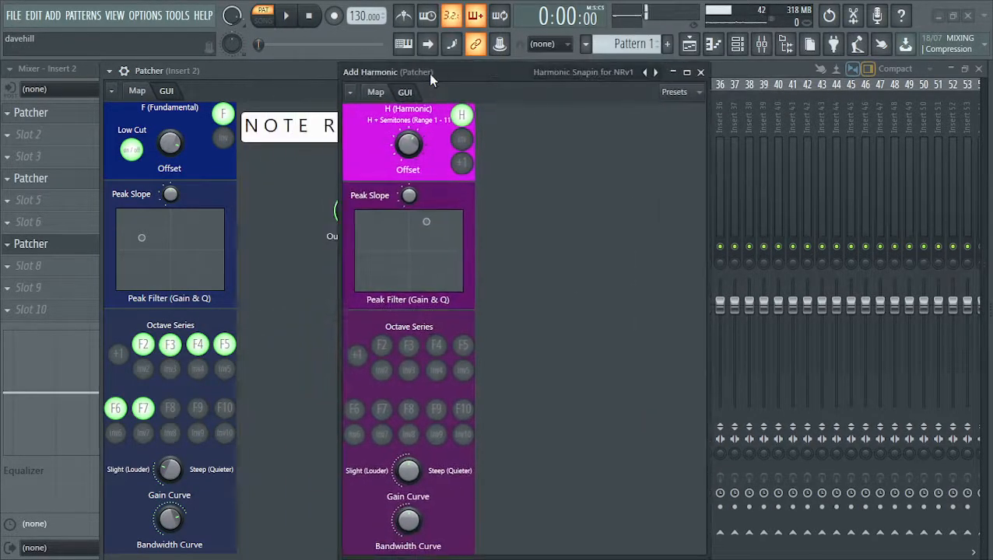
click(381, 94)
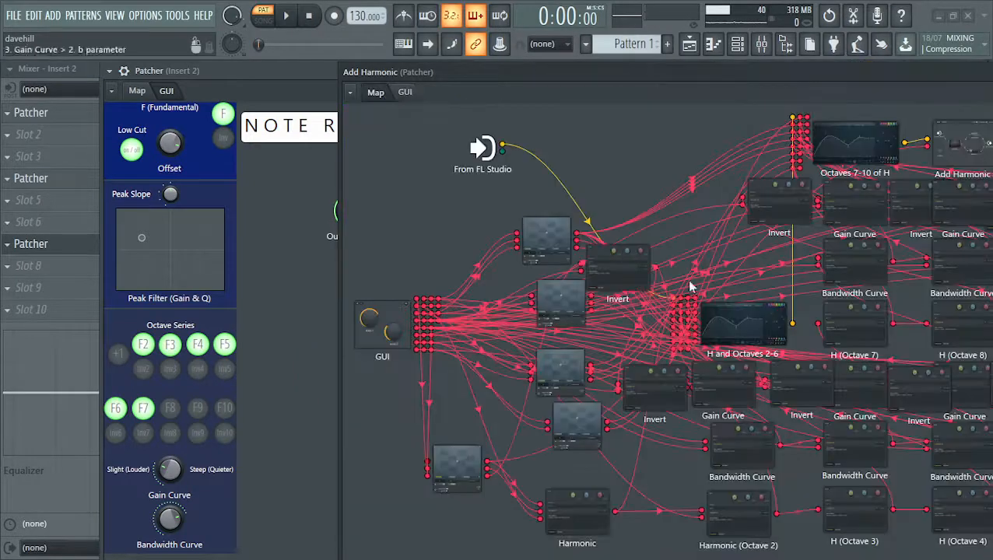
double_click(749, 336)
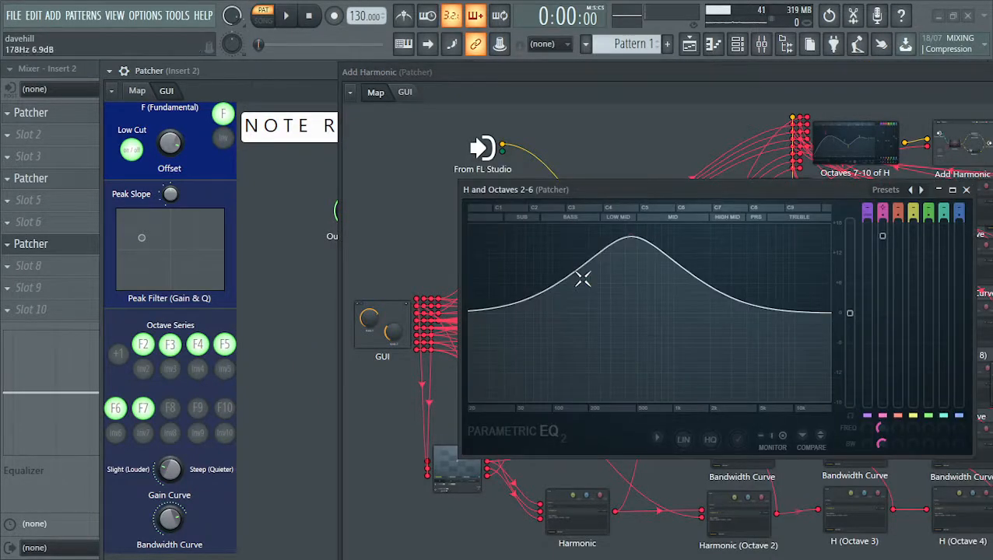
- Narrow the harmonic's peak on Add Harmonic's control surface, keeping its EQ in view, and enable octaves F2 and F3
click(405, 93)
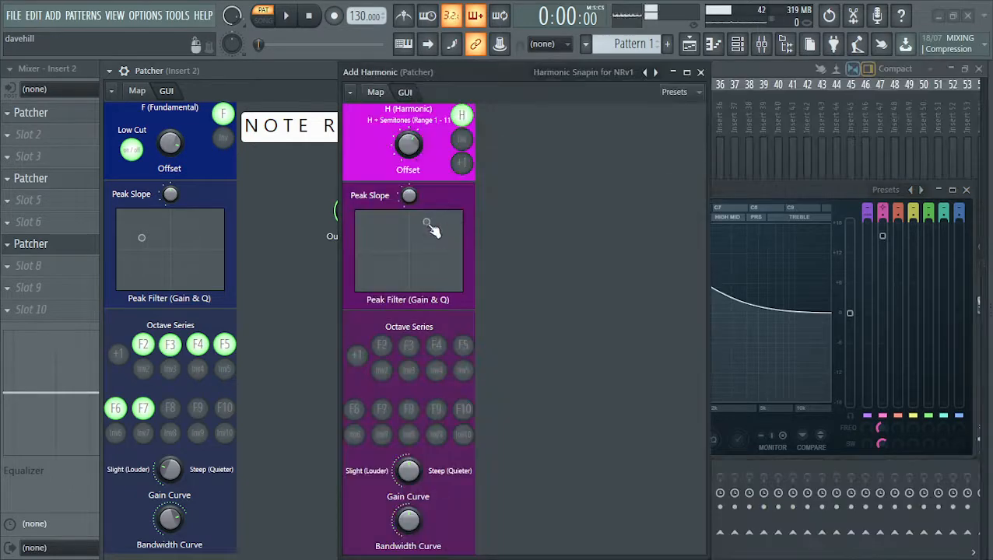
click(730, 196)
drag(706, 196, 760, 184)
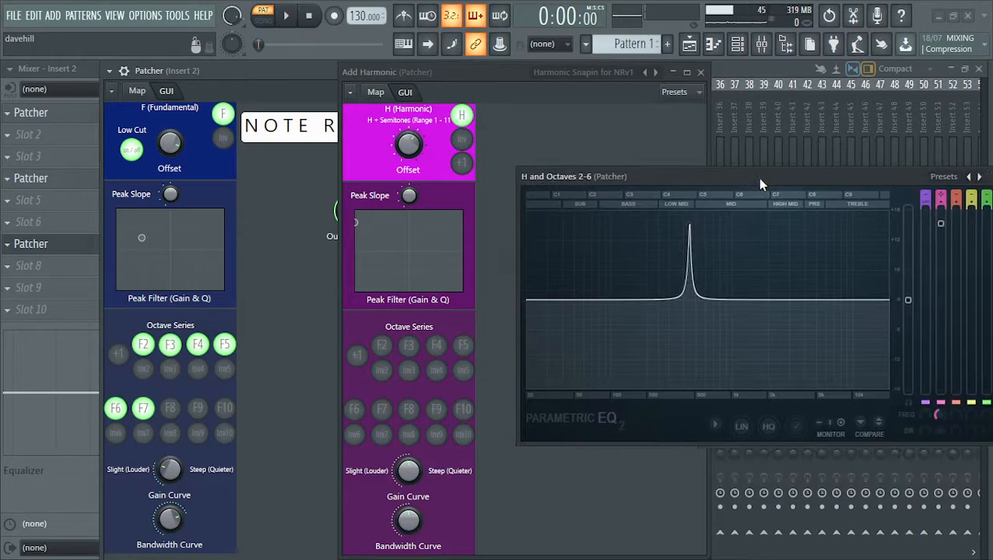
click(381, 345)
click(408, 346)
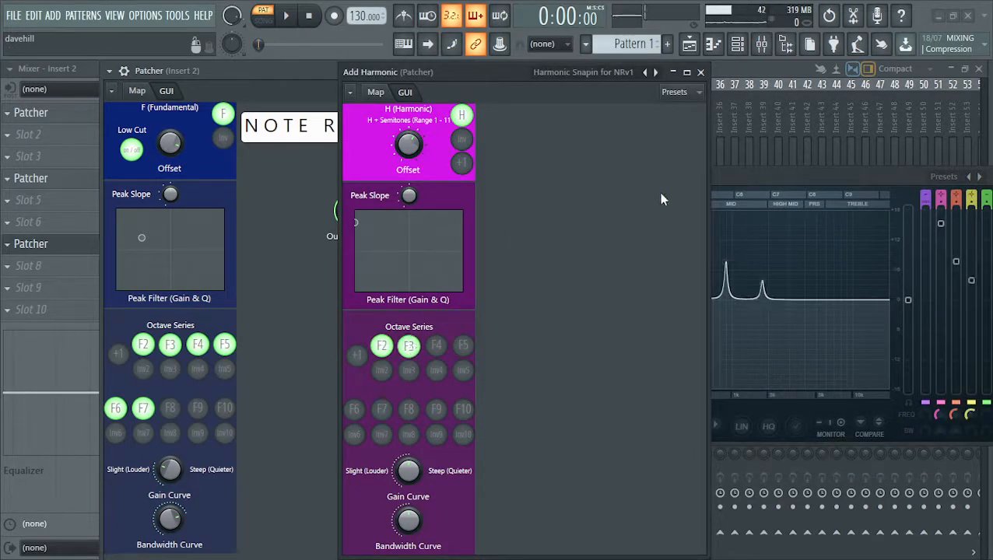
- Move Add Harmonic clear of its EQ and toggle its octave series +1 shift on and off twice
drag(507, 68, 293, 75)
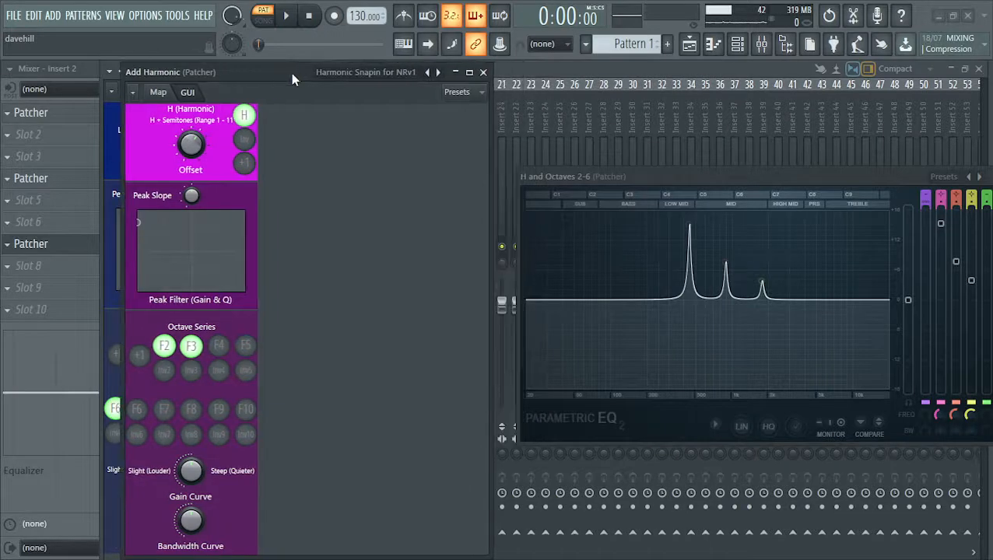
click(141, 358)
click(141, 358)
click(142, 359)
click(141, 359)
- Shift the Add Harmonic window to uncover the main controls and toggle the harmonic's own +1 shift on and off once
drag(267, 75, 314, 119)
click(291, 208)
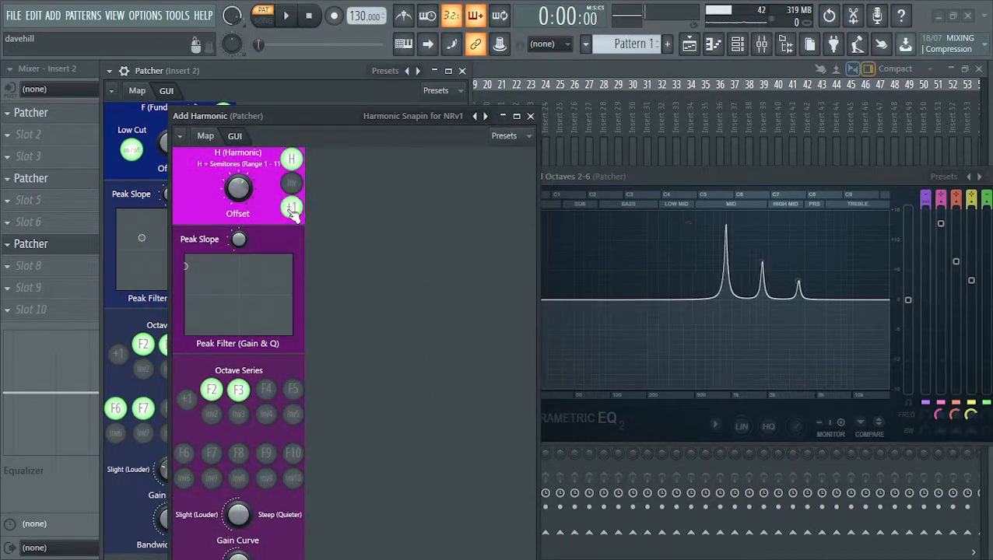
click(292, 208)
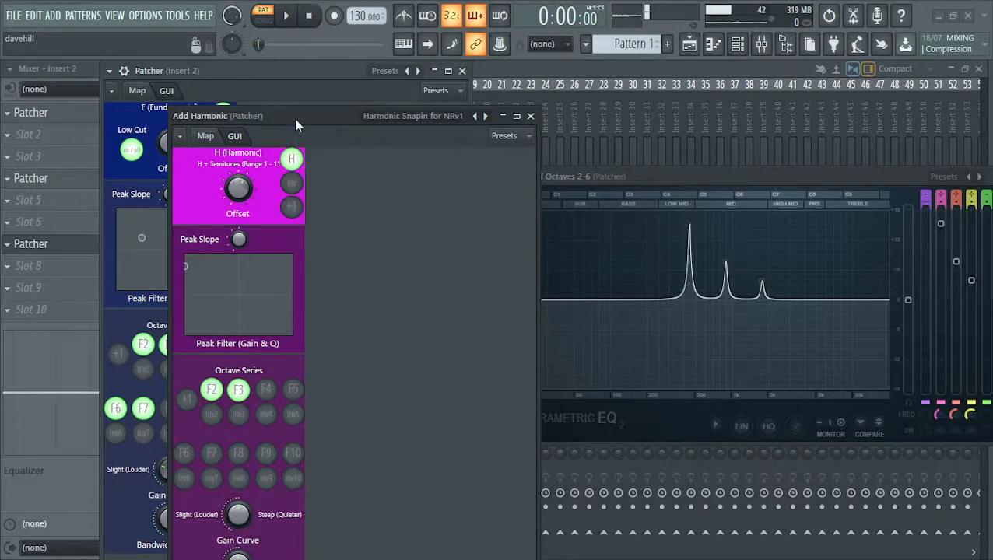
- Compare both octave shifts by toggling the harmonic's +1 on and off twice and the octave series +1 once
drag(295, 119, 334, 144)
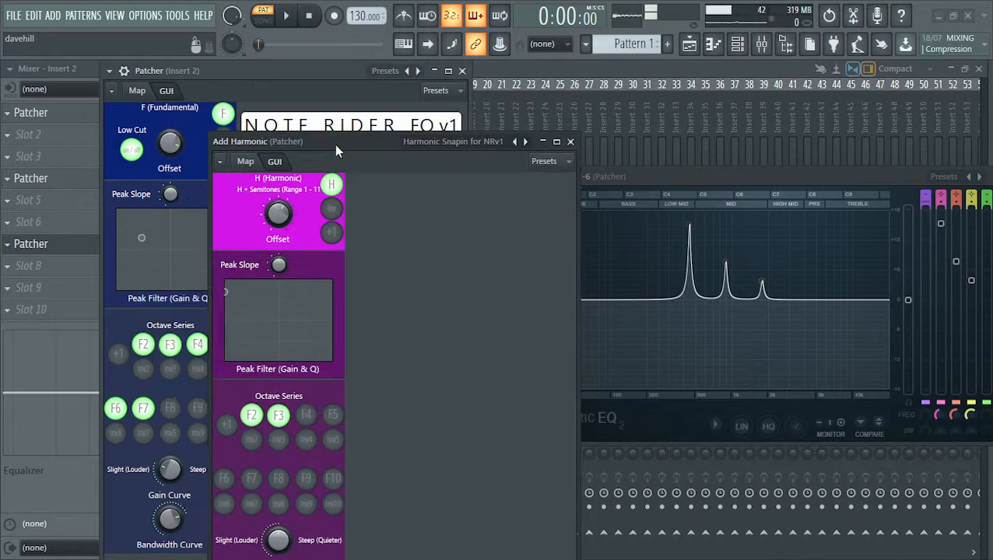
click(335, 233)
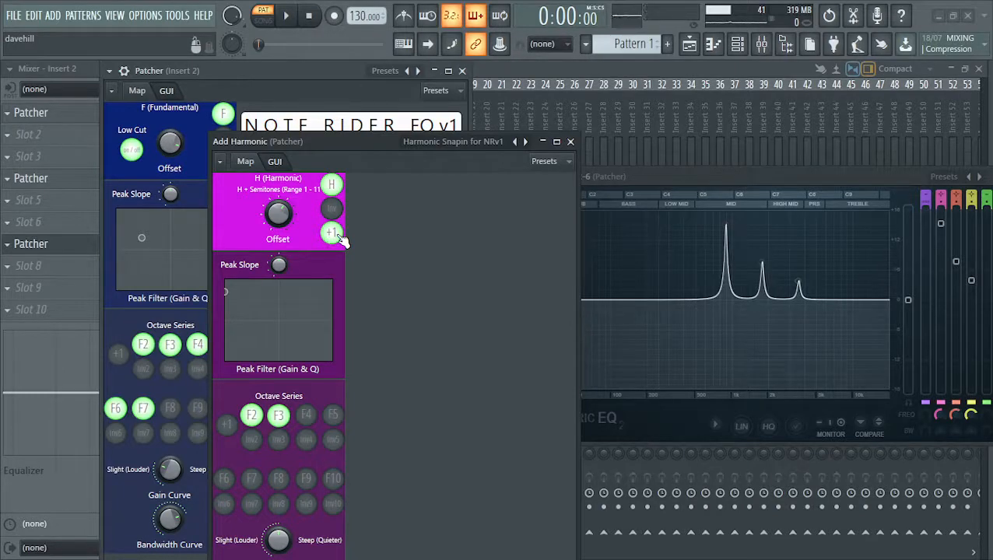
click(336, 235)
click(336, 235)
click(336, 235)
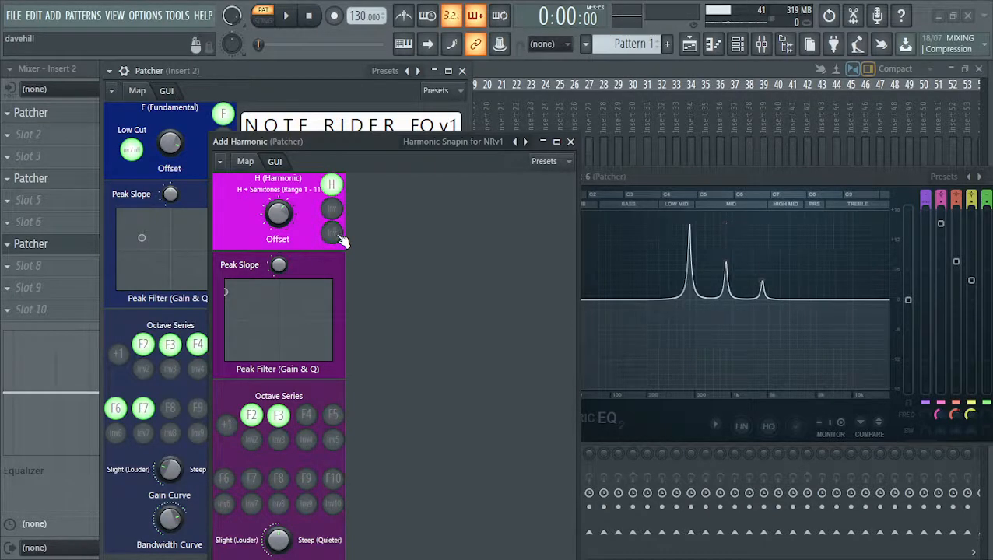
click(230, 428)
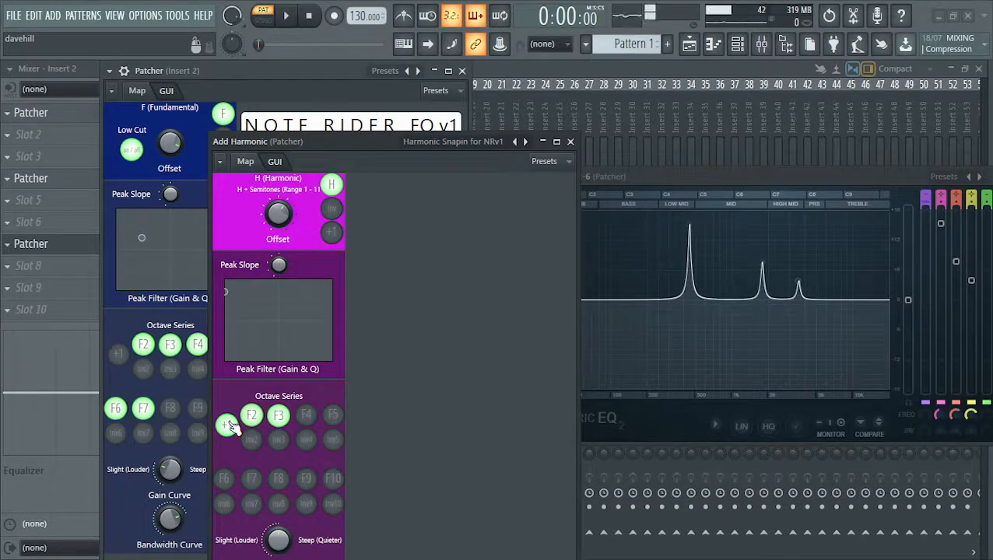
click(229, 425)
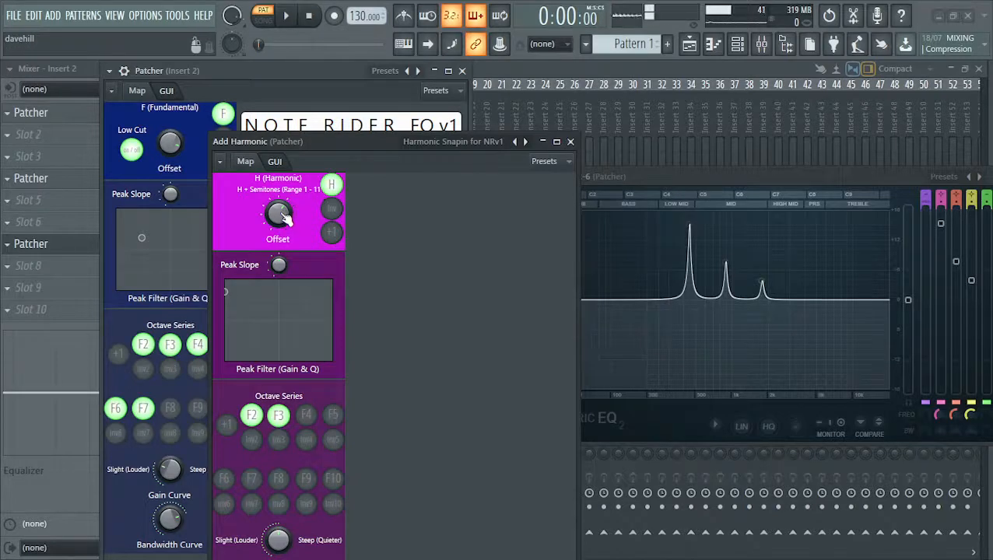
- Turn the harmonic's Offset down to its minimum and open the MIDI Out channel's piano roll behind Add Harmonic
drag(286, 218, 286, 230)
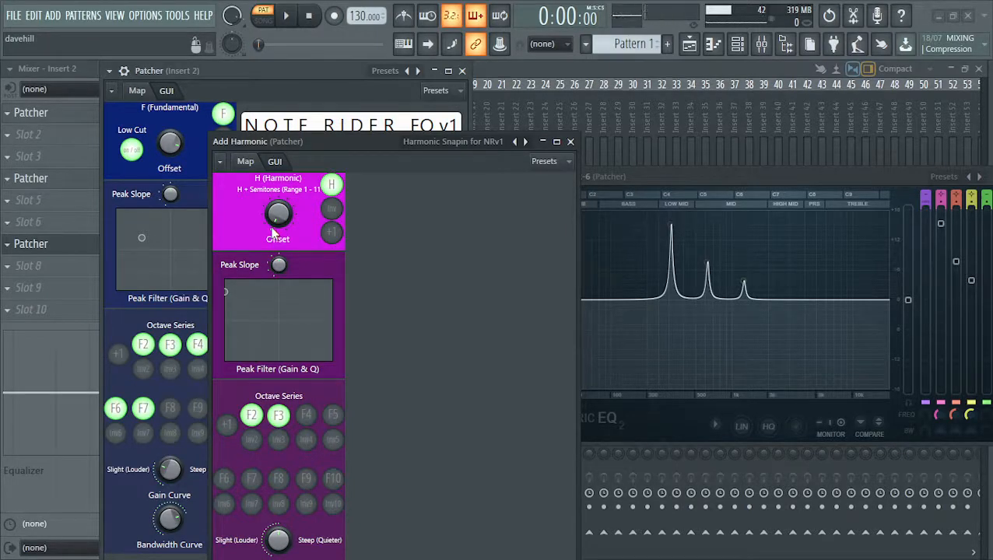
key(F6)
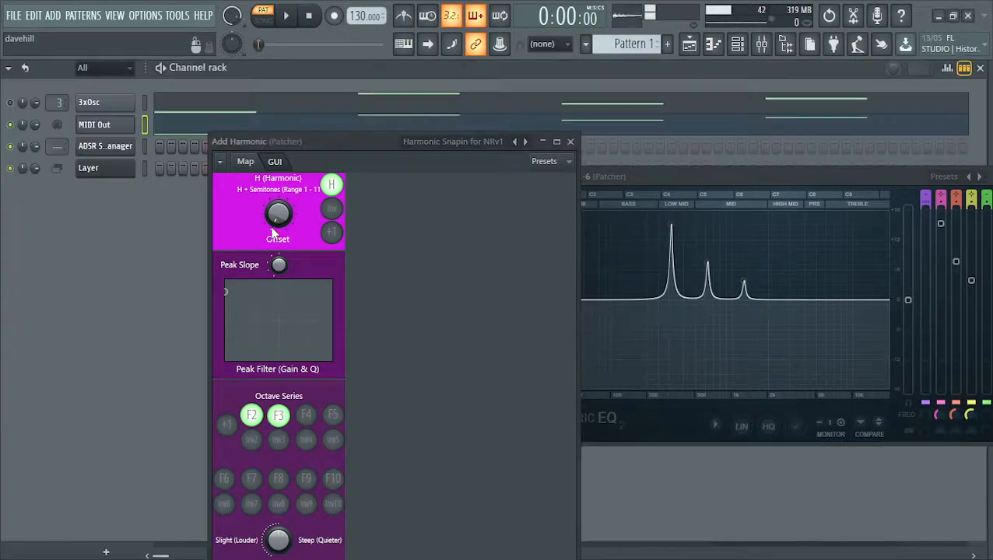
click(180, 136)
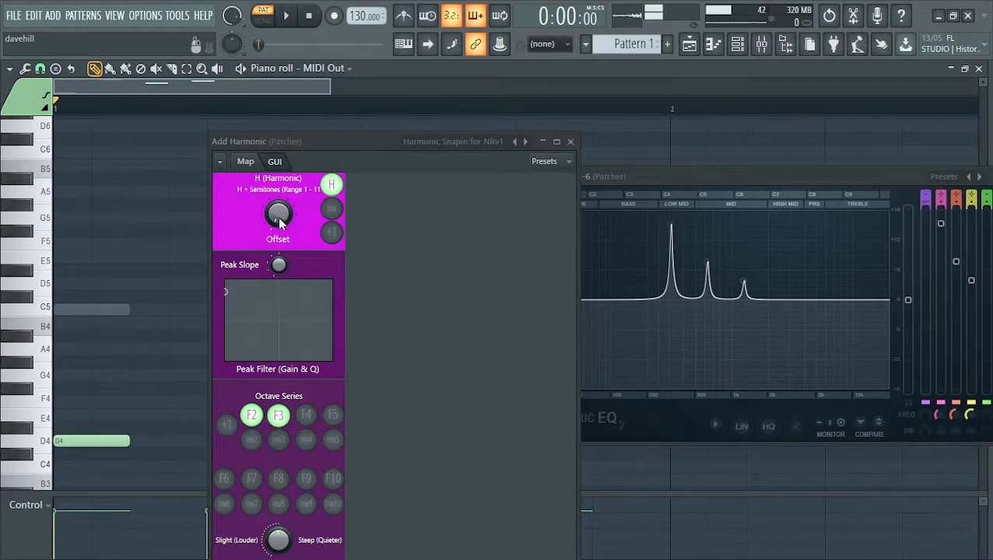
- Raise the harmonic's Offset in two small increments and further up towards the high end of its range
drag(281, 222, 281, 215)
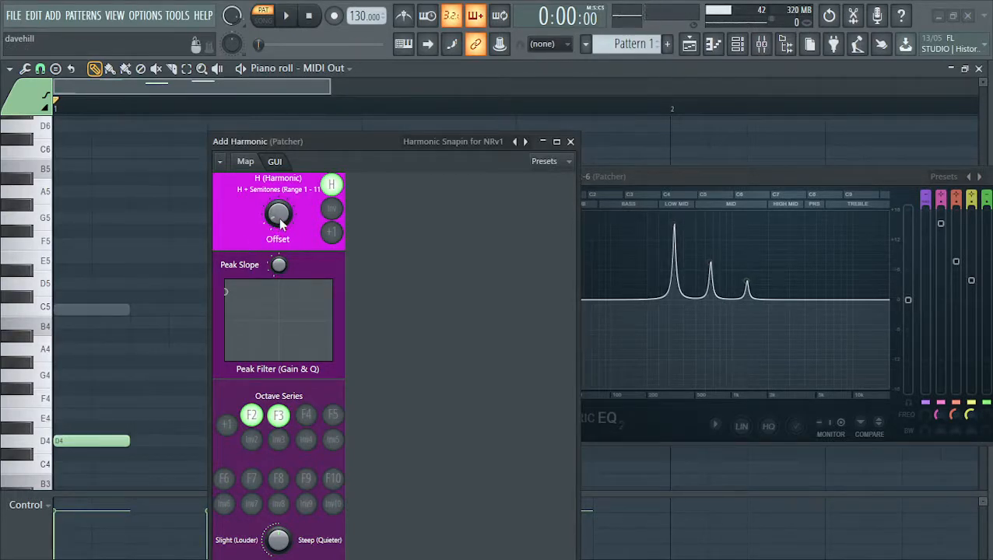
drag(279, 219, 278, 213)
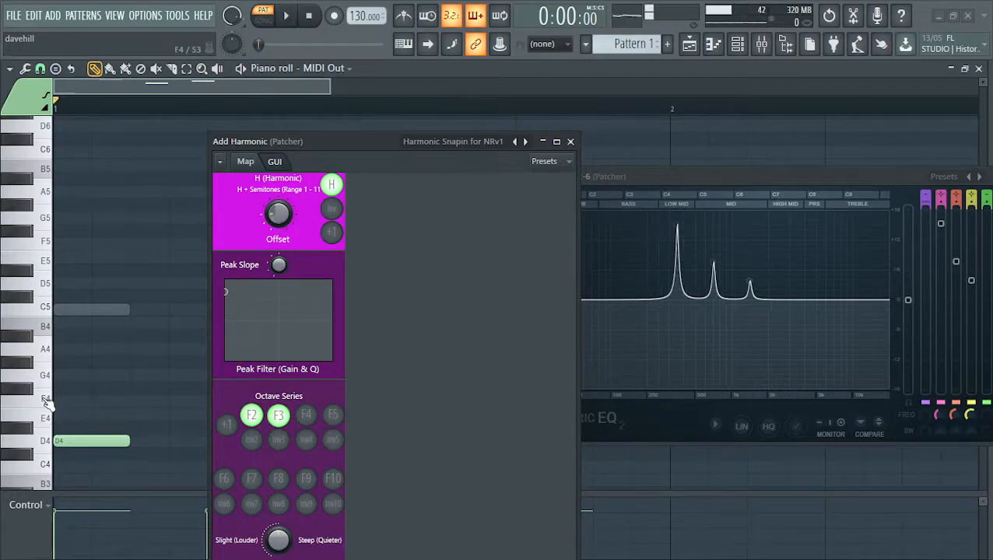
drag(282, 224, 283, 205)
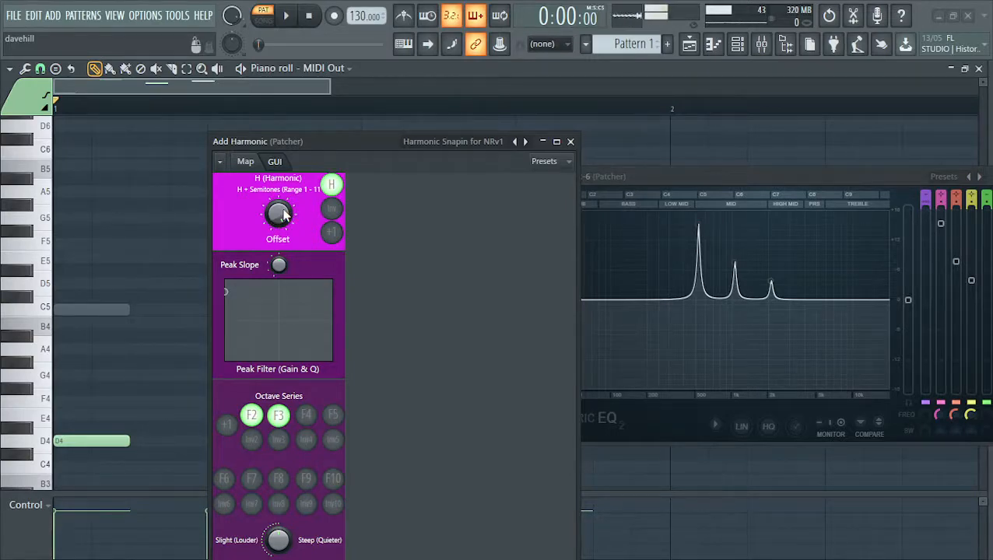
- Open the nested Add Harmonic patcher from the map, move it aside, and return to the outer module's control surface
click(246, 161)
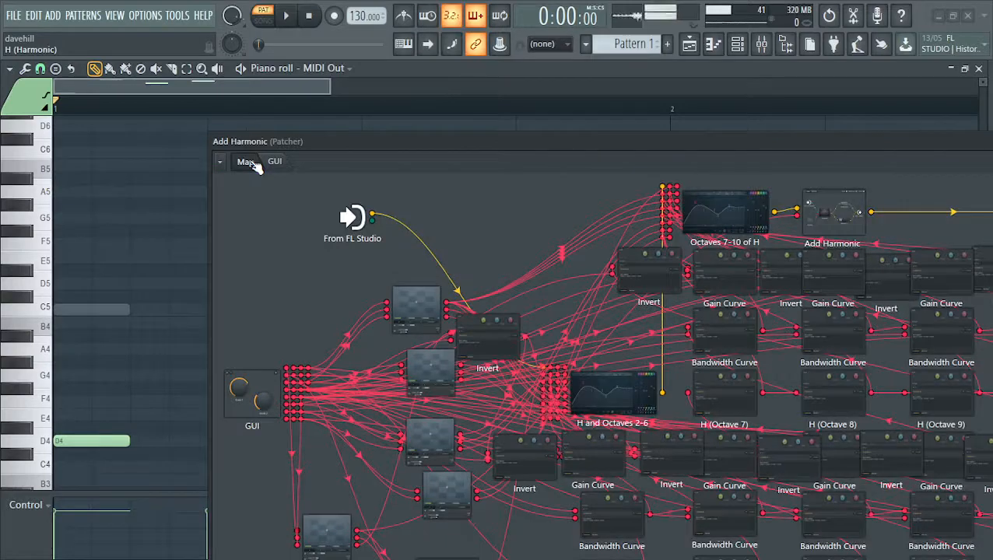
double_click(839, 225)
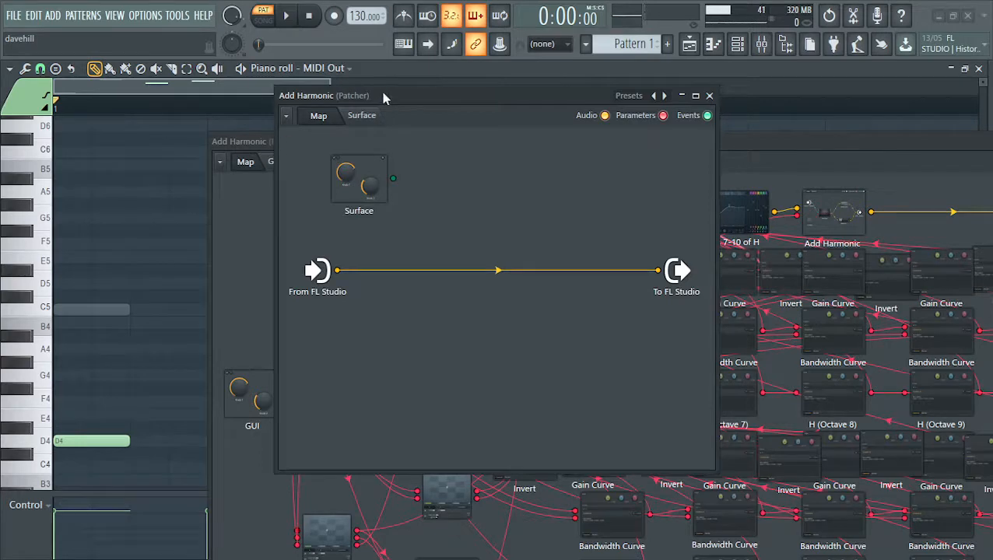
drag(382, 98, 445, 98)
click(273, 161)
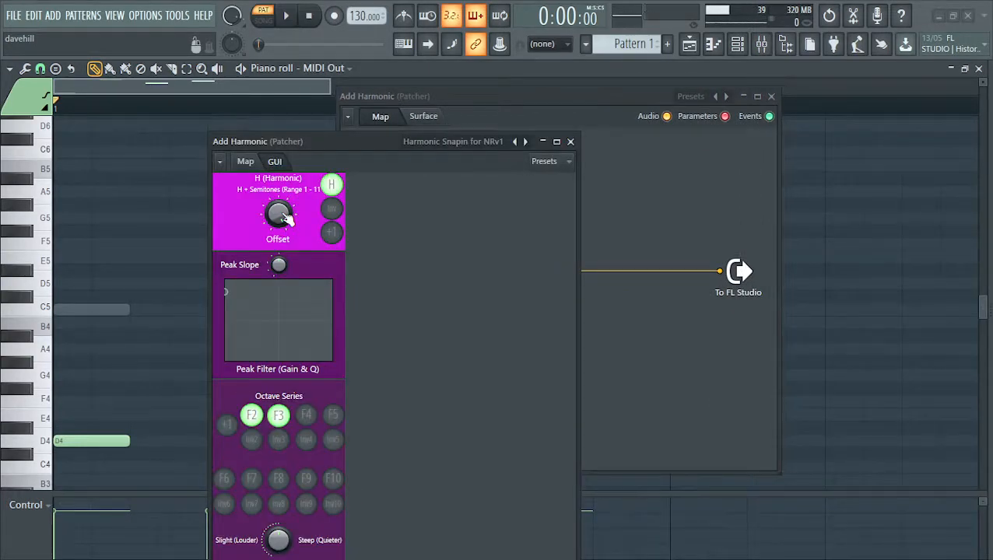
- Set the harmonic's Offset to about mid-range and reposition the Add Harmonic window so its whole control surface is visible
mouse_move(285, 217)
mouse_down()
mouse_move(285, 168)
mouse_move(284, 202)
mouse_up()
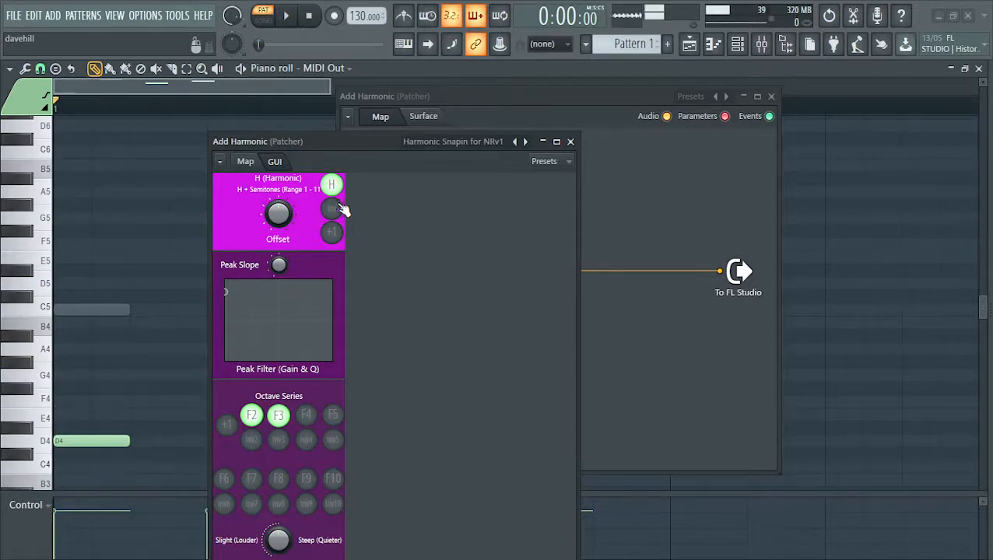
drag(307, 142, 227, 55)
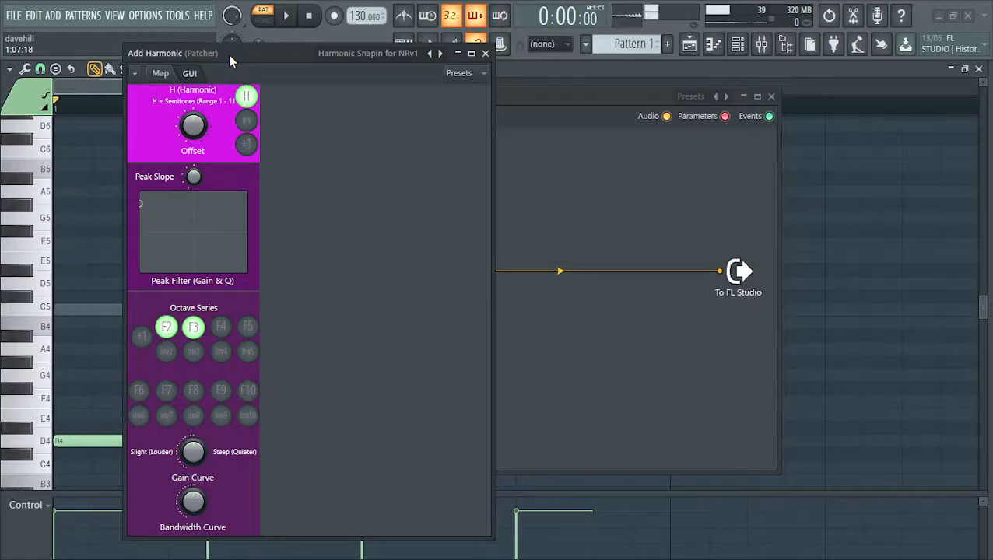
drag(228, 54, 228, 58)
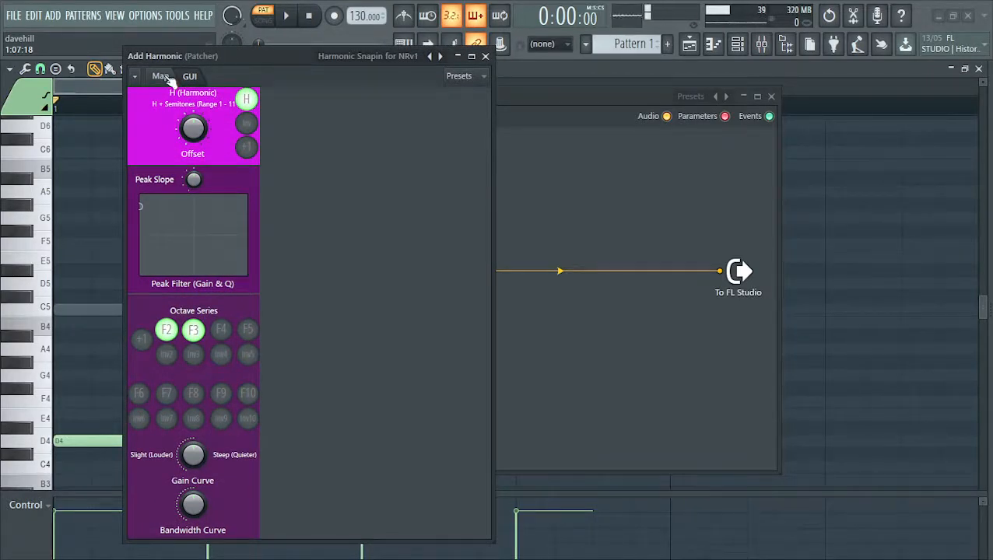
click(76, 442)
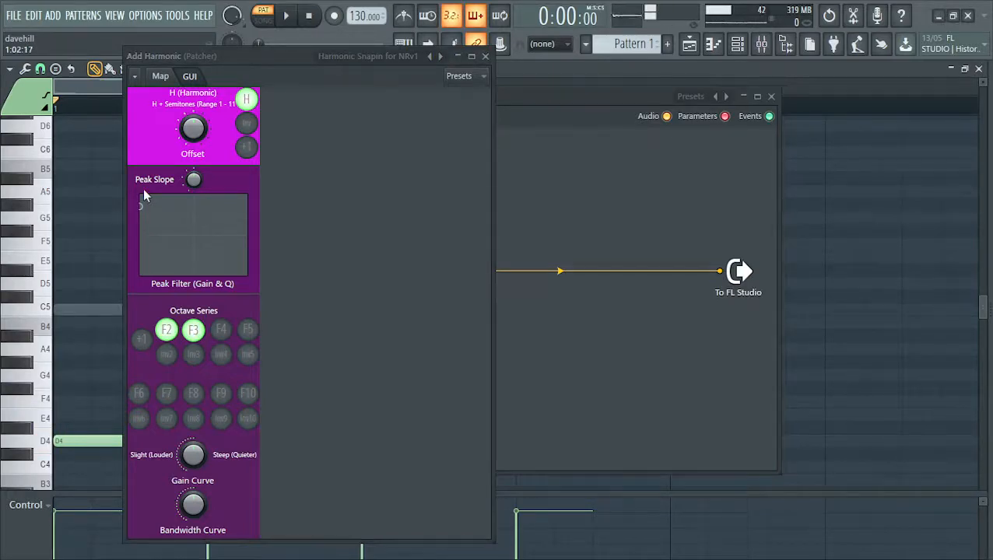
- Open the H and Octaves 2-6 EQ from Add Harmonic's map and view its linear phase precision options without changing them
click(160, 76)
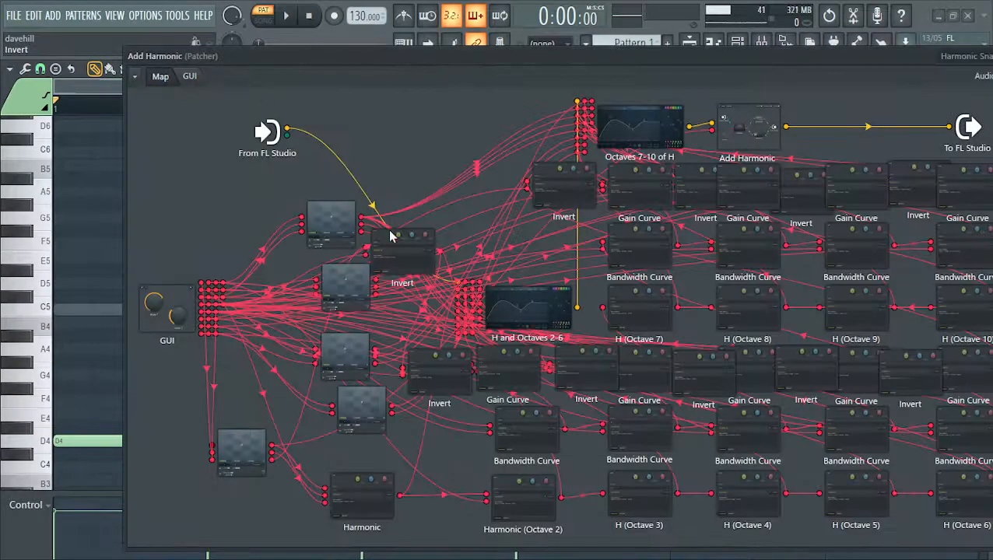
click(539, 323)
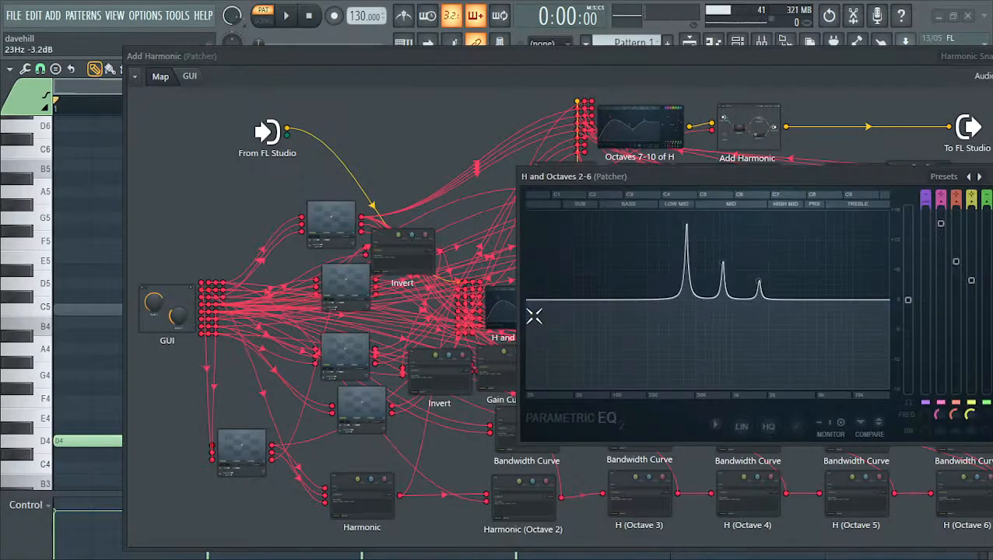
click(745, 427)
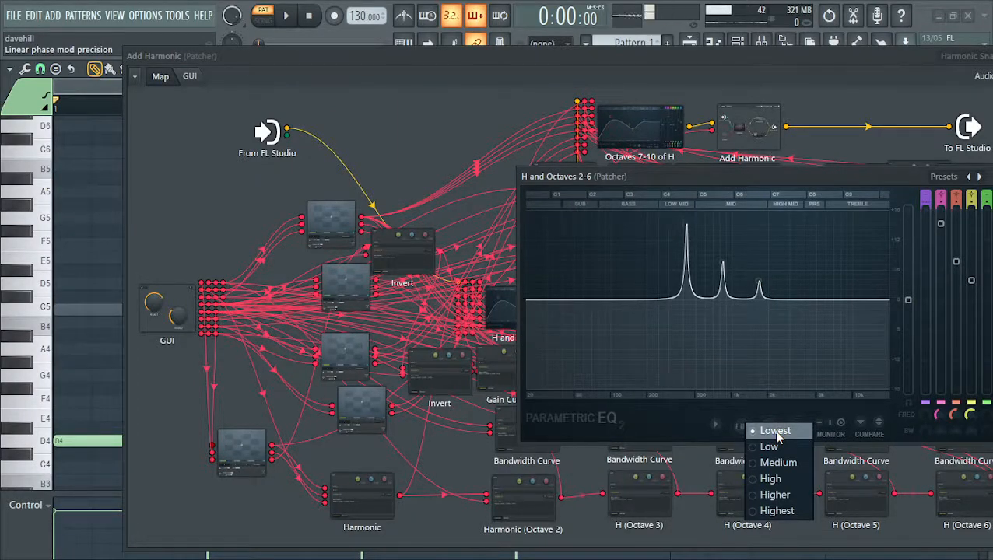
click(674, 418)
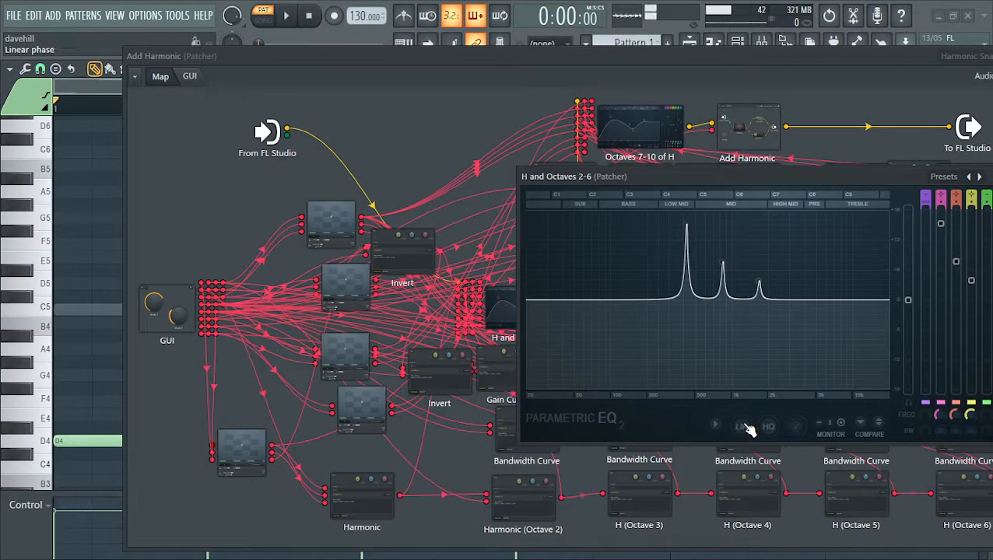
- Move the H and Octaves 2-6 EQ down, view the Octaves 7-10 of H EQ, and close the EQ windows
drag(800, 174, 690, 230)
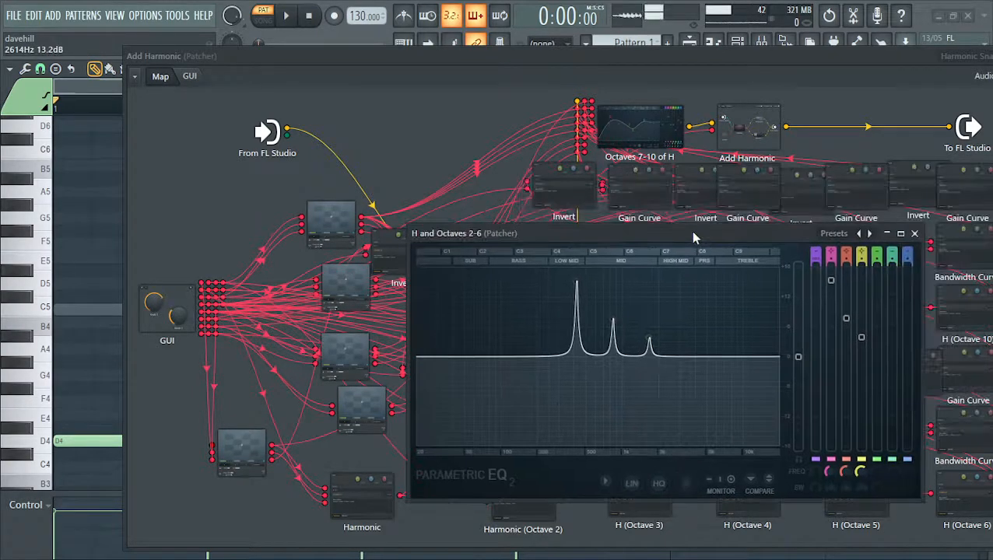
click(645, 137)
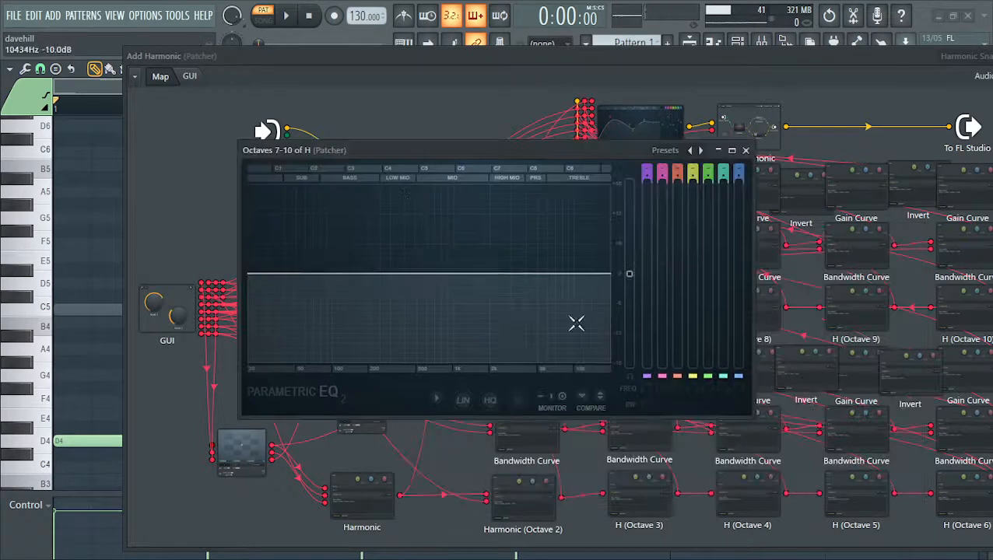
click(745, 150)
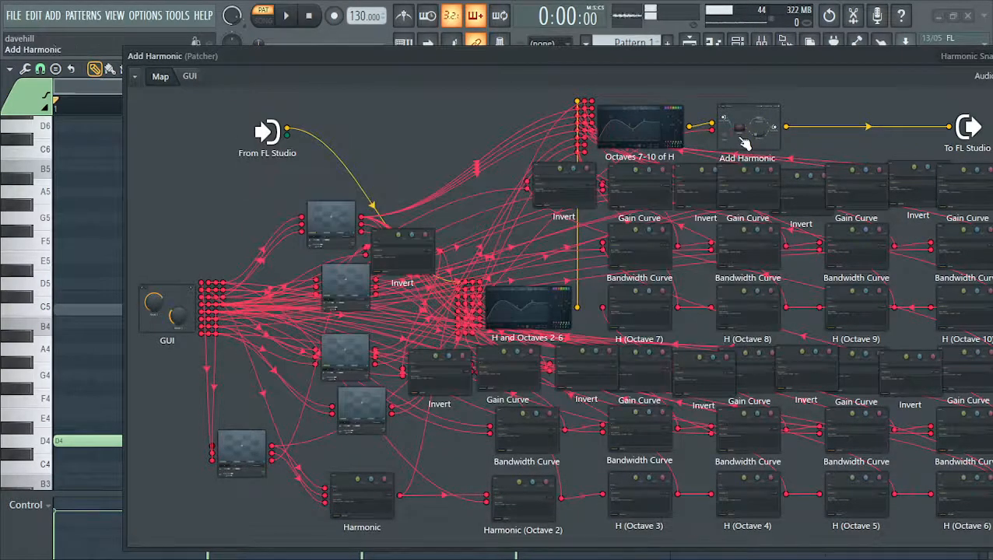
- Inspect the nested Add Harmonic patcher's Surface and close the patcher windows and piano roll to return to the channel rack
click(744, 142)
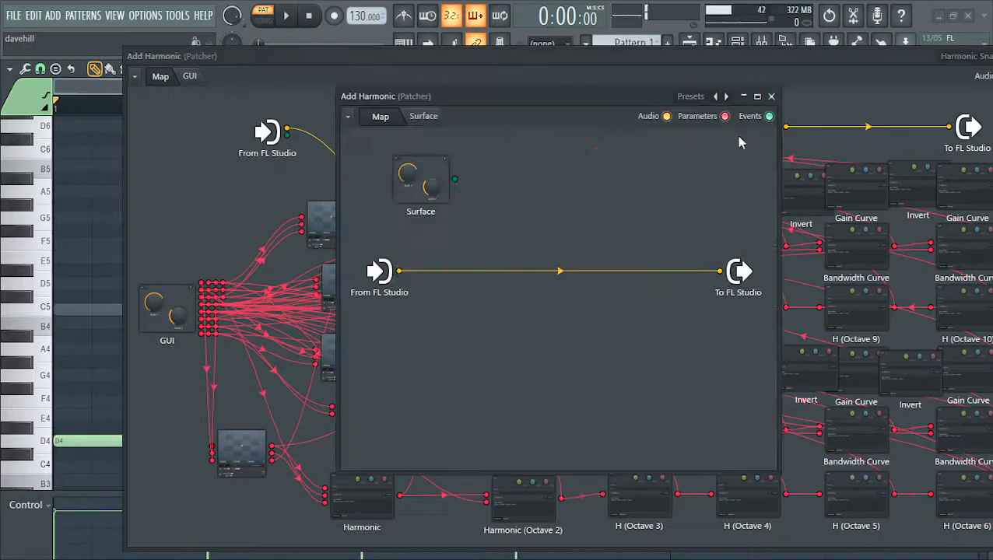
click(427, 120)
click(771, 96)
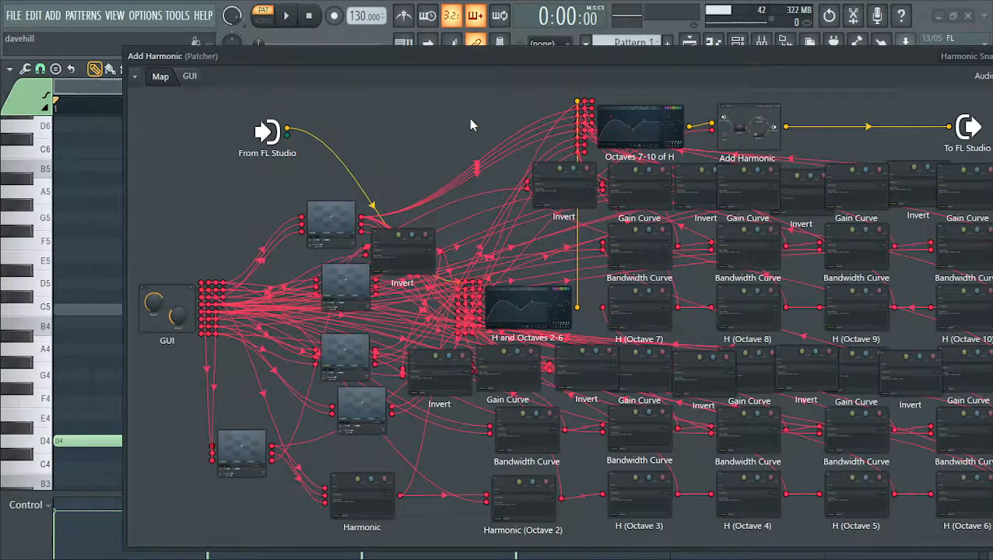
key(Escape)
key(Escape)
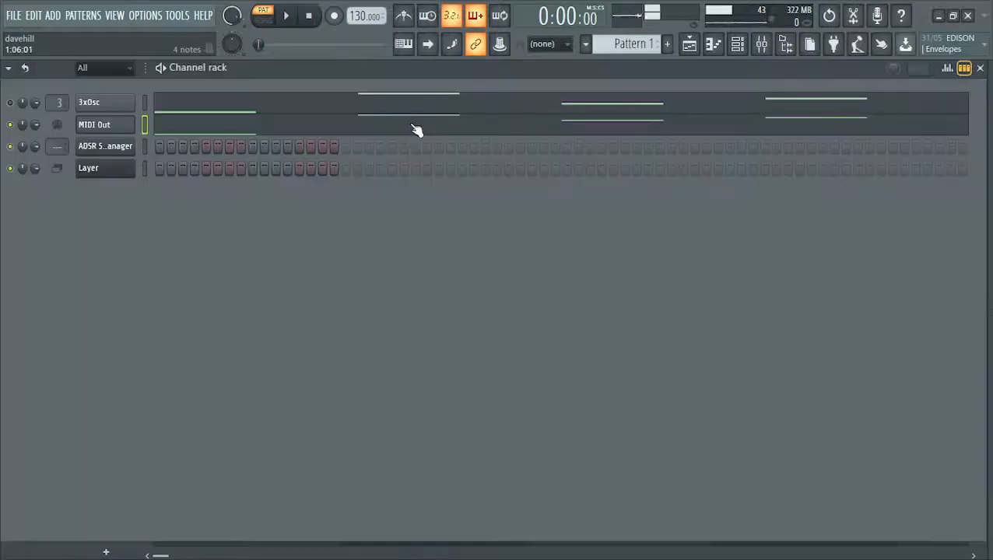